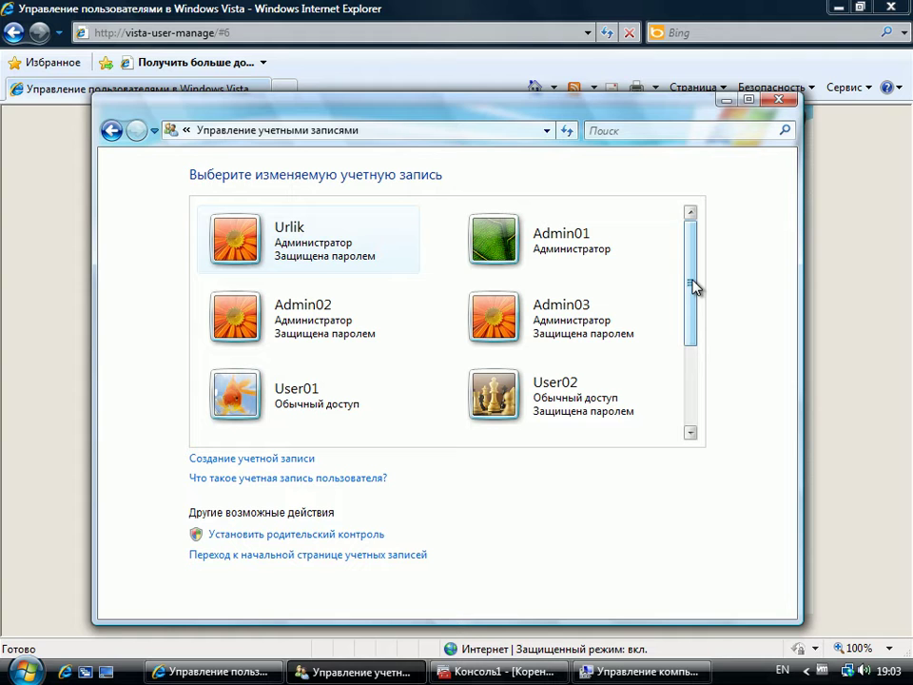
Step: Open Admin01's Create Password page and enter a new password and its confirmation
left_click(508, 238)
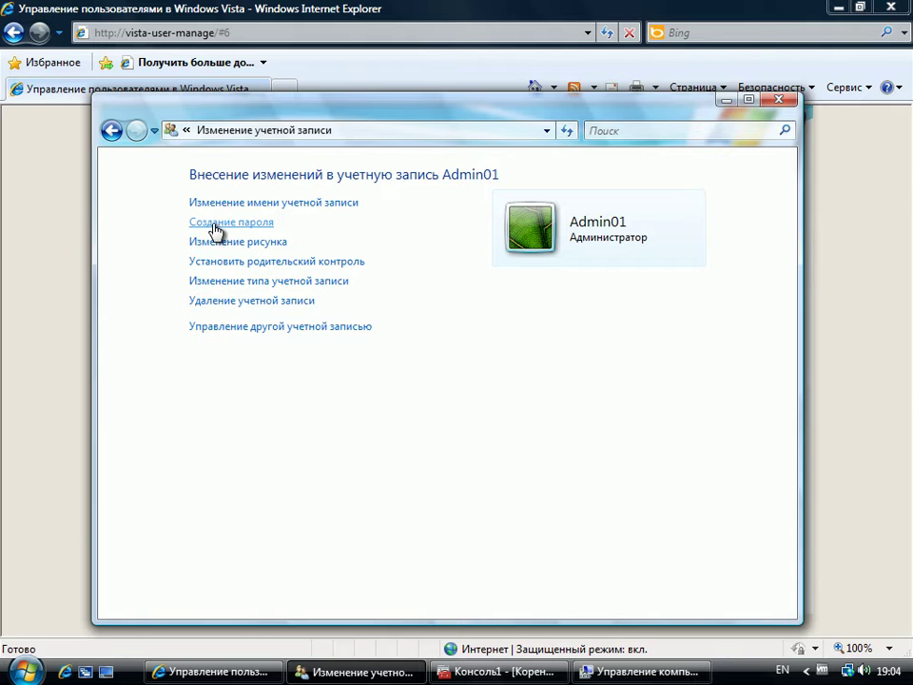
left_click(215, 225)
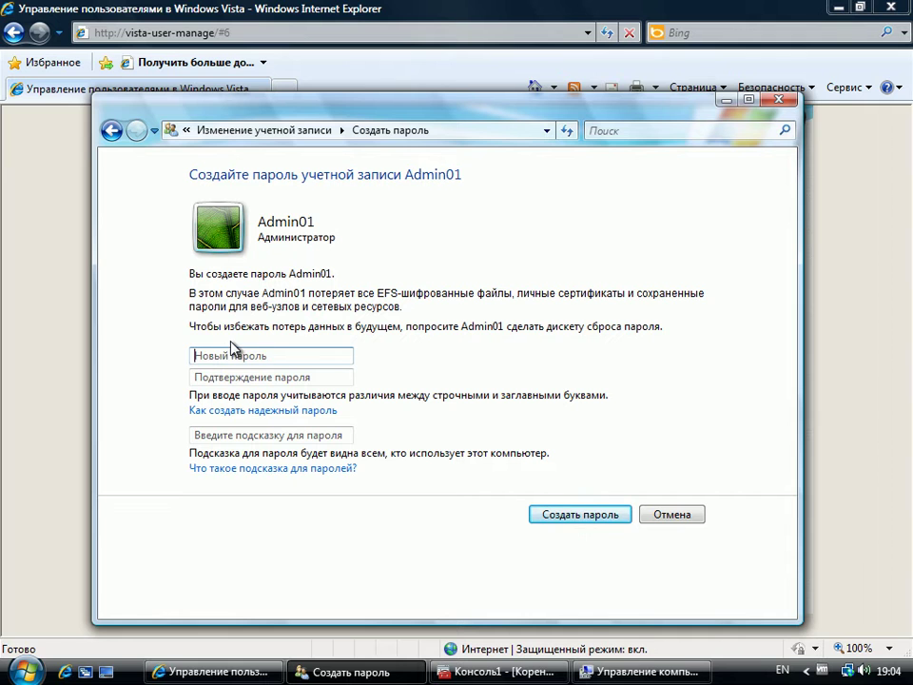
type("123456")
key("Tab")
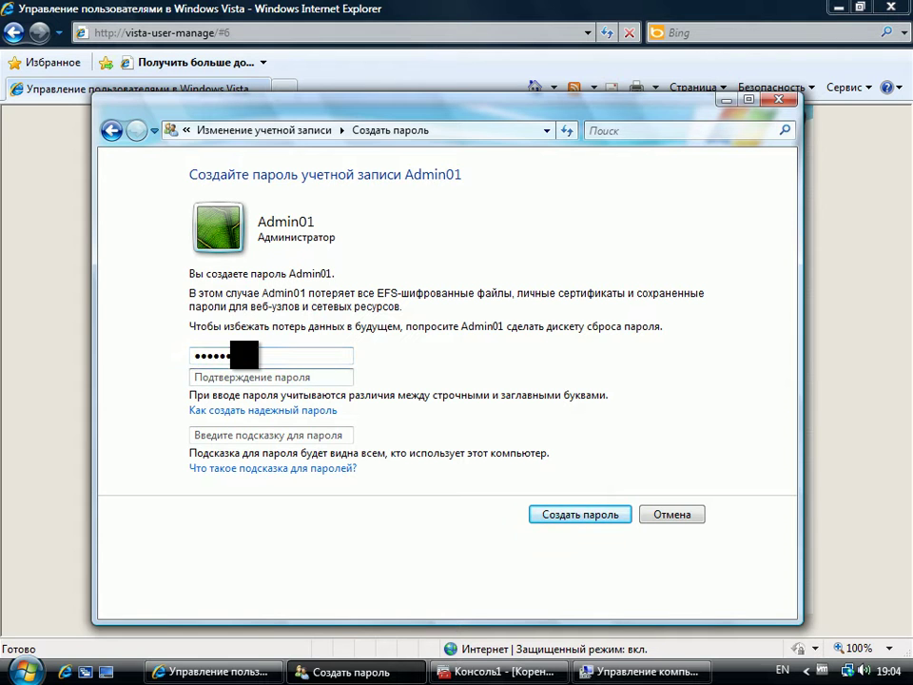
type("1234567")
left_click(283, 412)
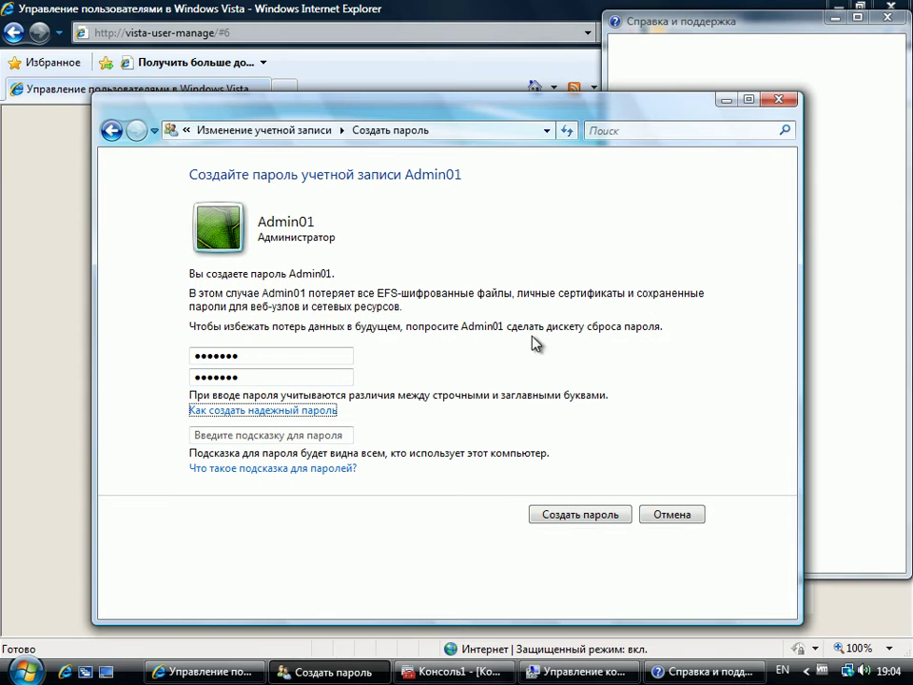
left_click(782, 20)
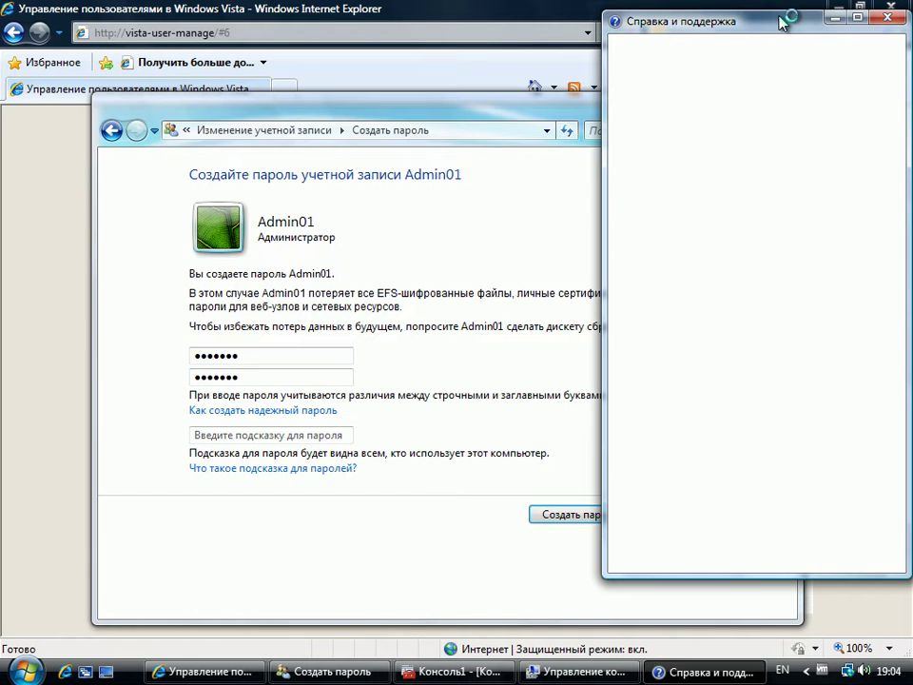
left_click_drag(901, 136, 902, 239)
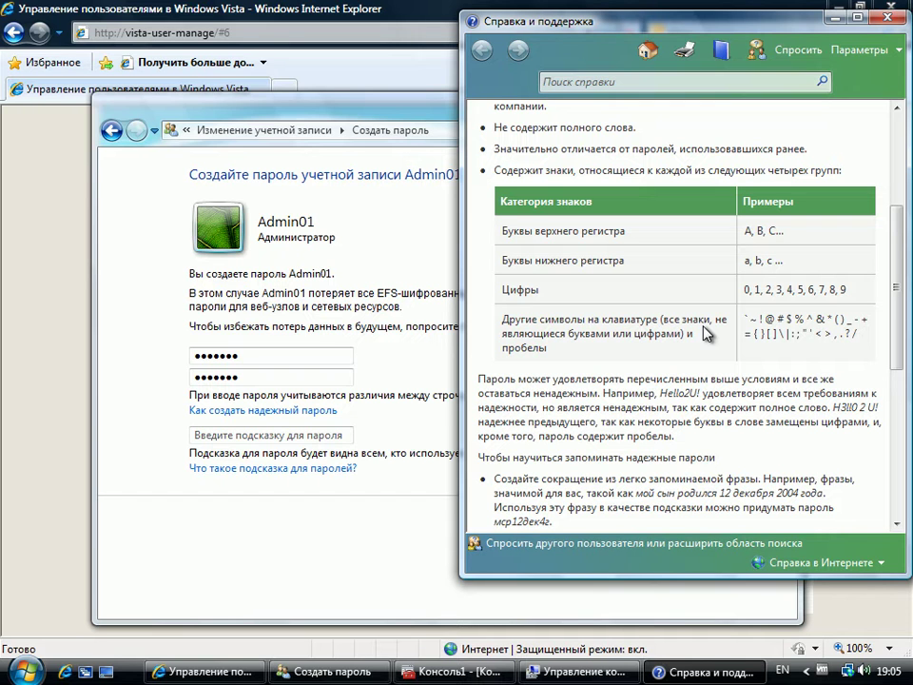
left_click(887, 18)
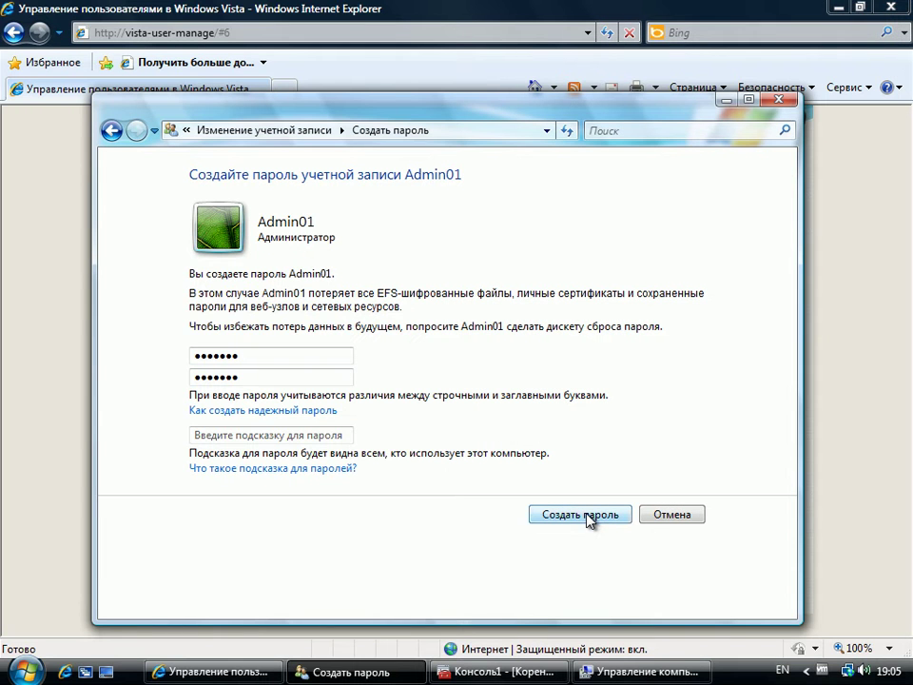
Step: Save Admin01's password, return to the accounts list, and bring up Computer Management
left_click(585, 515)
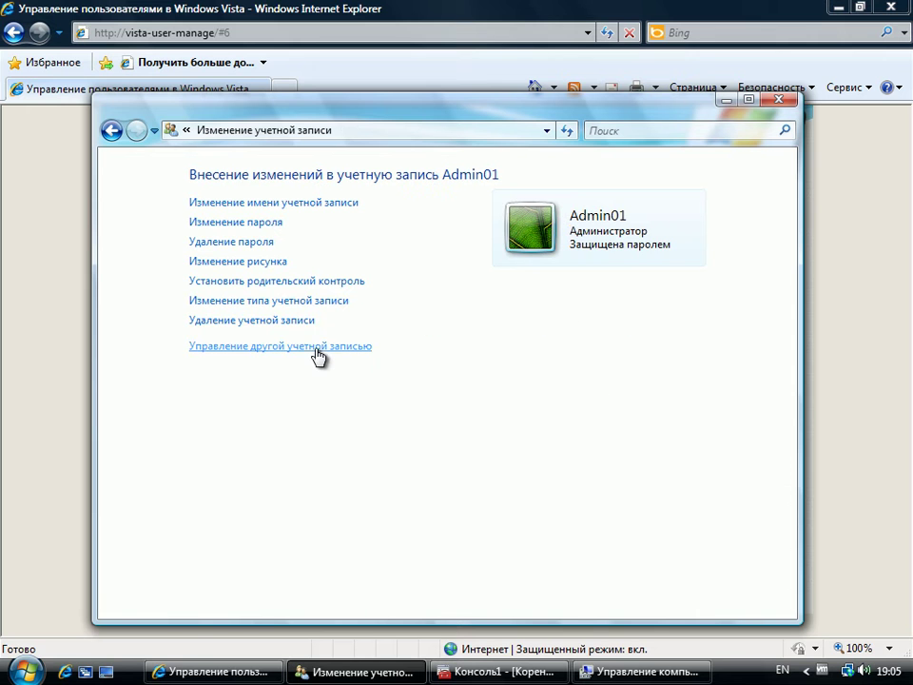
left_click(317, 347)
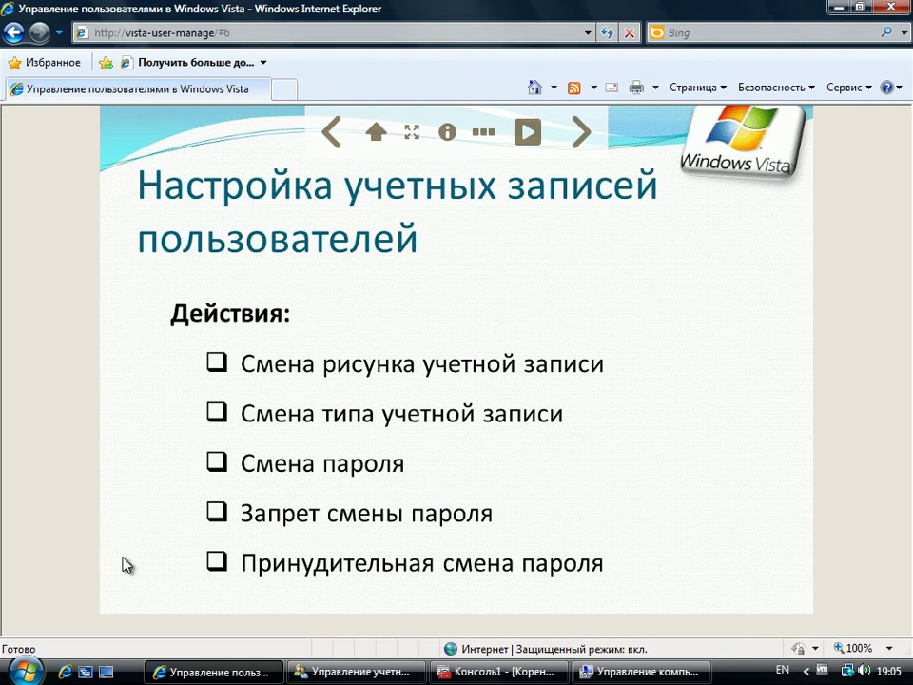
left_click(637, 671)
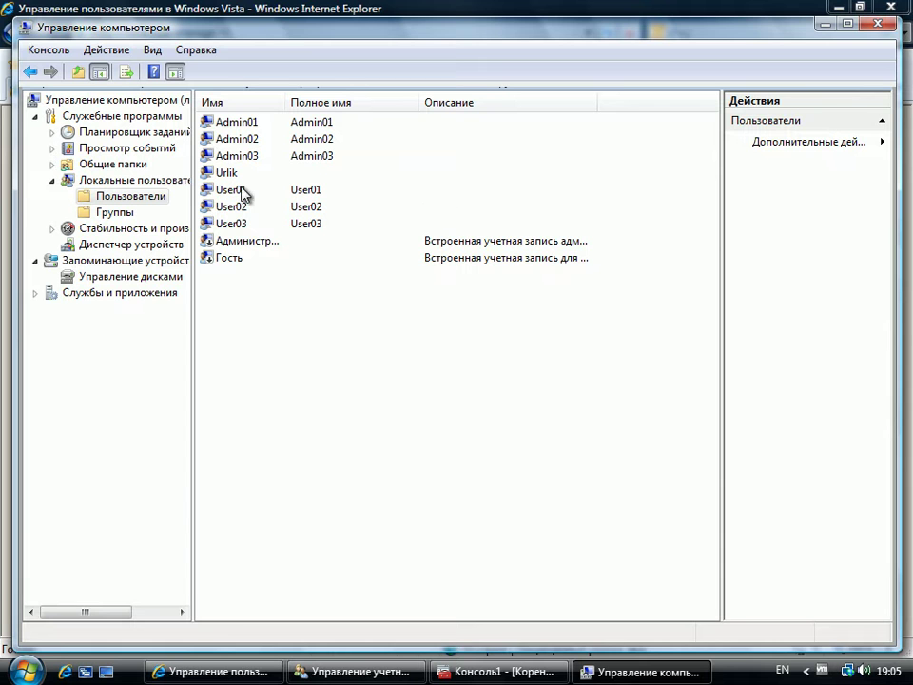
Step: Set and confirm a new password for User01 in Computer Management, then return to the slideshow
right_click(236, 191)
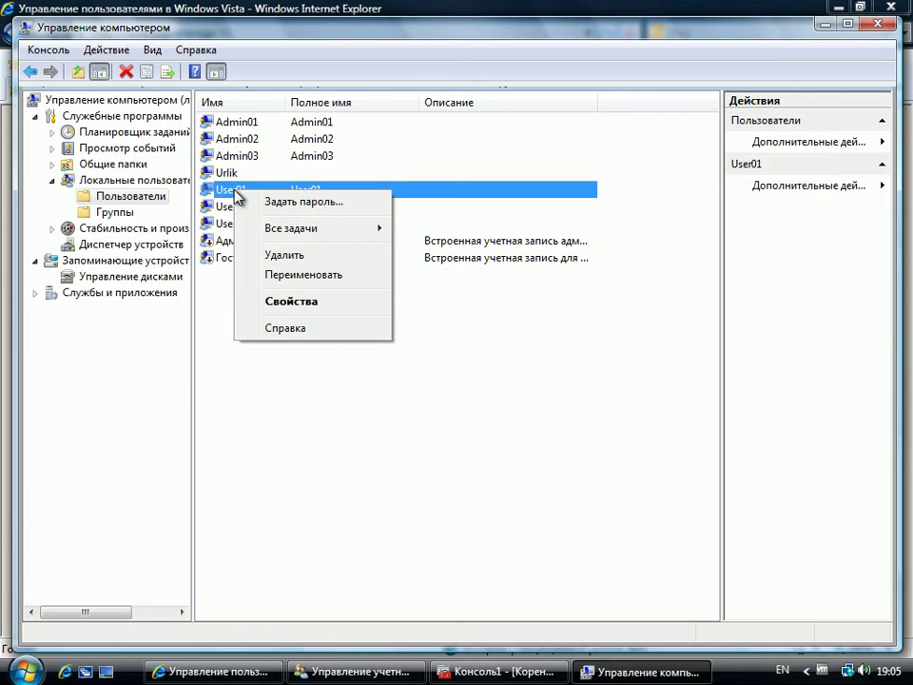
left_click(291, 204)
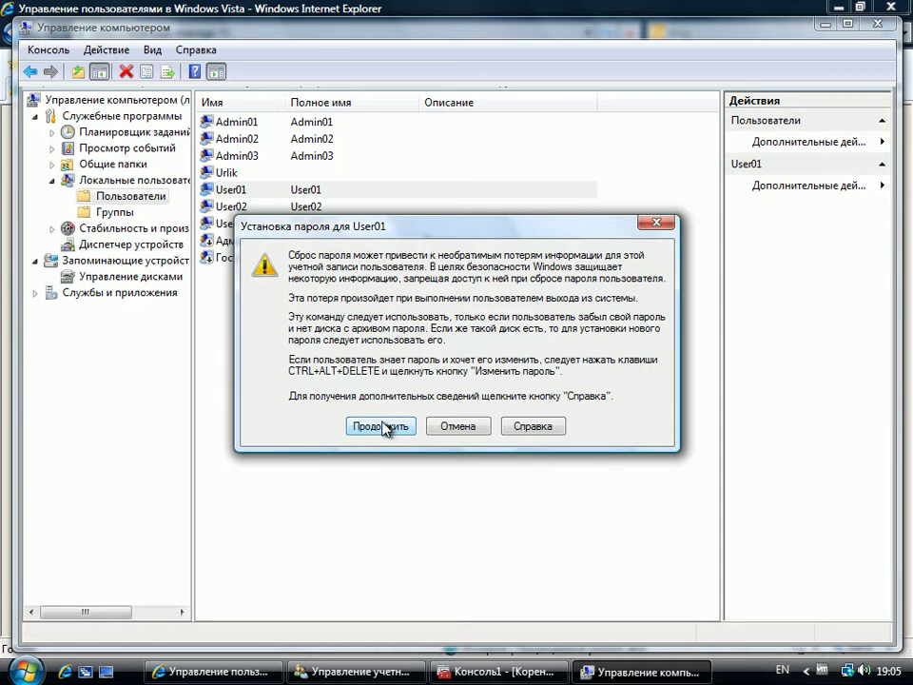
left_click(386, 426)
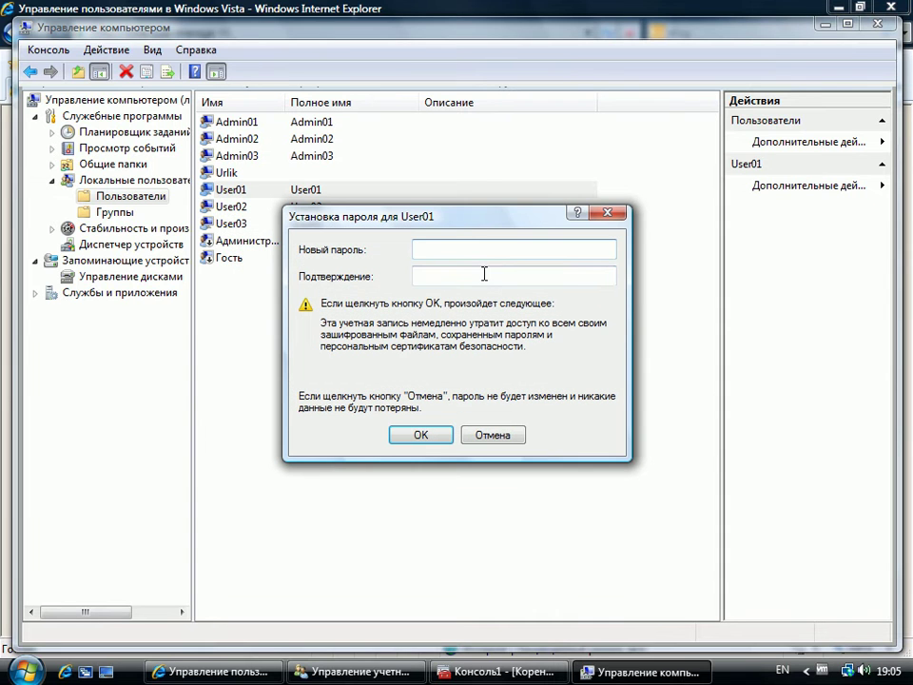
type("*******")
key("Tab")
type("*******")
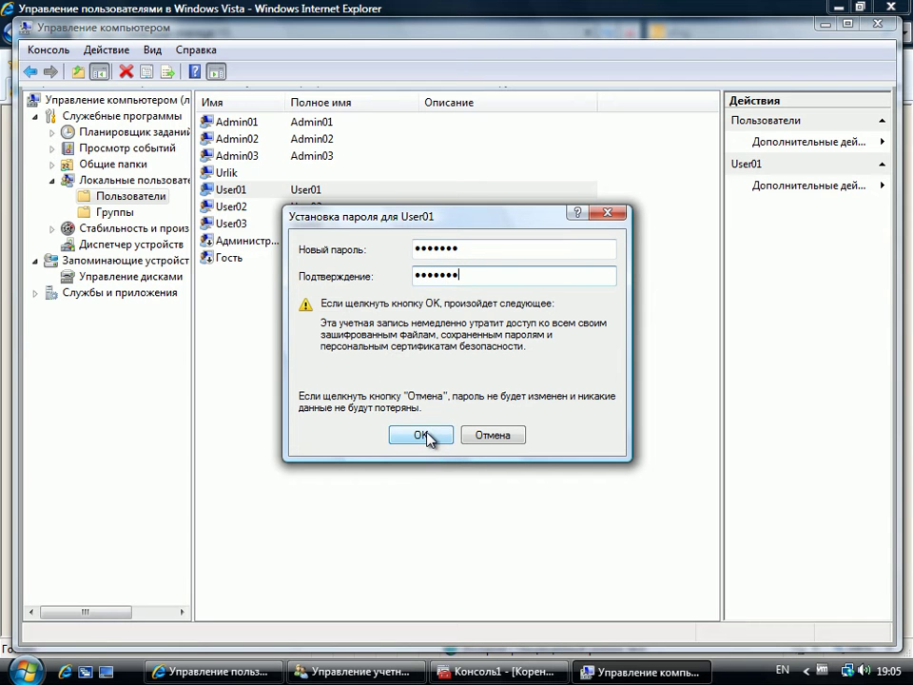
left_click(427, 433)
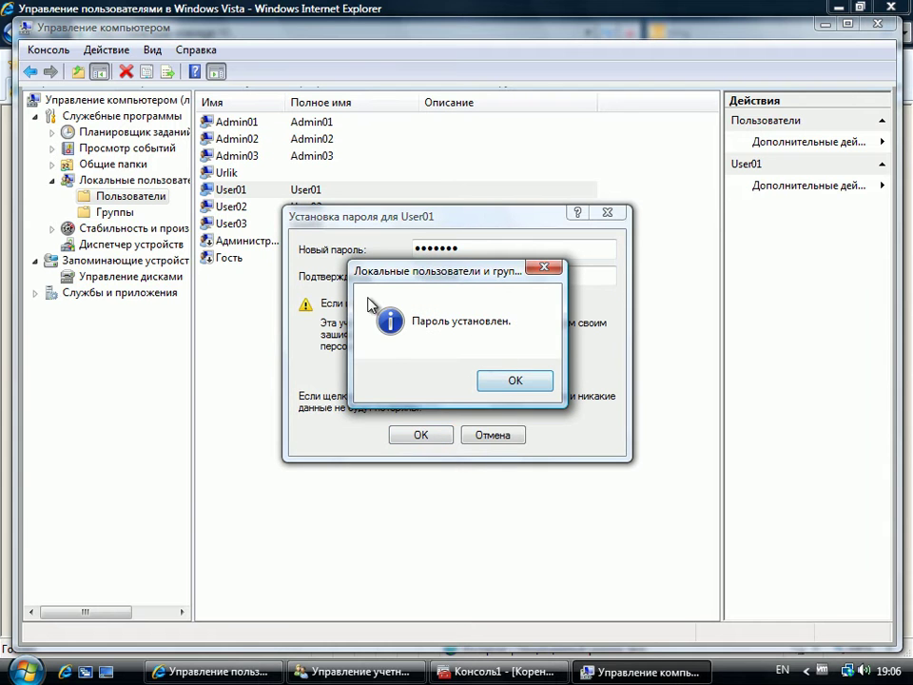
left_click(526, 382)
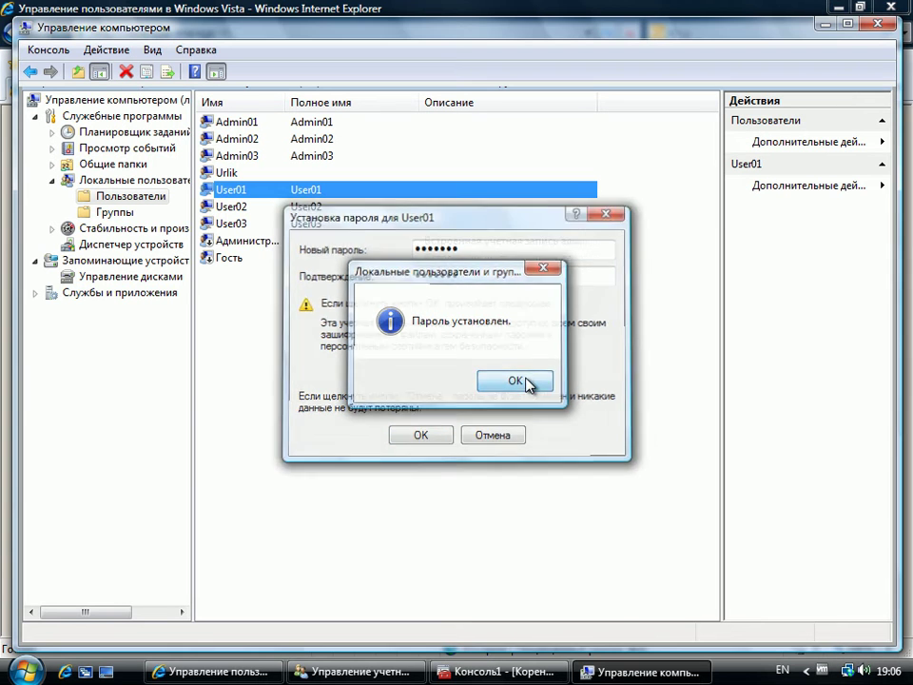
left_click(249, 672)
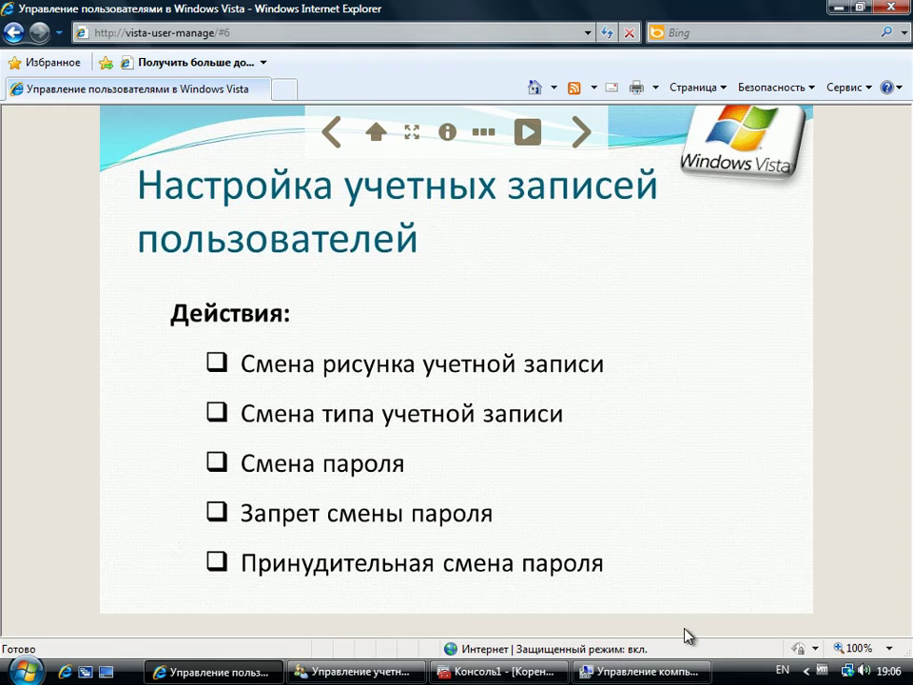
Step: Enable 'Запретить смену пароля пользователем' in User01's properties and apply it
left_click(663, 669)
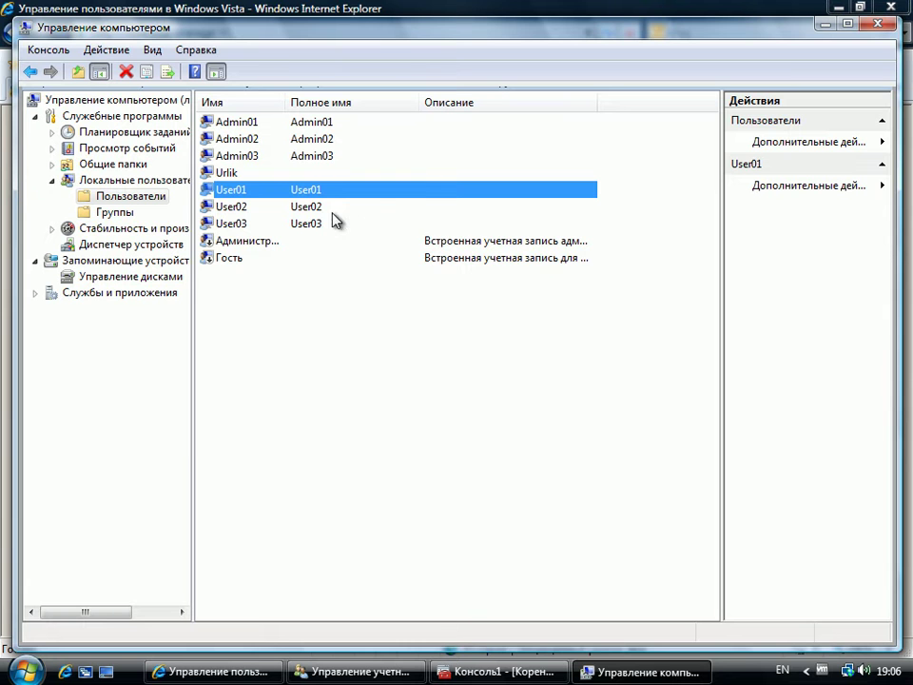
right_click(218, 195)
left_click(285, 303)
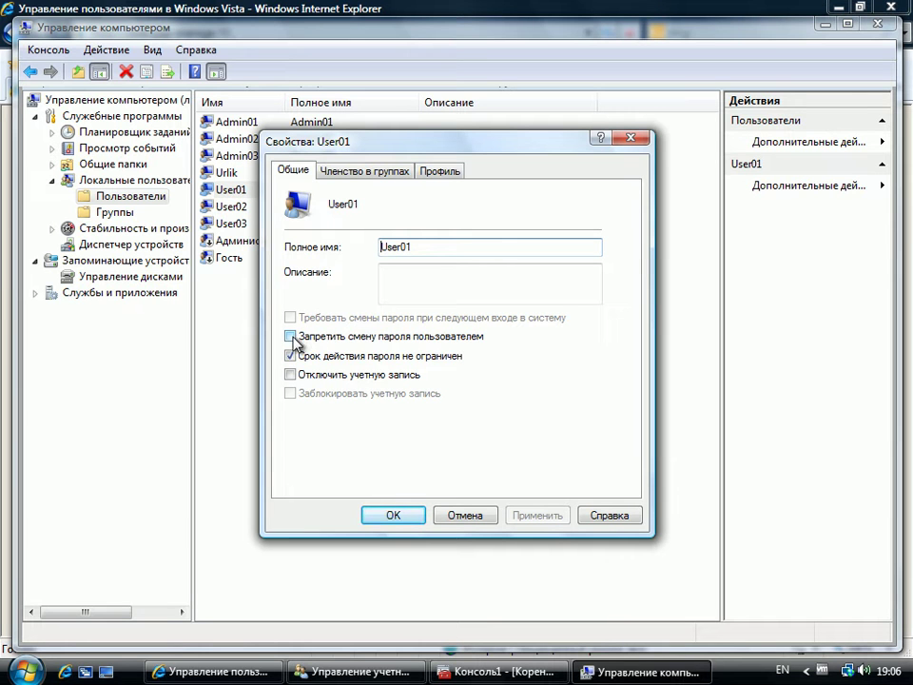
left_click(291, 337)
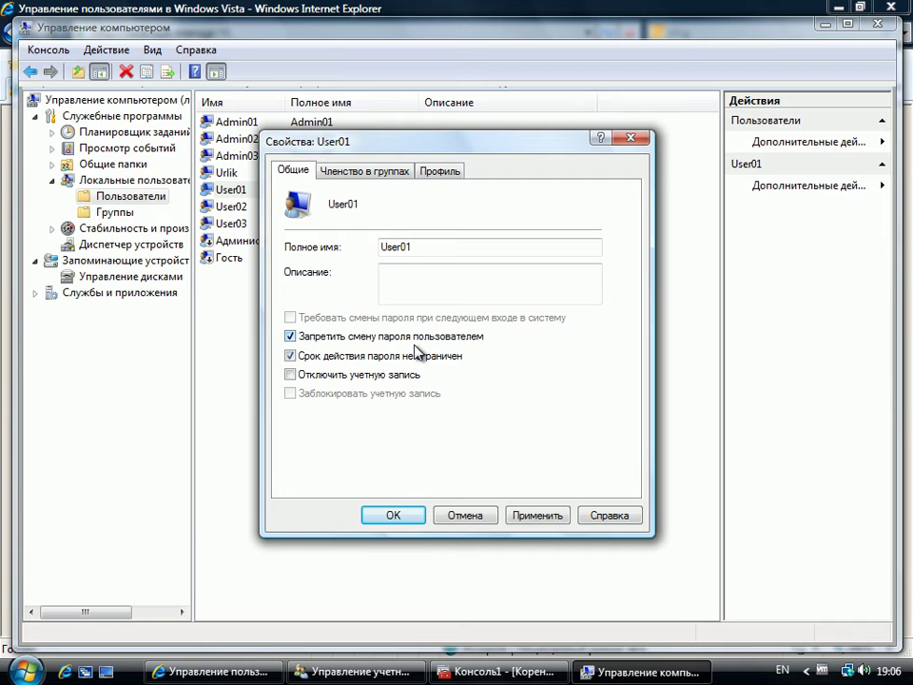
left_click(534, 515)
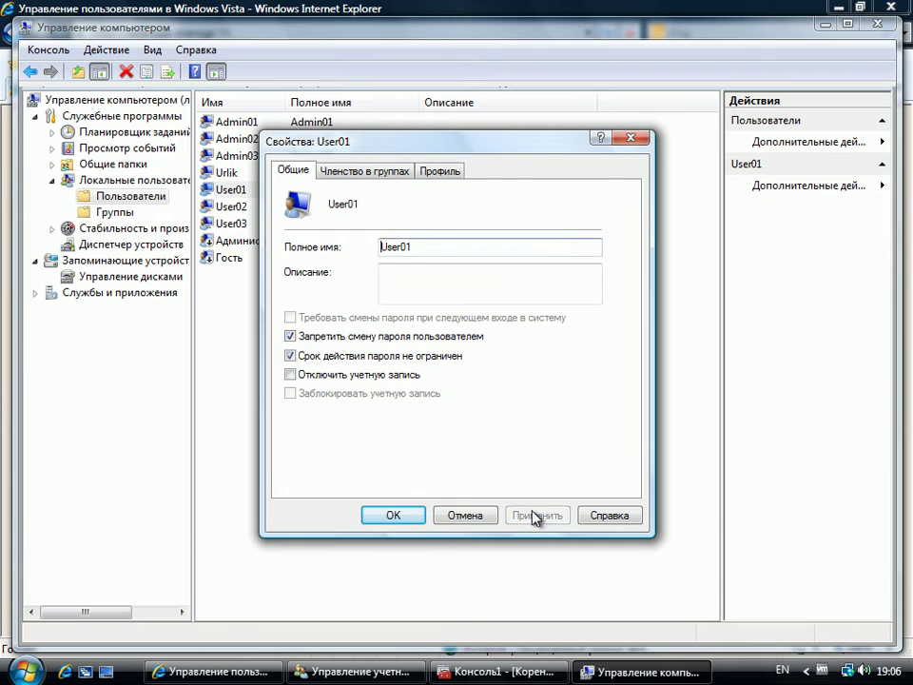
left_click(390, 516)
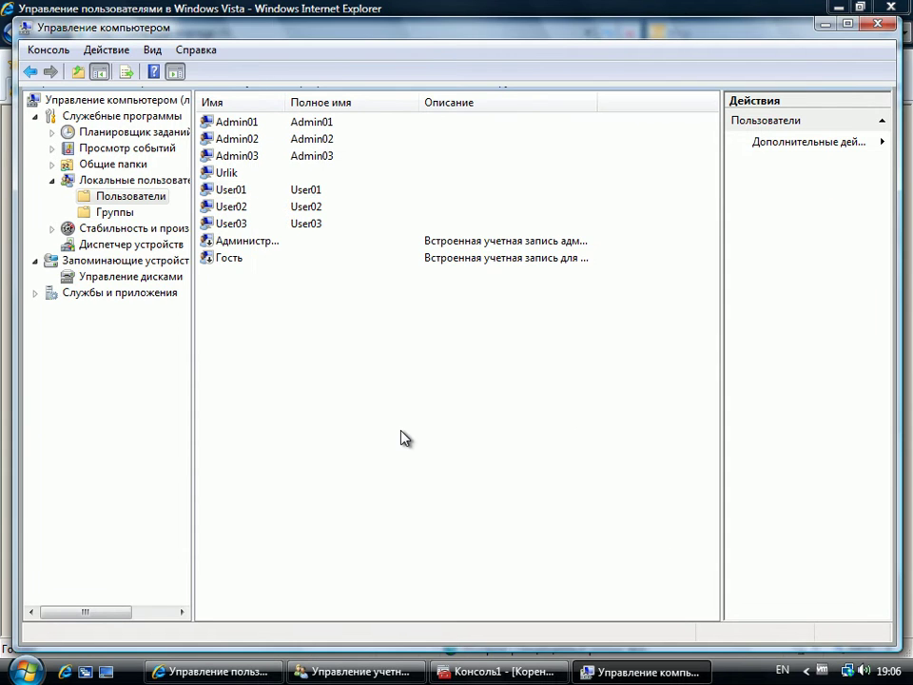
Step: Switch user and sign in to Windows as User01 with its password
left_click(25, 668)
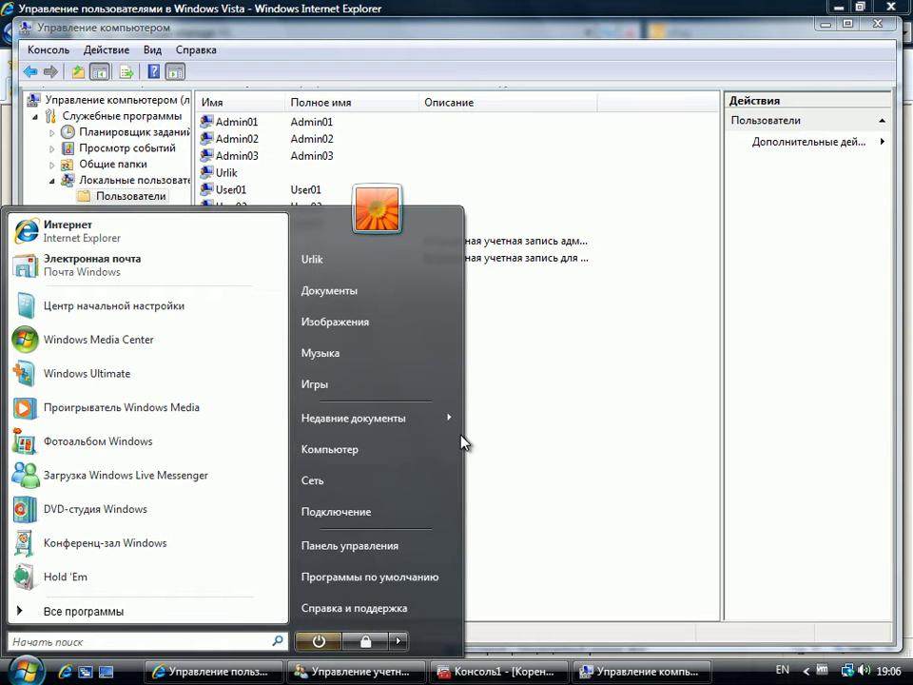
left_click(400, 641)
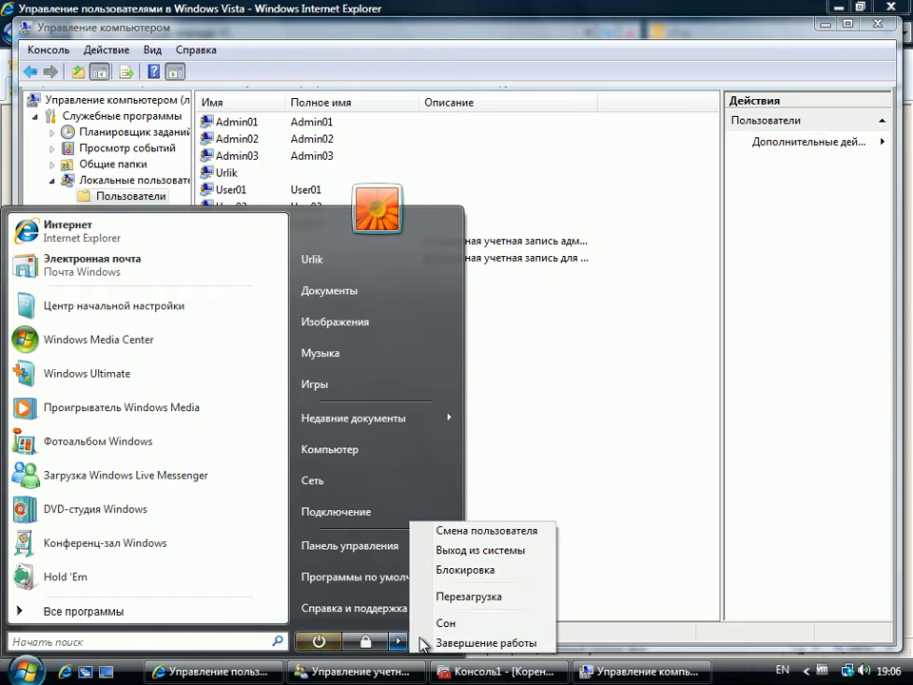
left_click(485, 533)
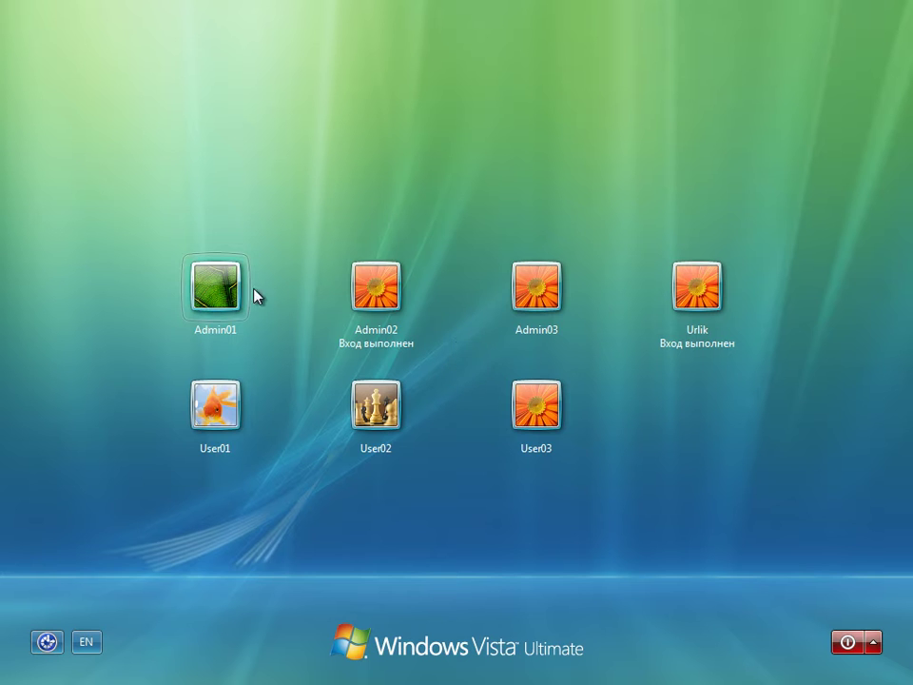
left_click(215, 409)
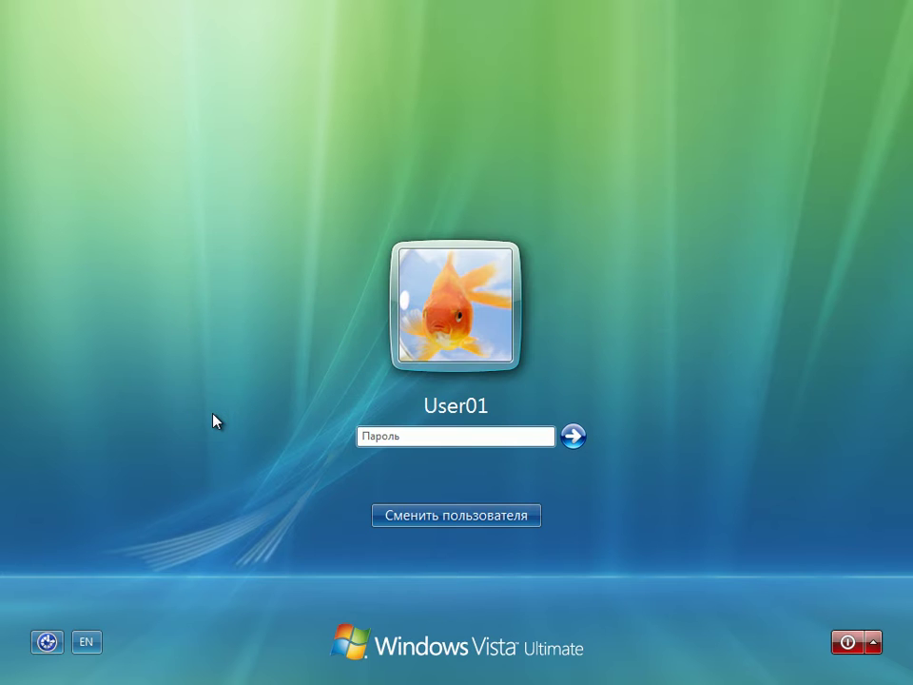
type("•••••••")
key("Return")
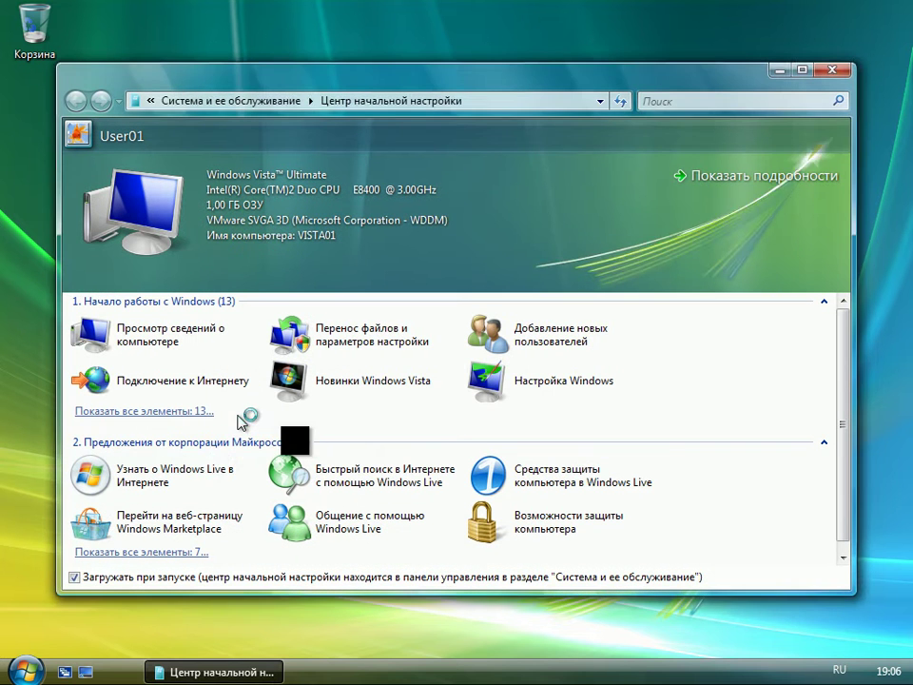
Step: Stop the Welcome Center from running at startup, close it, and bring up the Ctrl+Alt+Delete security screen
left_click(73, 577)
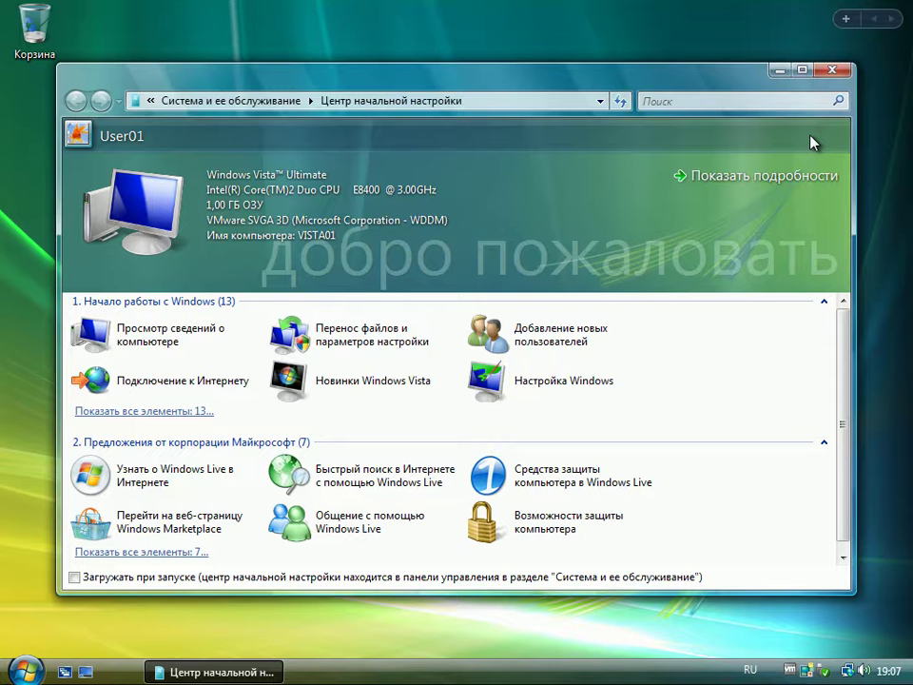
left_click(833, 72)
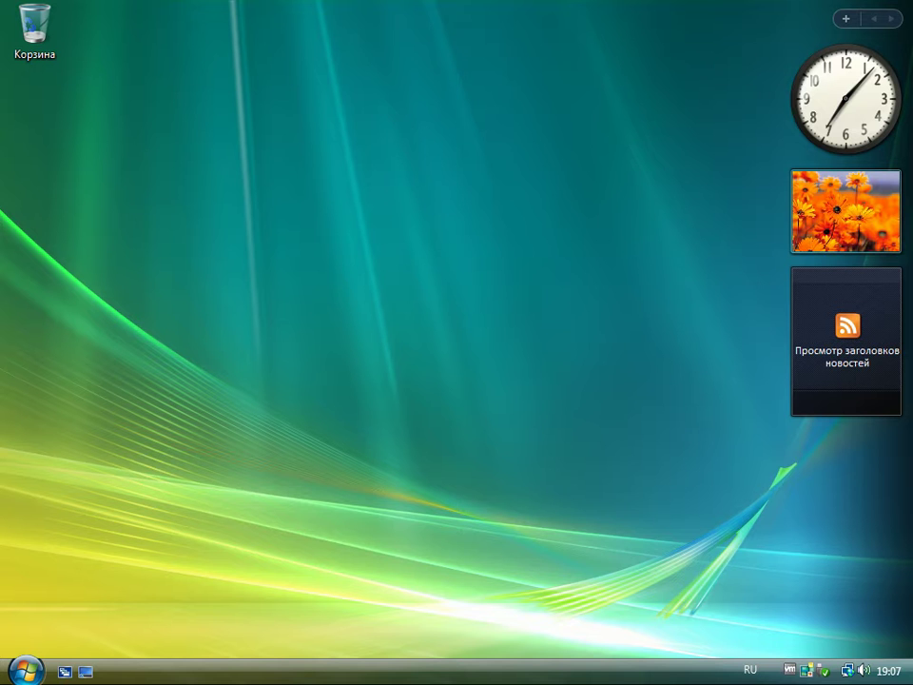
key("ctrl+alt+Delete")
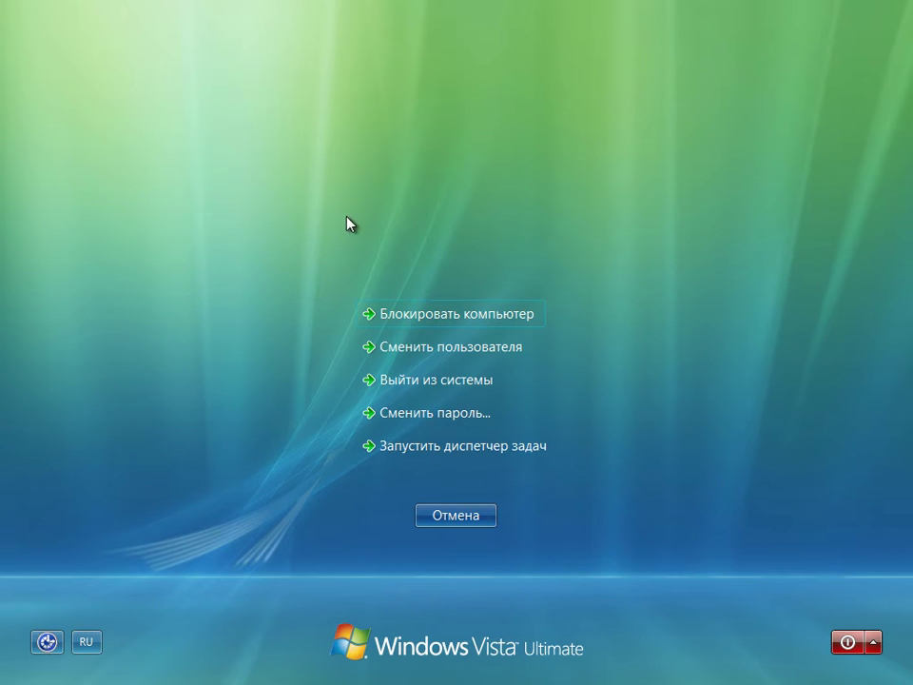
left_click(420, 415)
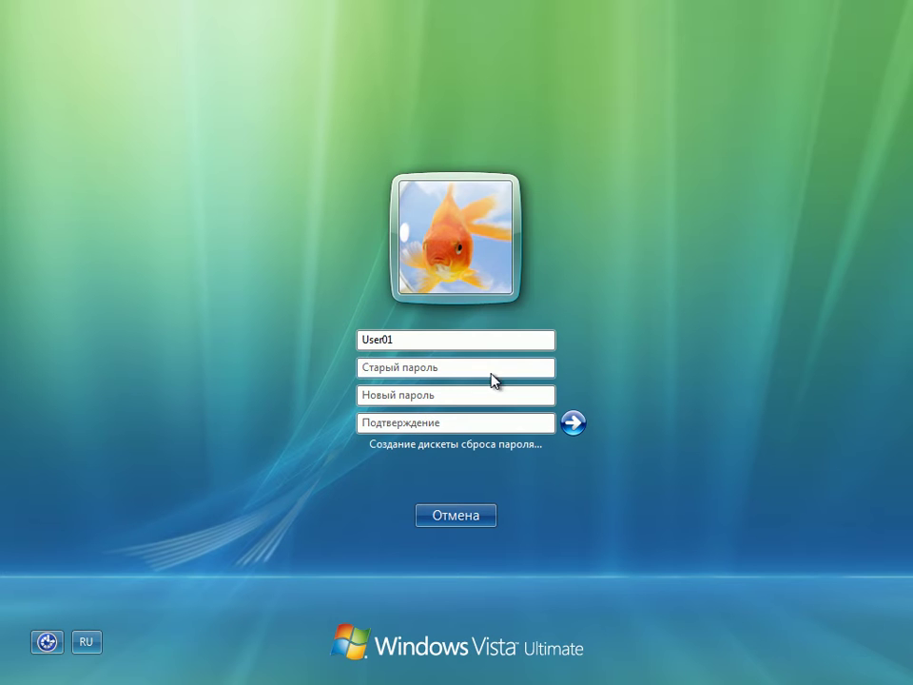
type("•••••••")
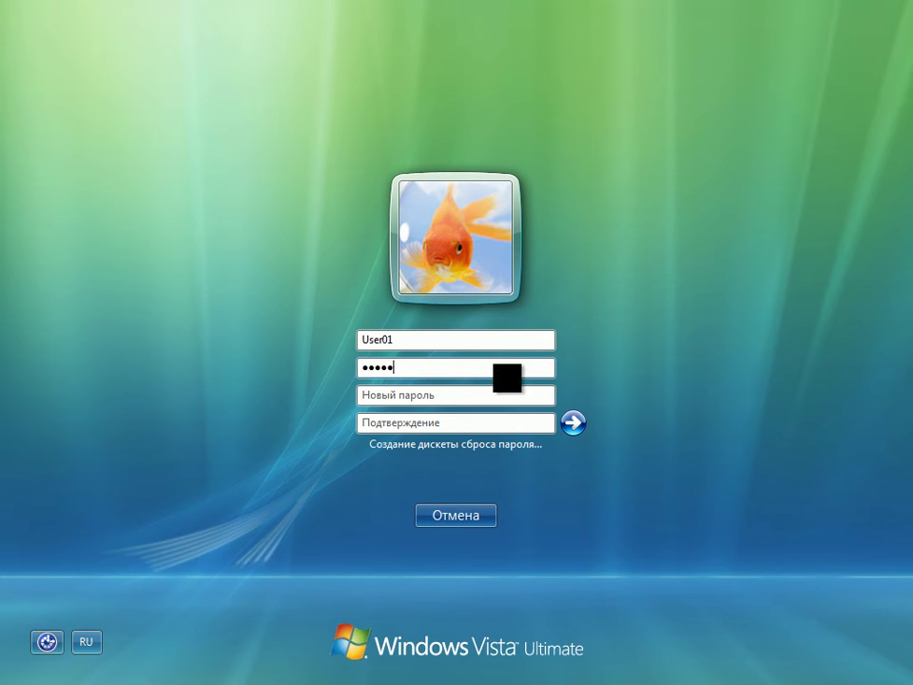
key("Tab")
type("•••••••")
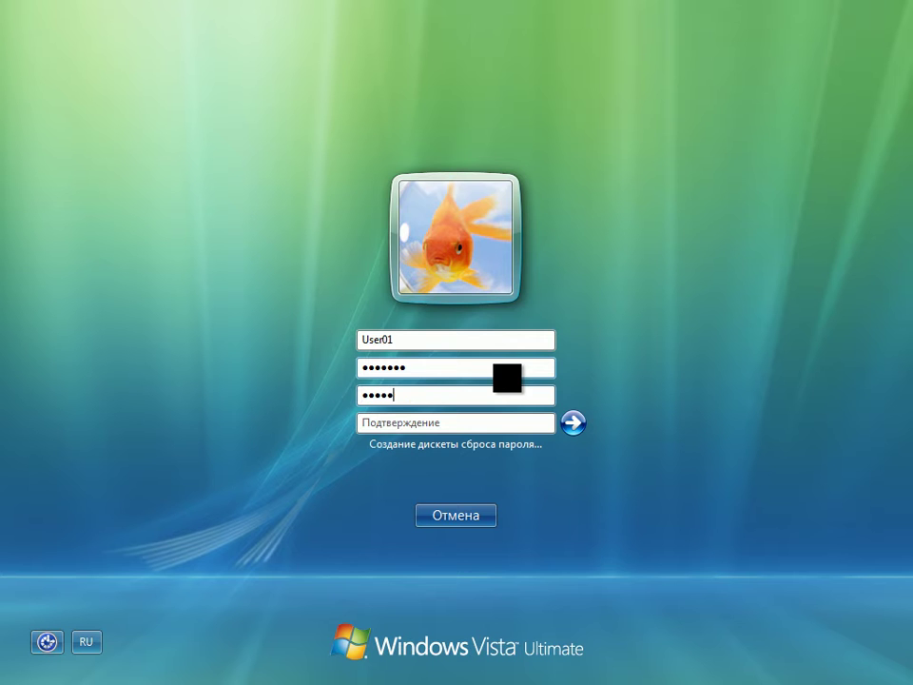
key("Tab")
type("•••")
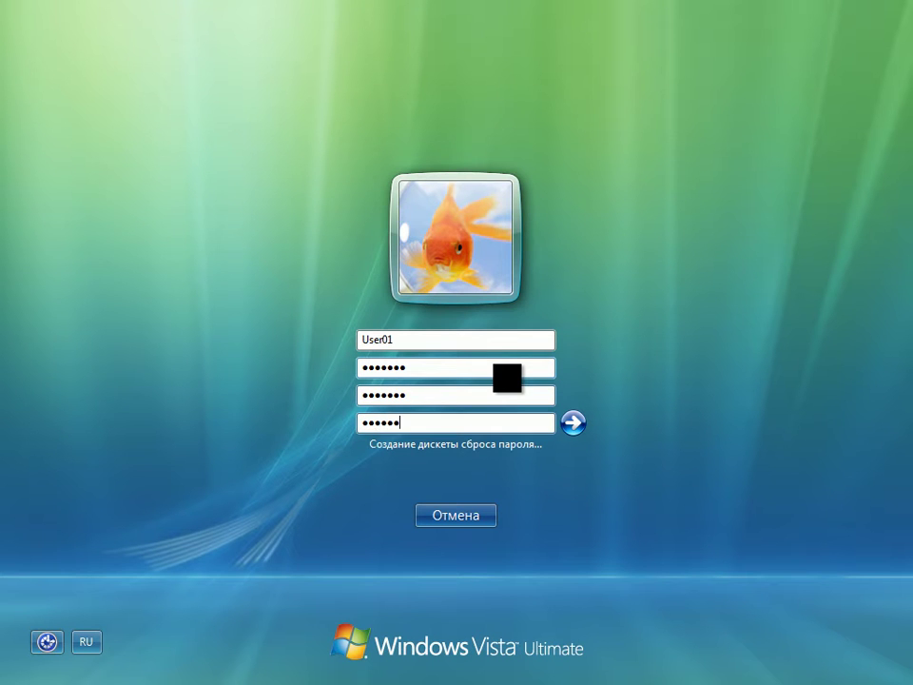
left_click(573, 423)
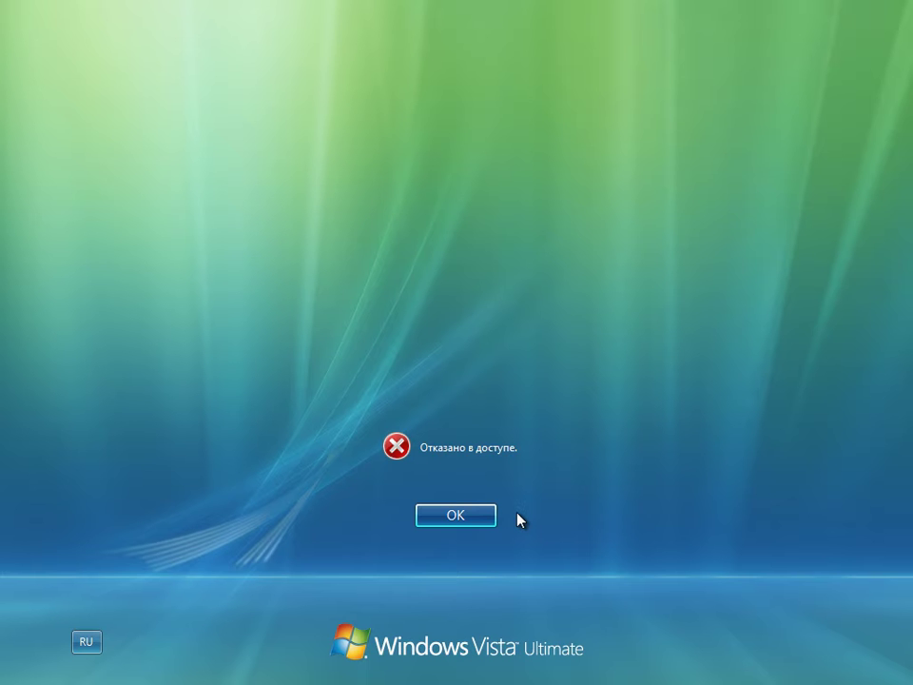
left_click(466, 517)
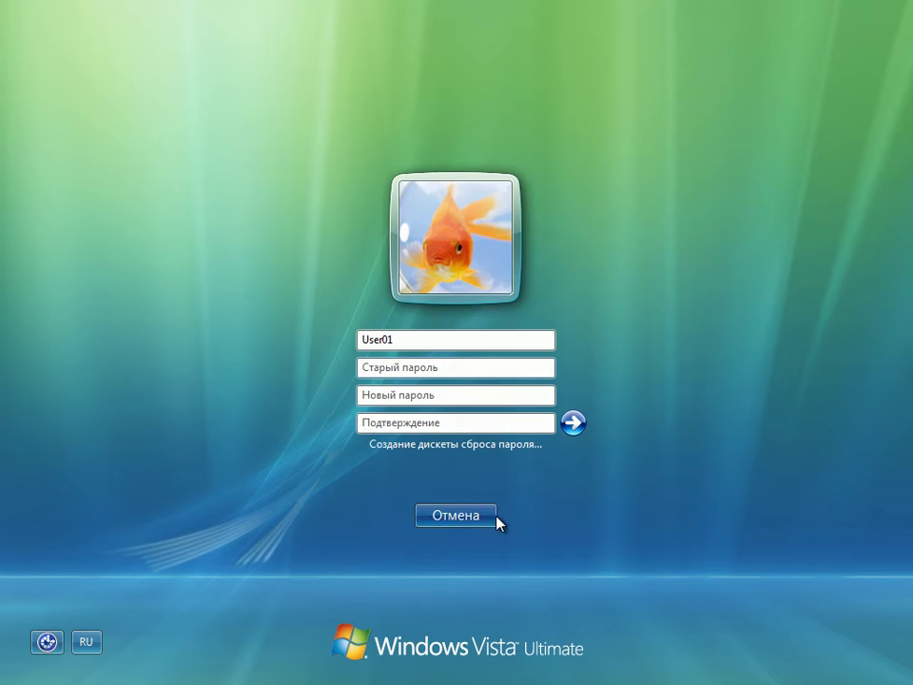
left_click(489, 517)
left_click(489, 517)
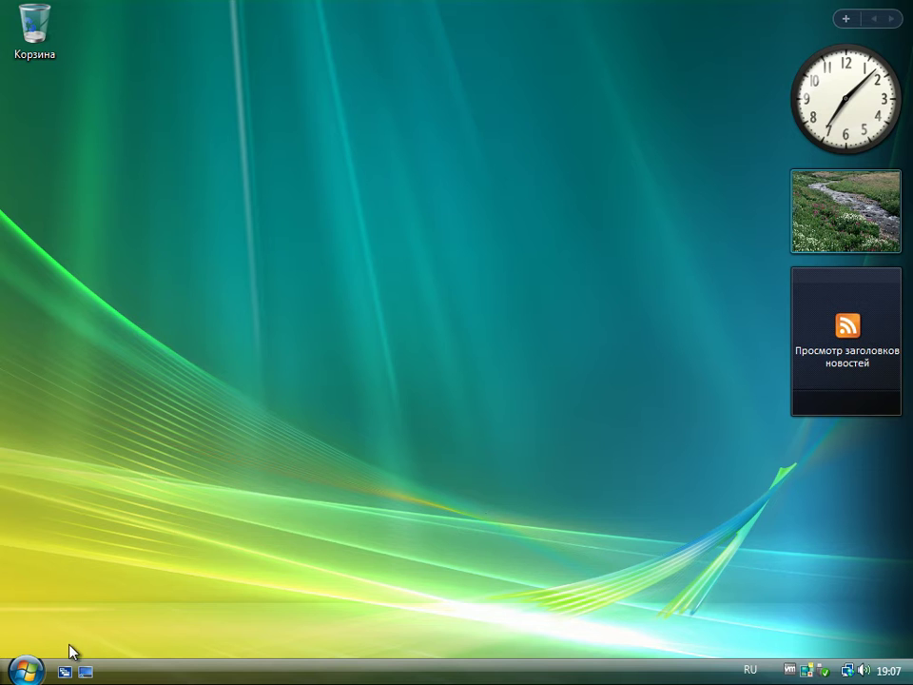
Step: Log off User01, sign in as Urlik, and proceed with resetting User01's password
left_click(35, 669)
left_click(397, 641)
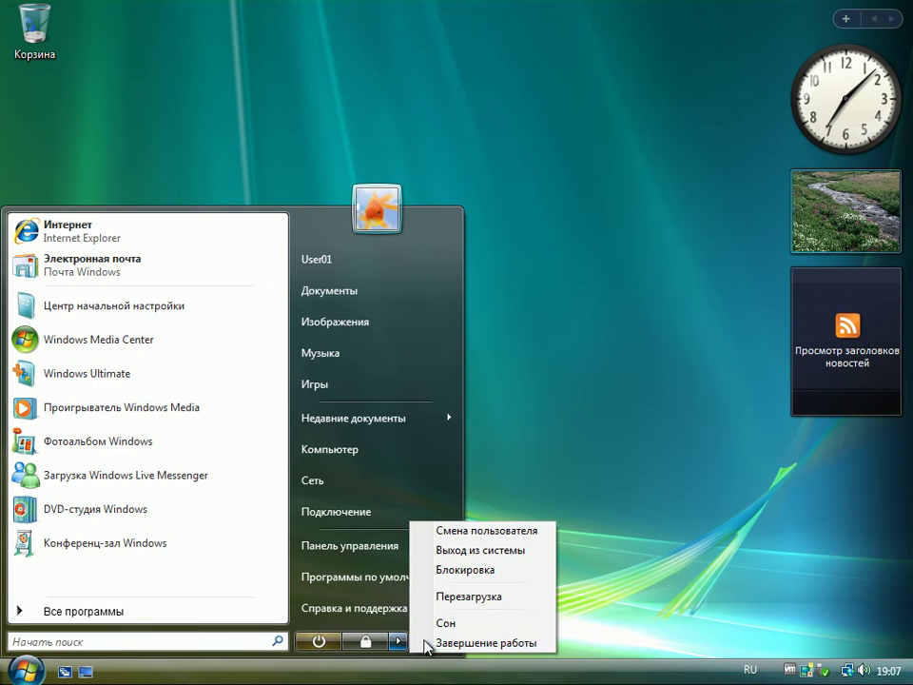
left_click(467, 552)
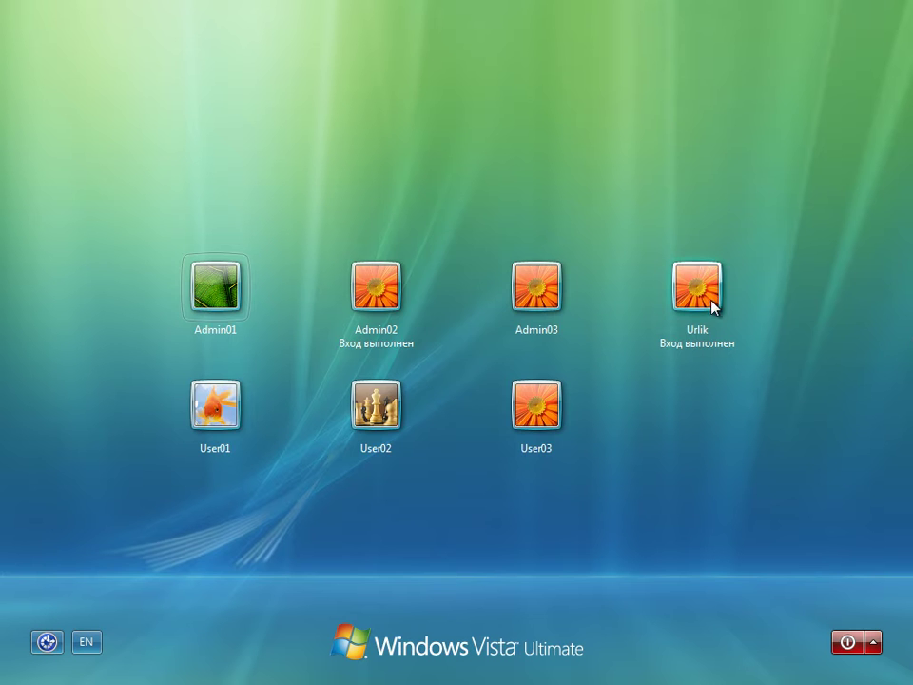
left_click(713, 304)
type("******")
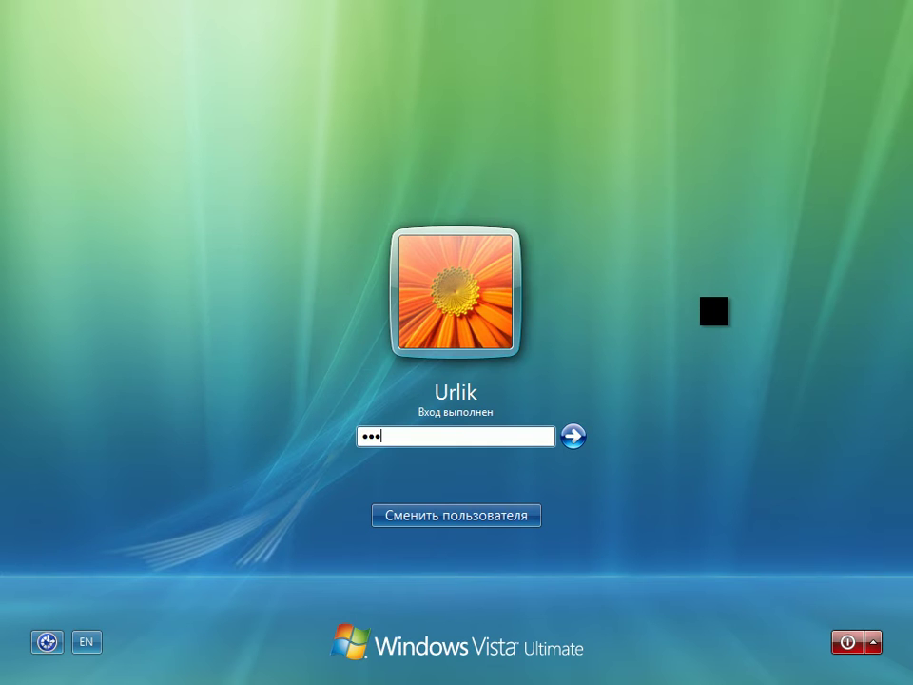
key("Return")
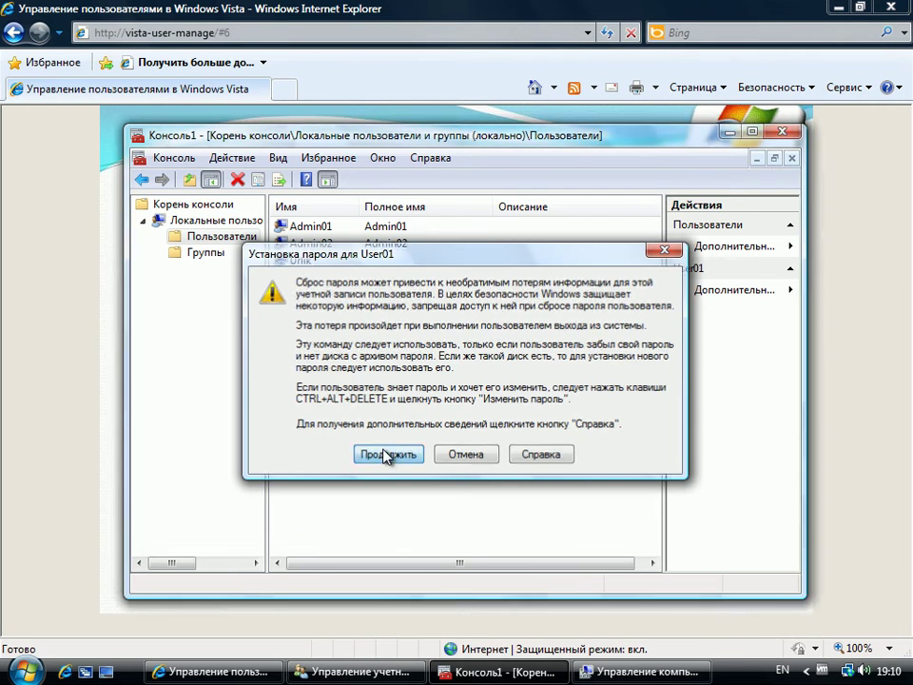
left_click(387, 453)
Step: Enter and confirm a new password for User01 and acknowledge it was set
type("123")
key("Tab")
type("123")
left_click(426, 462)
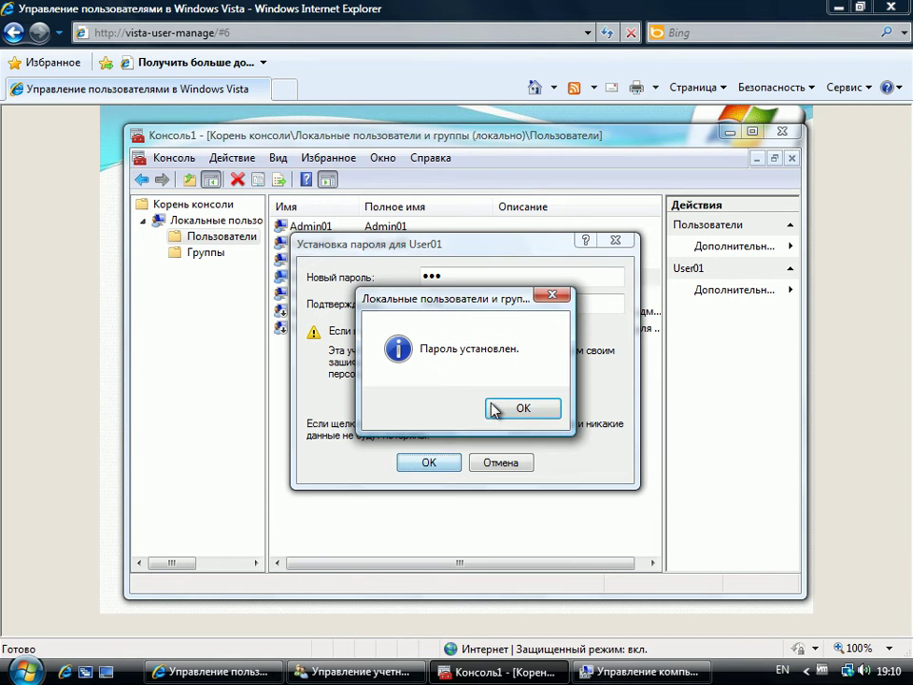
left_click(522, 407)
Step: Tick 'User must change password at next logon' in User01's properties and apply
right_click(320, 279)
left_click(295, 389)
left_click(238, 323)
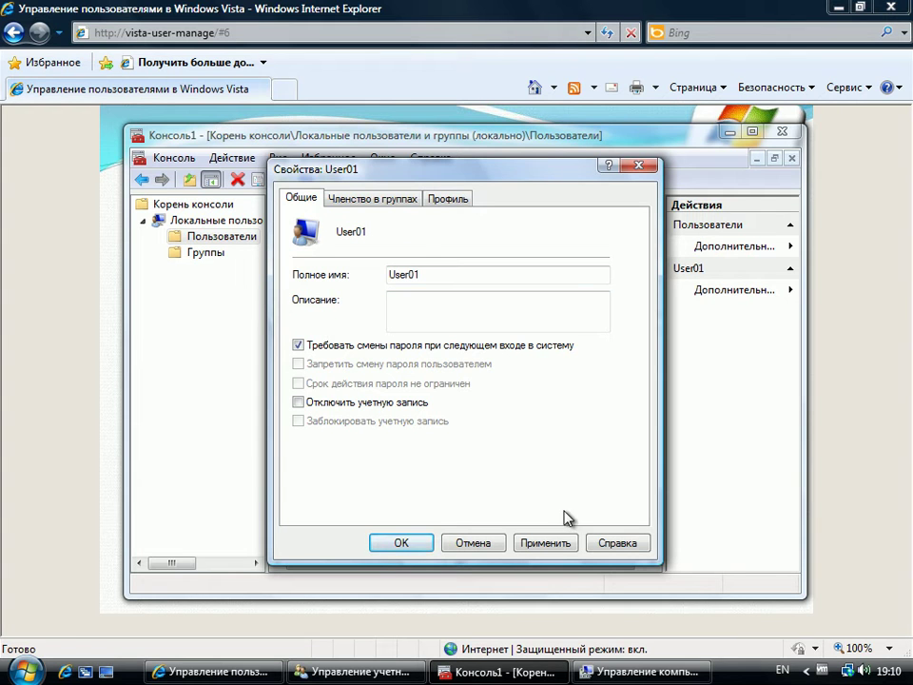
left_click(566, 540)
left_click(411, 542)
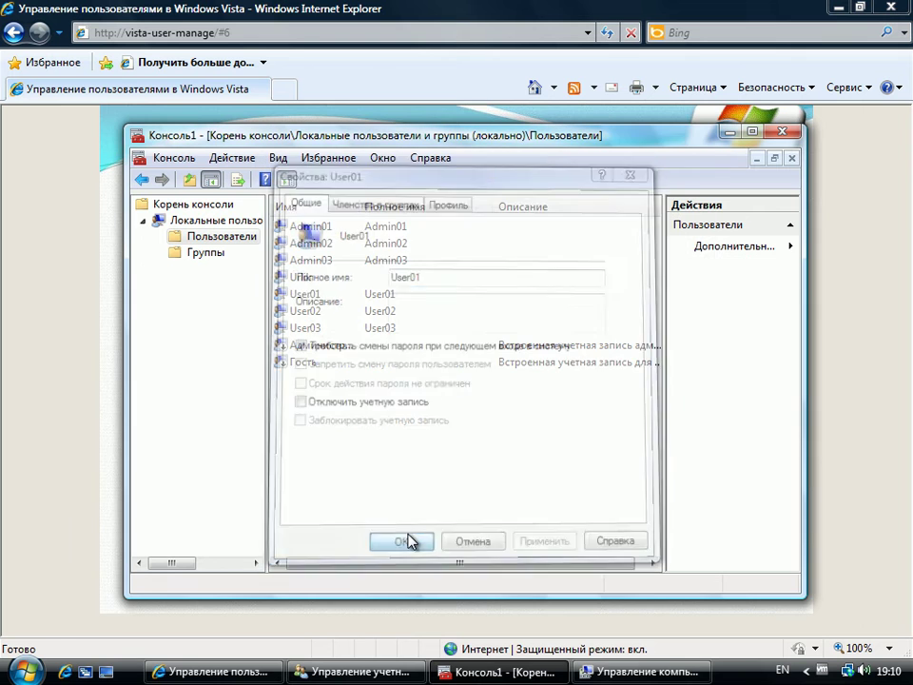
Step: Switch user and sign in as User01 with its current password
left_click(26, 670)
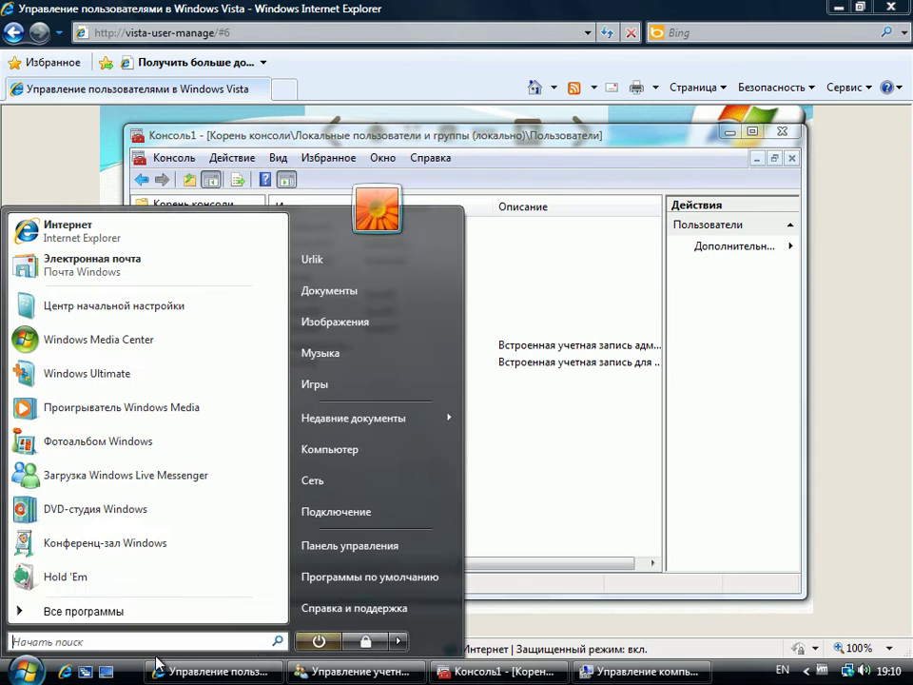
left_click(398, 643)
left_click(483, 531)
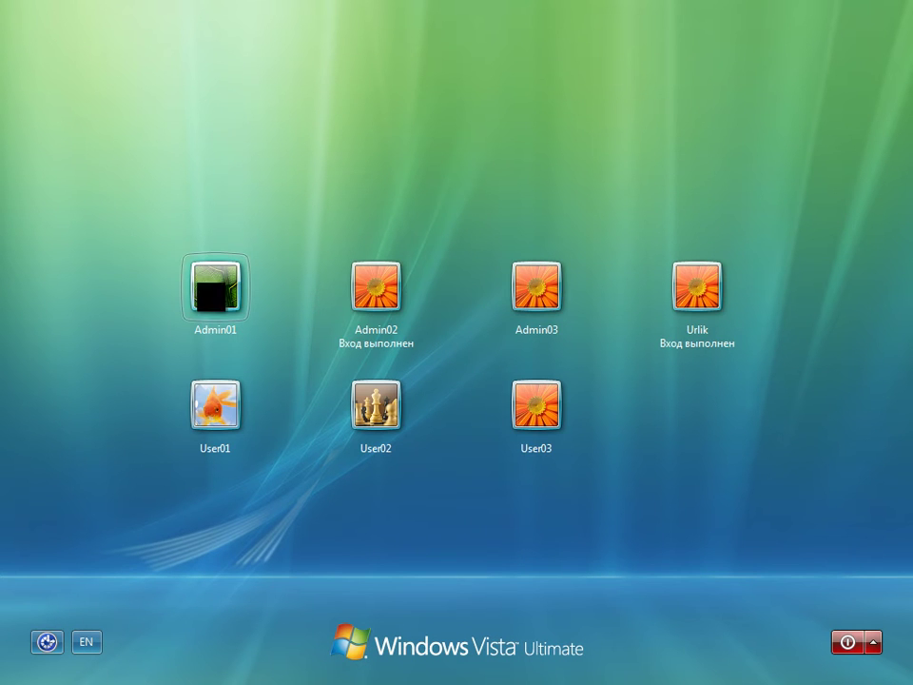
left_click(204, 394)
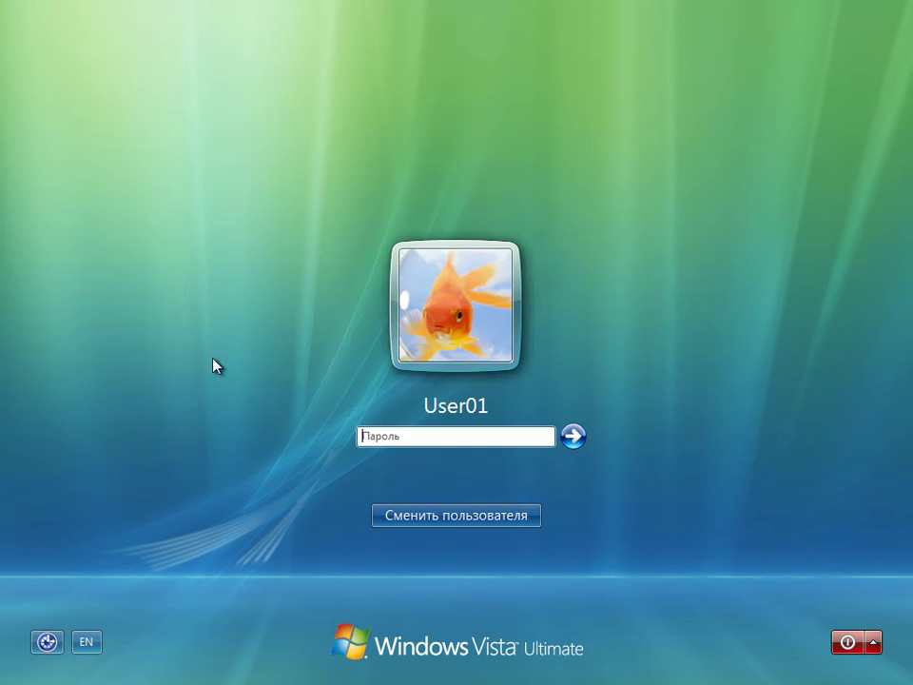
type("***")
key("Return")
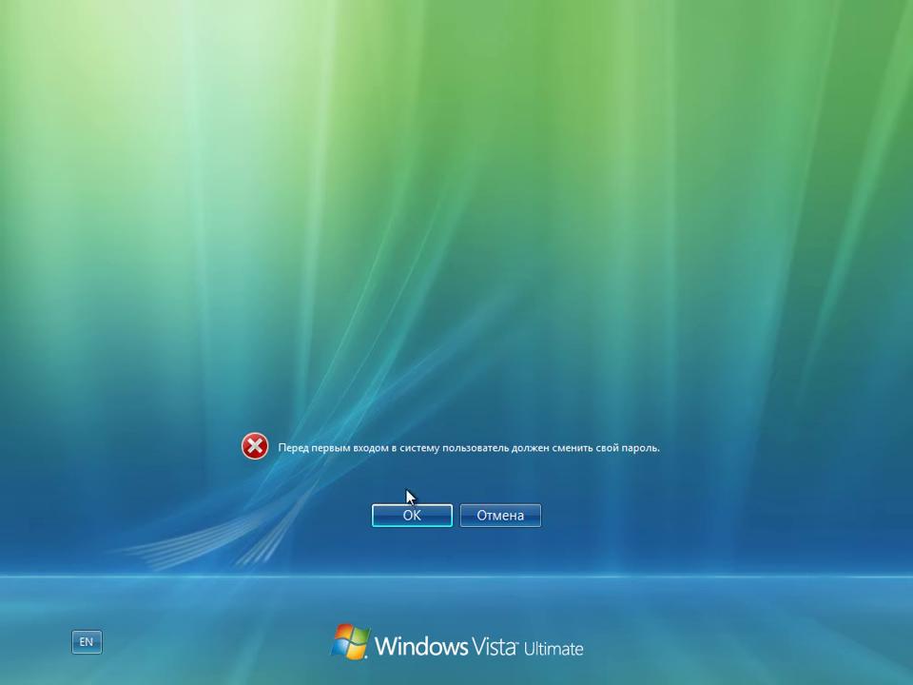
Step: Replace User01's password at the forced-change prompt and acknowledge the change
left_click(399, 514)
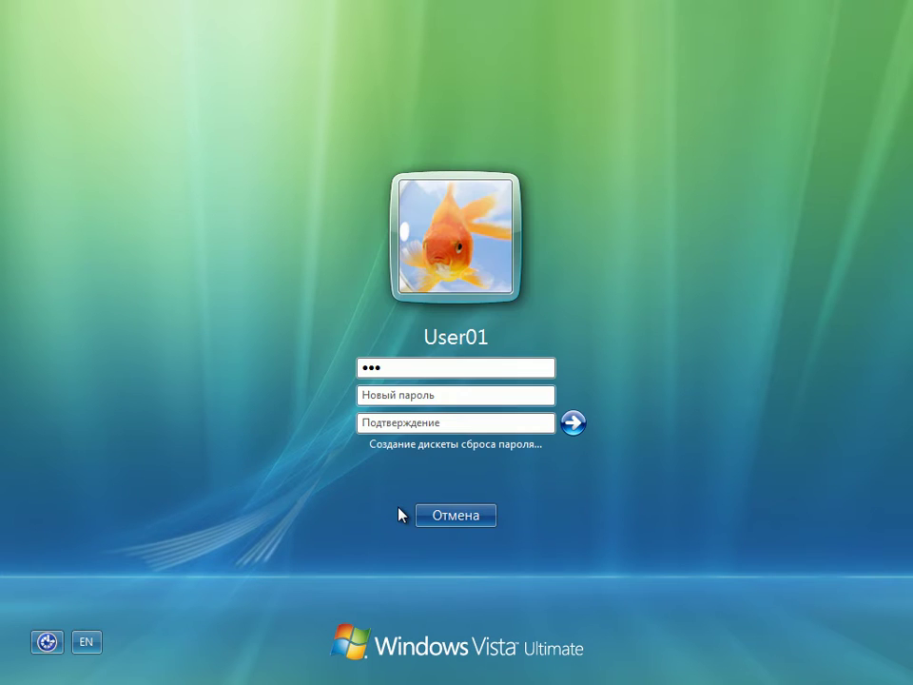
type("1234")
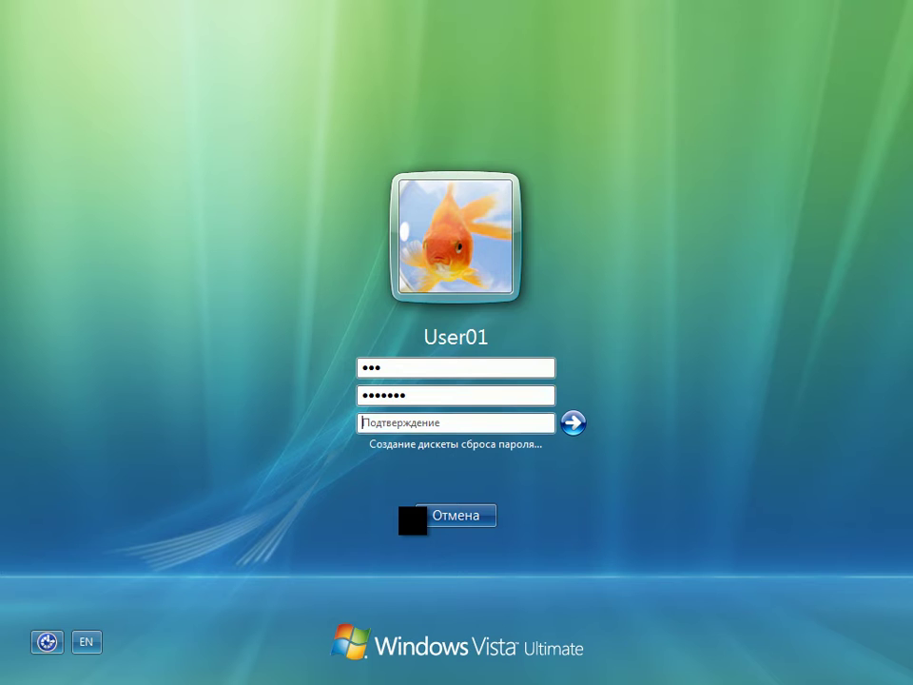
type("12345")
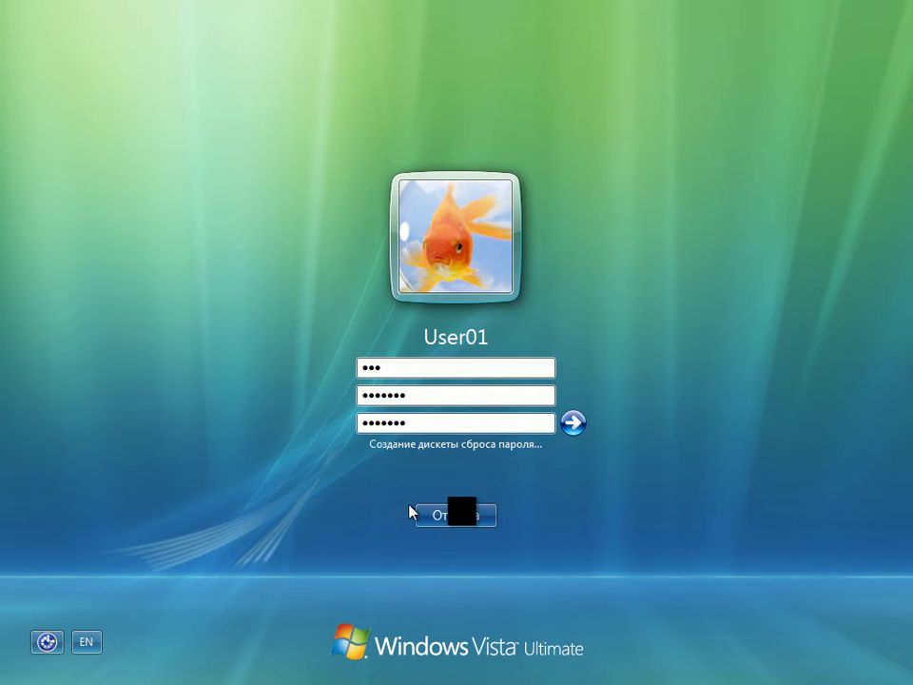
left_click(573, 423)
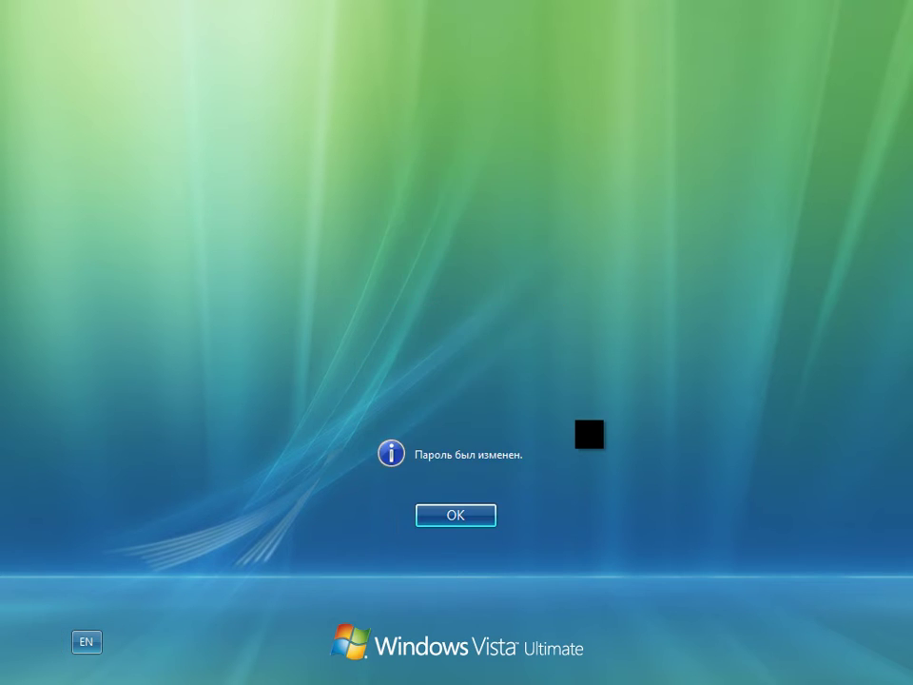
left_click(469, 514)
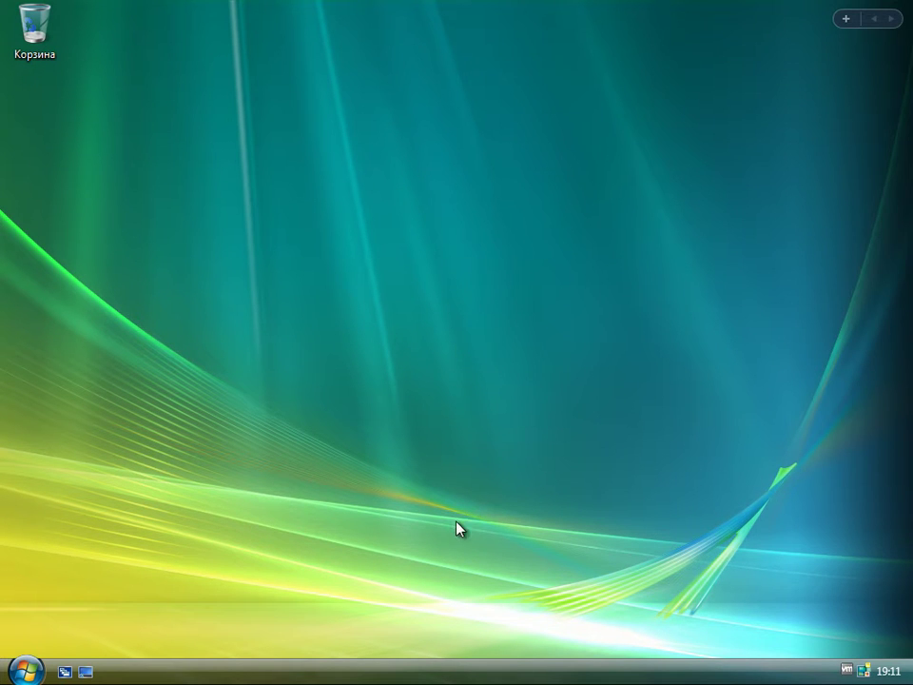
Step: Log User01 off and sign back in to the Urlik account with its password
left_click(29, 668)
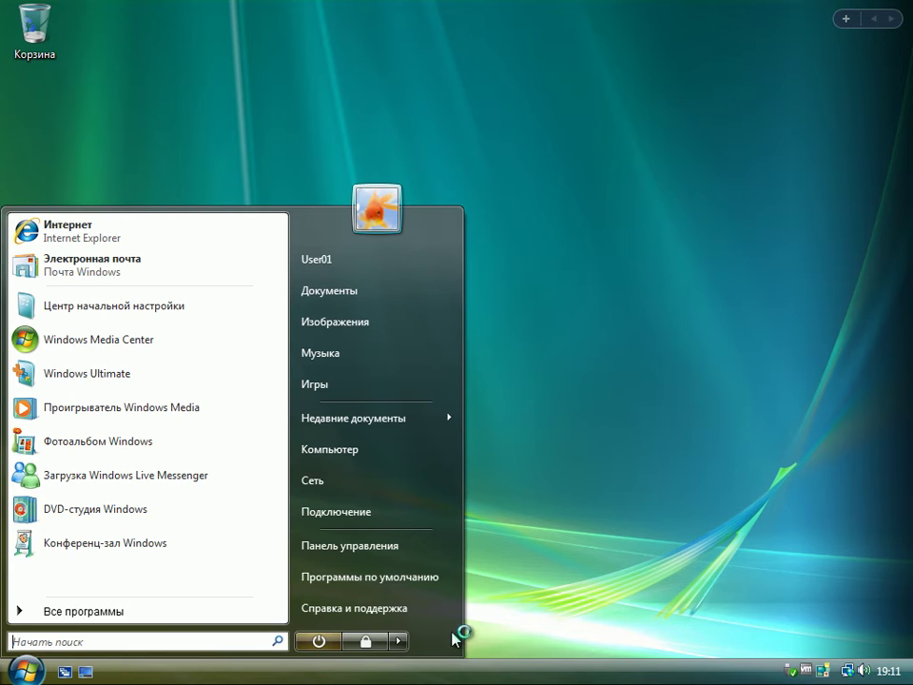
left_click(398, 640)
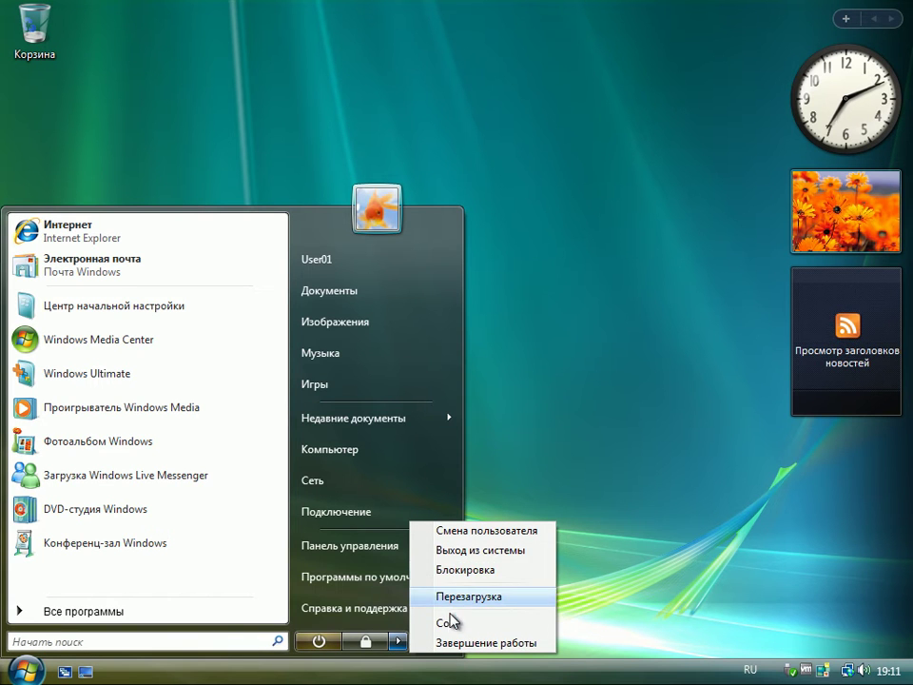
left_click(466, 549)
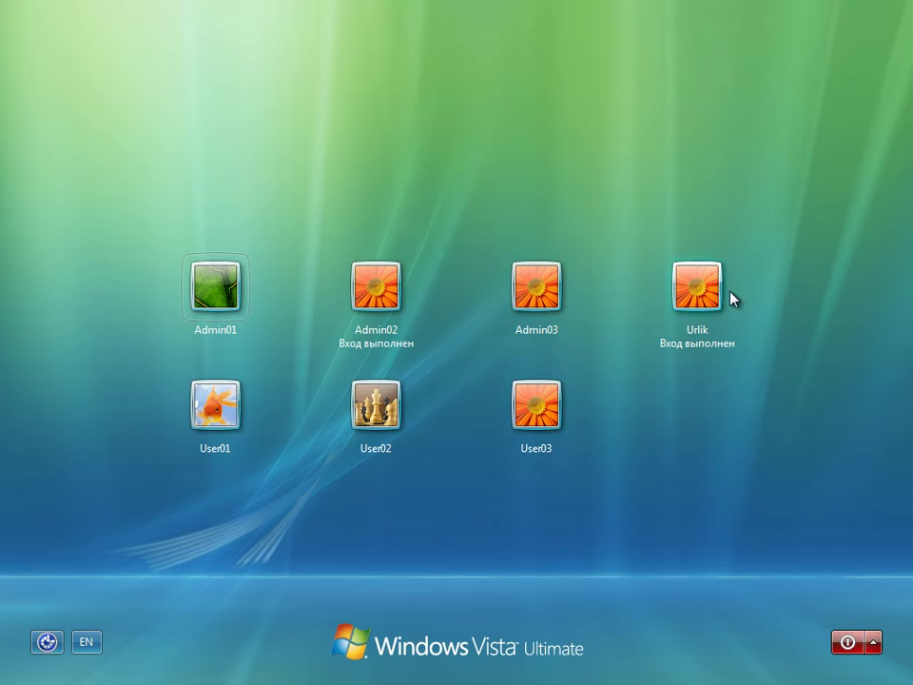
left_click(730, 298)
type("•")
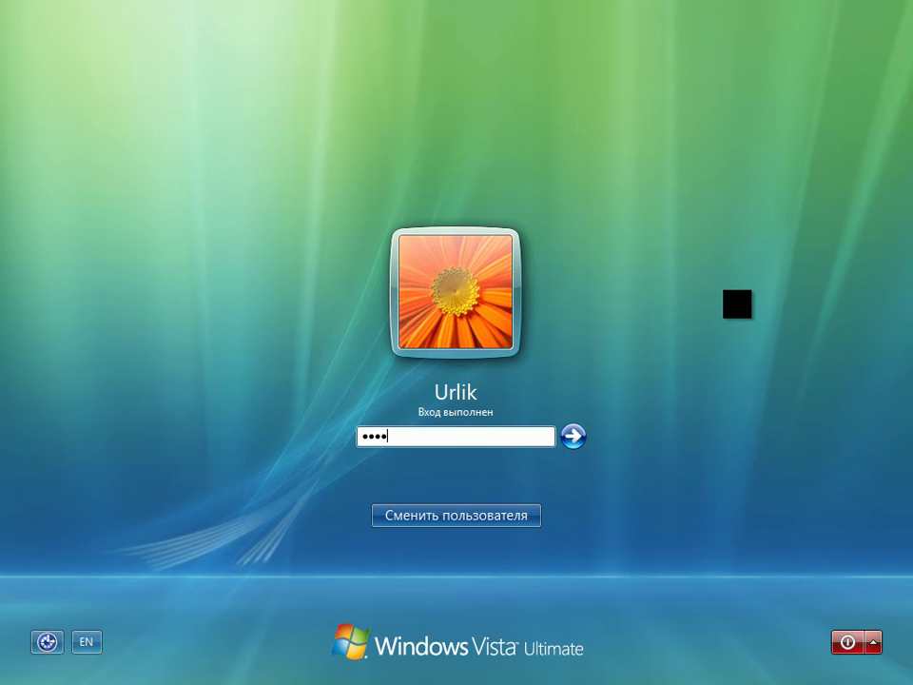
type("••••••")
key("Return")
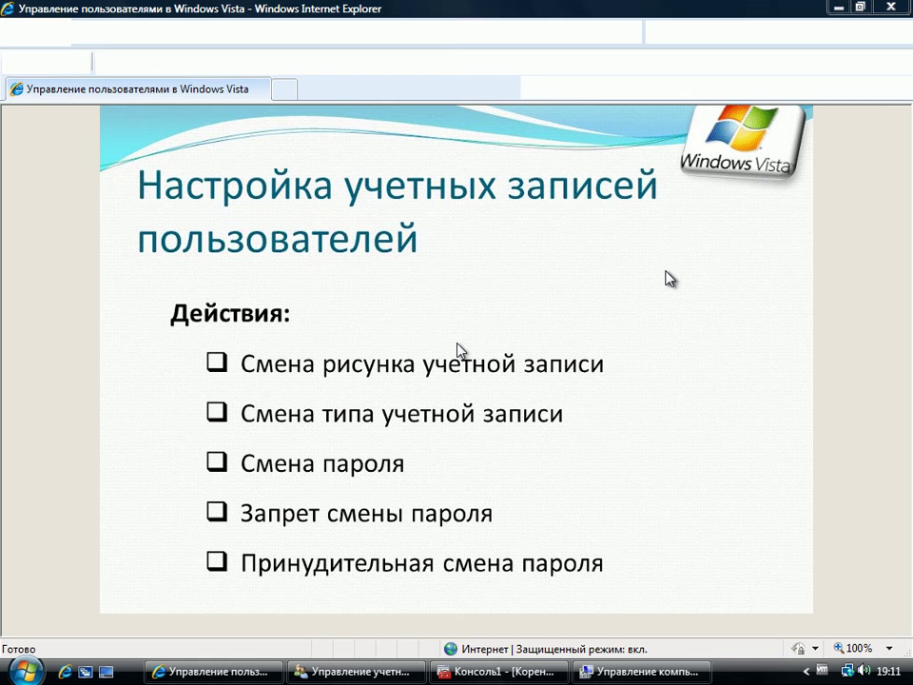
Step: Advance to the 'Включение и отключение учетных записей пользователей' slide and bring Computer Management forward
mouse_move(621, 250)
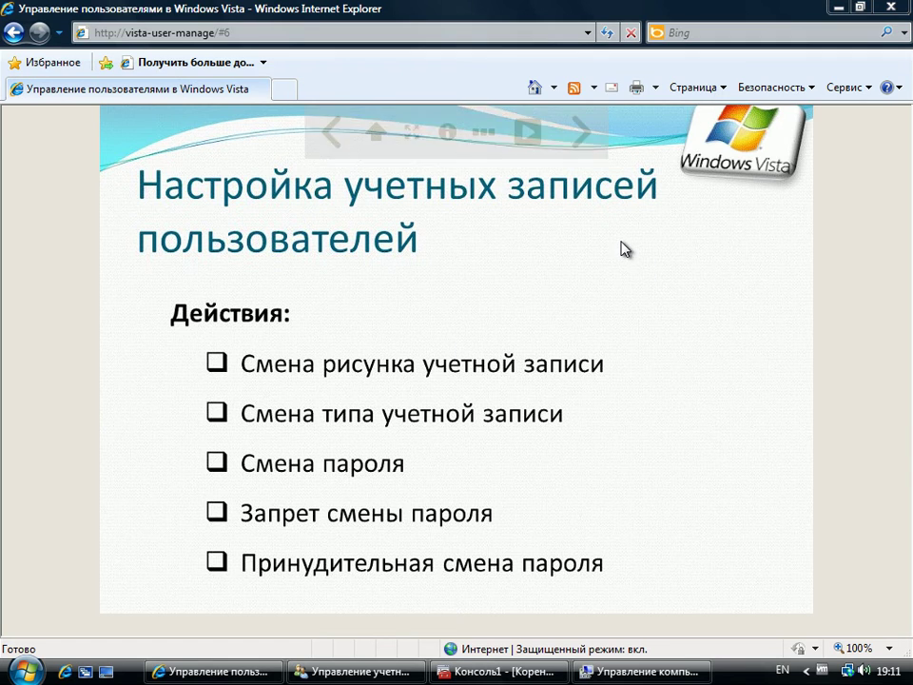
left_click(579, 141)
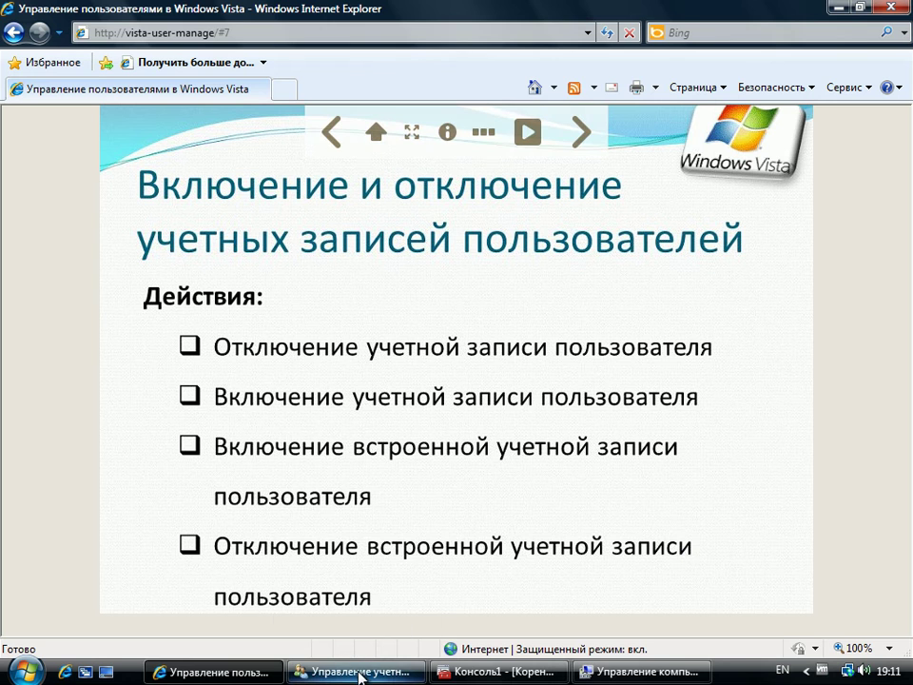
mouse_move(360, 676)
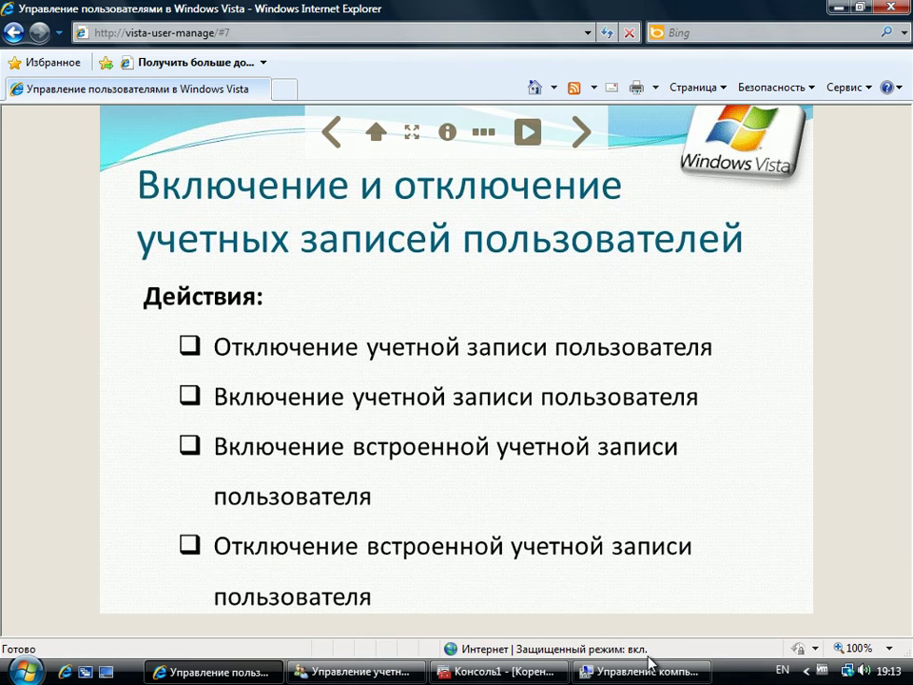
mouse_move(652, 671)
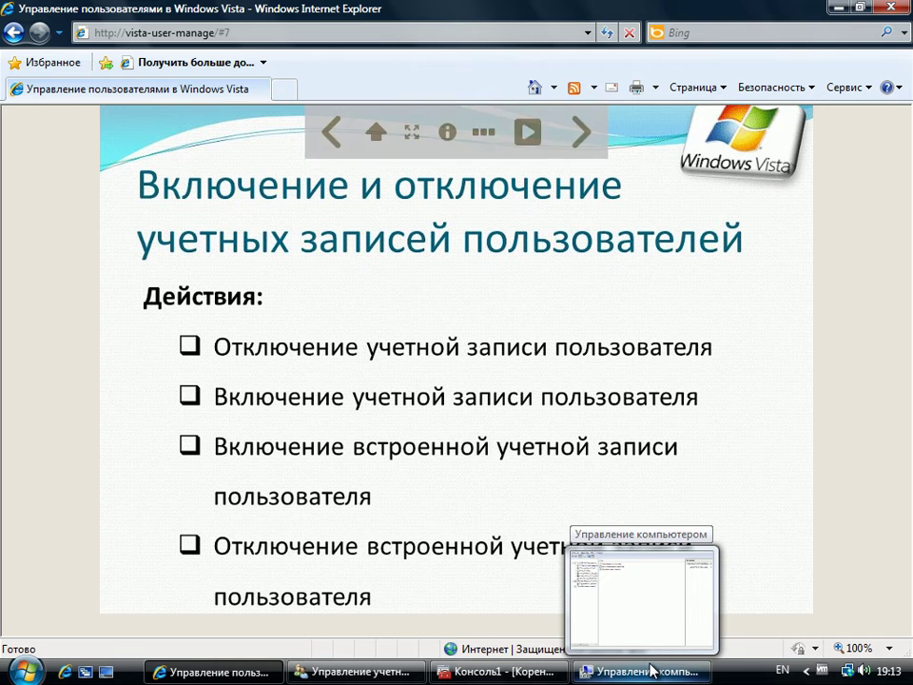
left_click(652, 671)
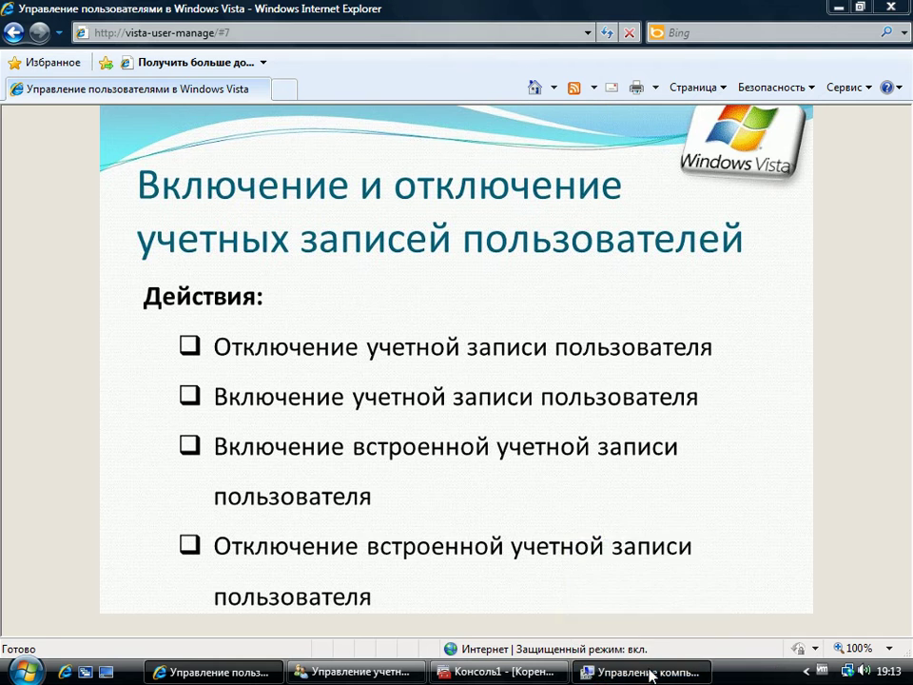
Step: Disable the User01 account by ticking Отключить учетную запись in its Properties under Local Users and Groups
left_click(107, 180)
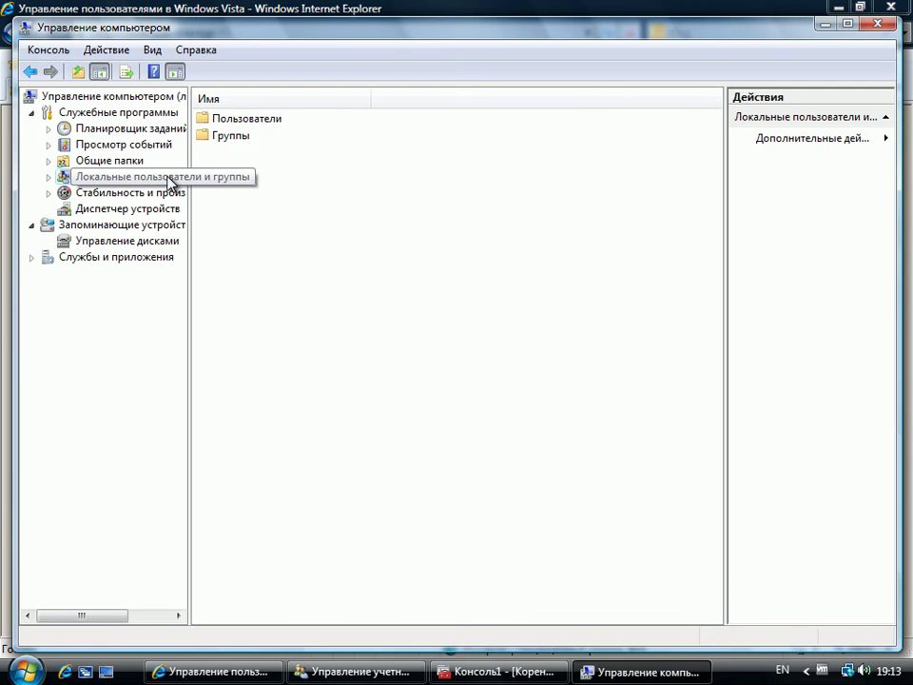
double_click(246, 120)
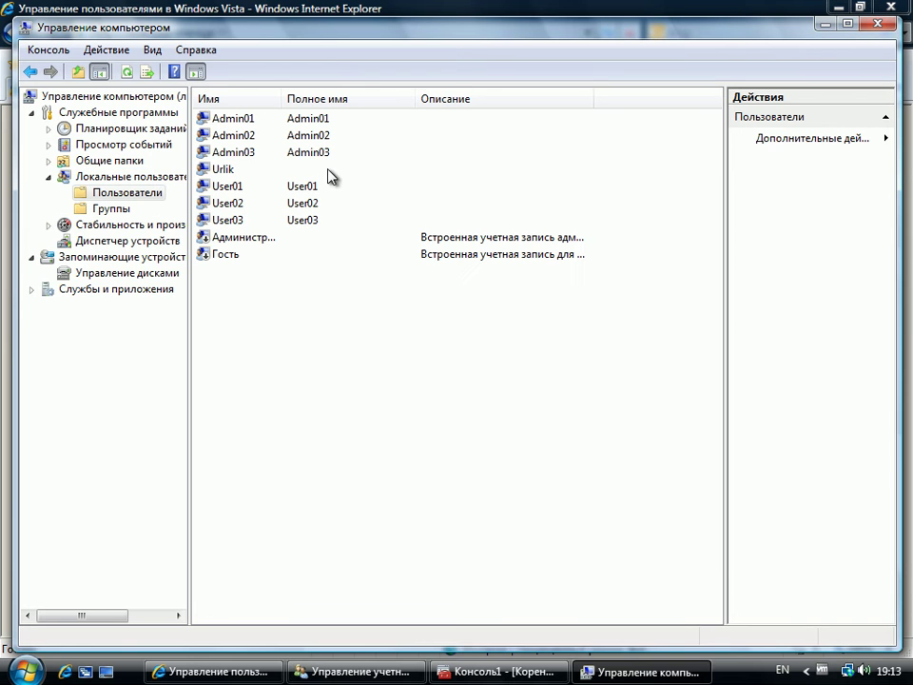
left_click(234, 189)
right_click(232, 188)
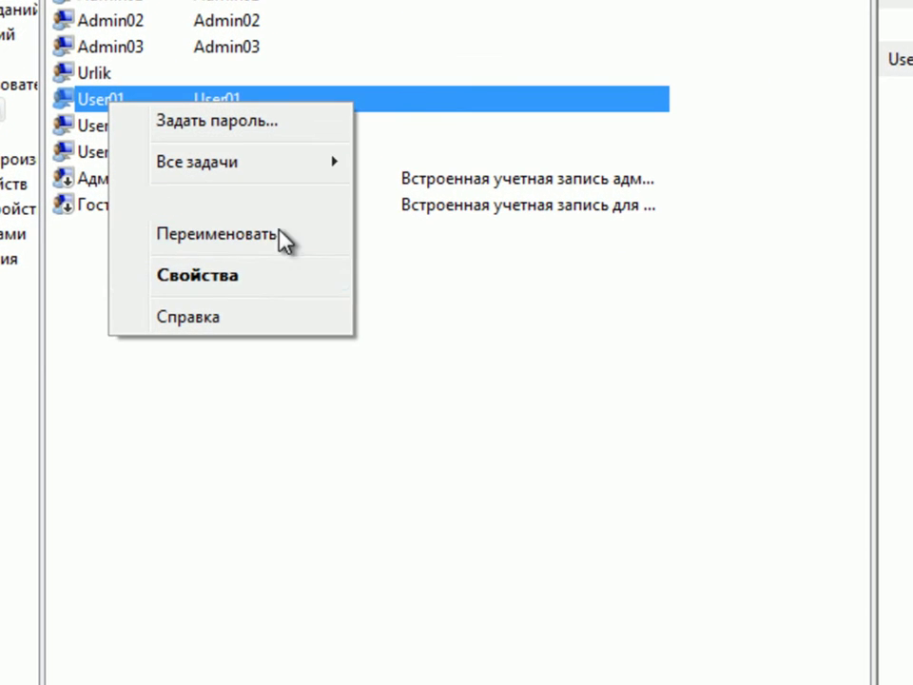
left_click(255, 273)
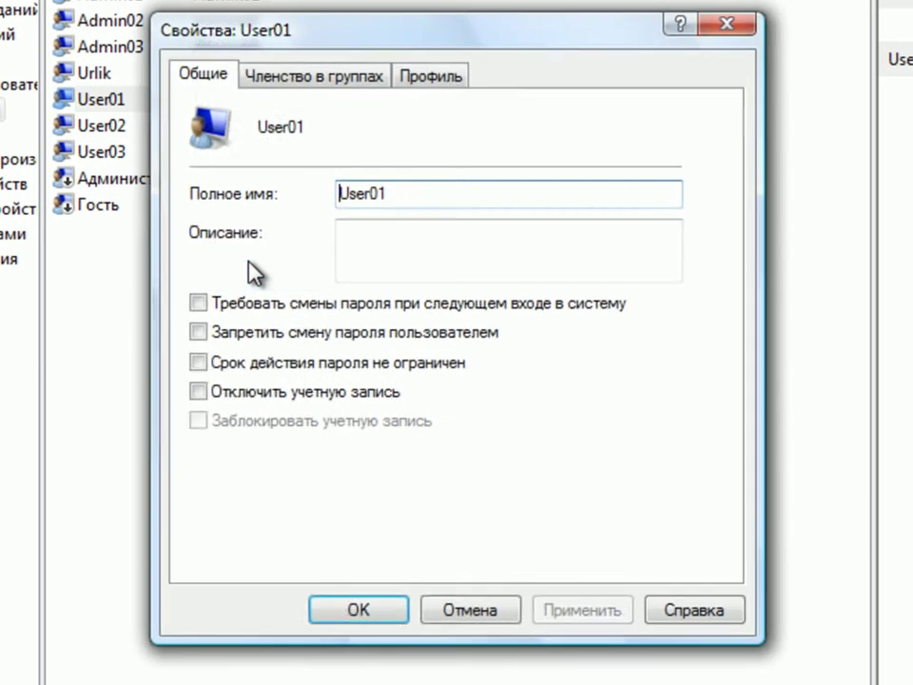
left_click(198, 390)
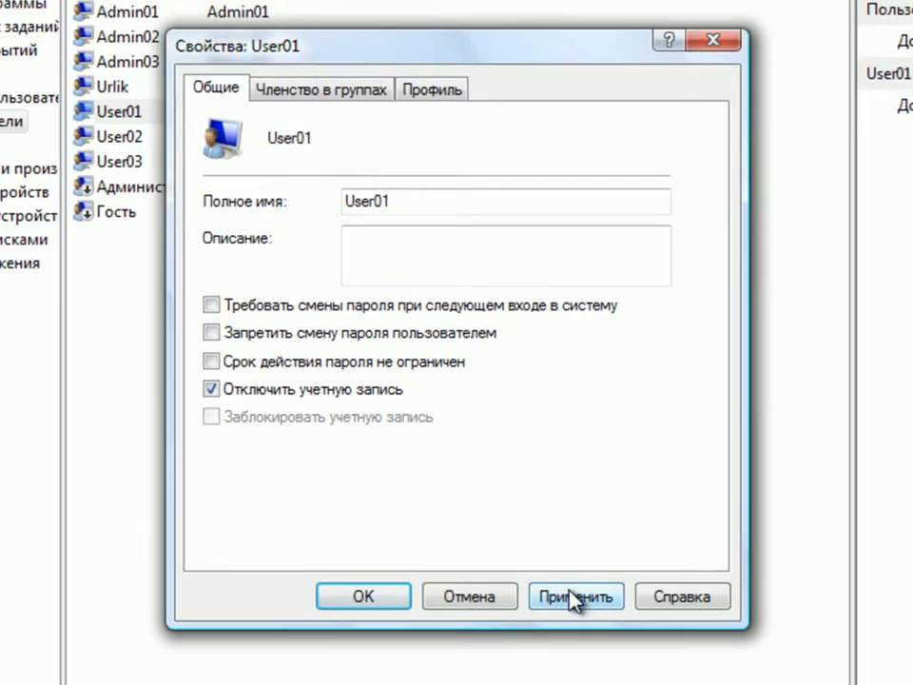
left_click(571, 597)
left_click(363, 596)
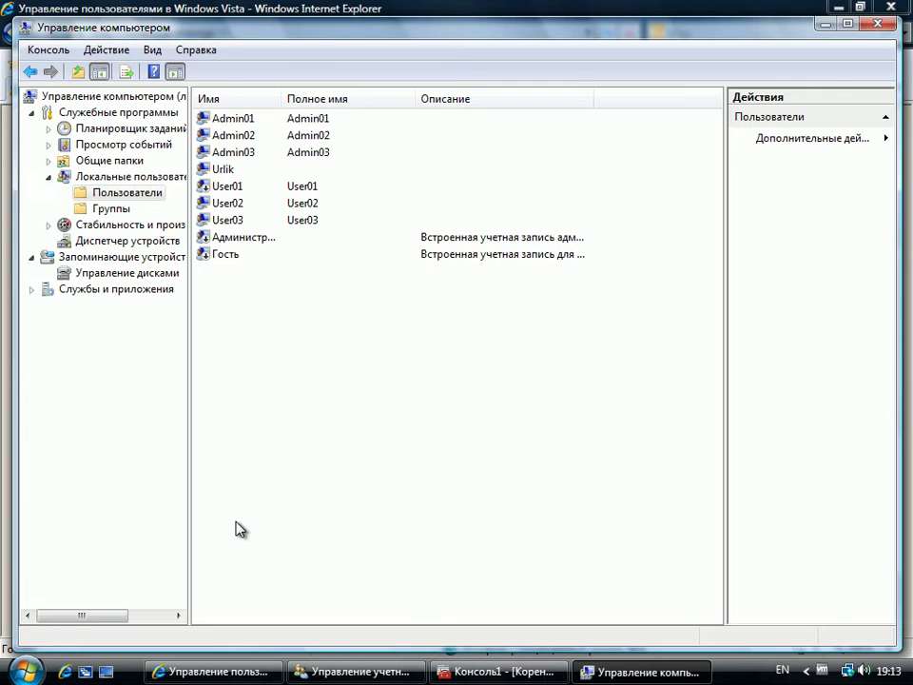
Step: Switch to another user session from the Start menu's power options
left_click(26, 668)
left_click(400, 642)
left_click(487, 531)
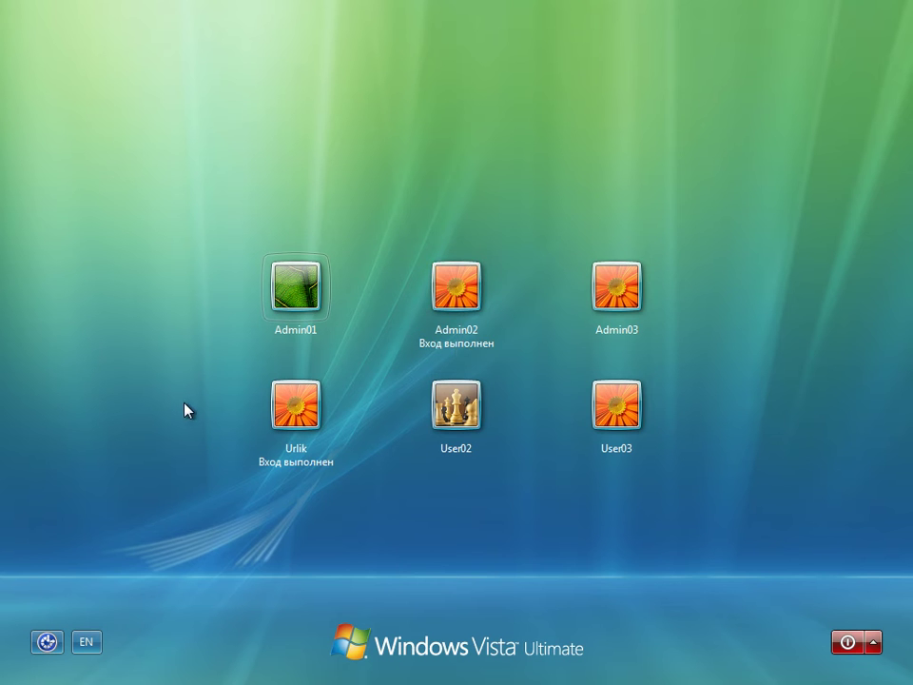
Step: Sign in as Urlik, re-entering the account password after the wrong-password error
left_click(291, 418)
type("****")
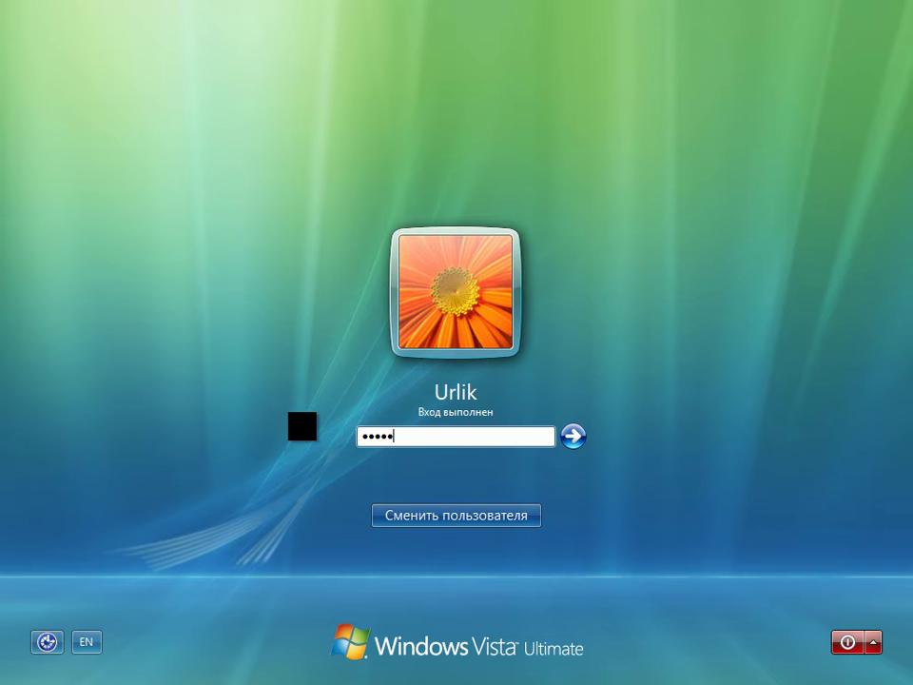
type("**")
key("Return")
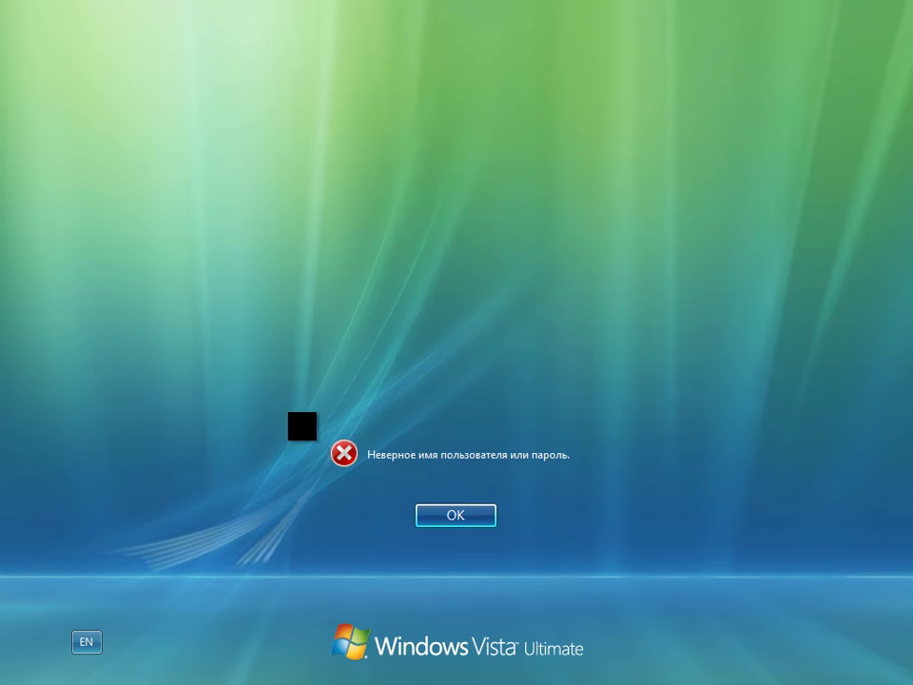
key("Return")
type("**")
key("BackSpace")
key("BackSpace")
type("*")
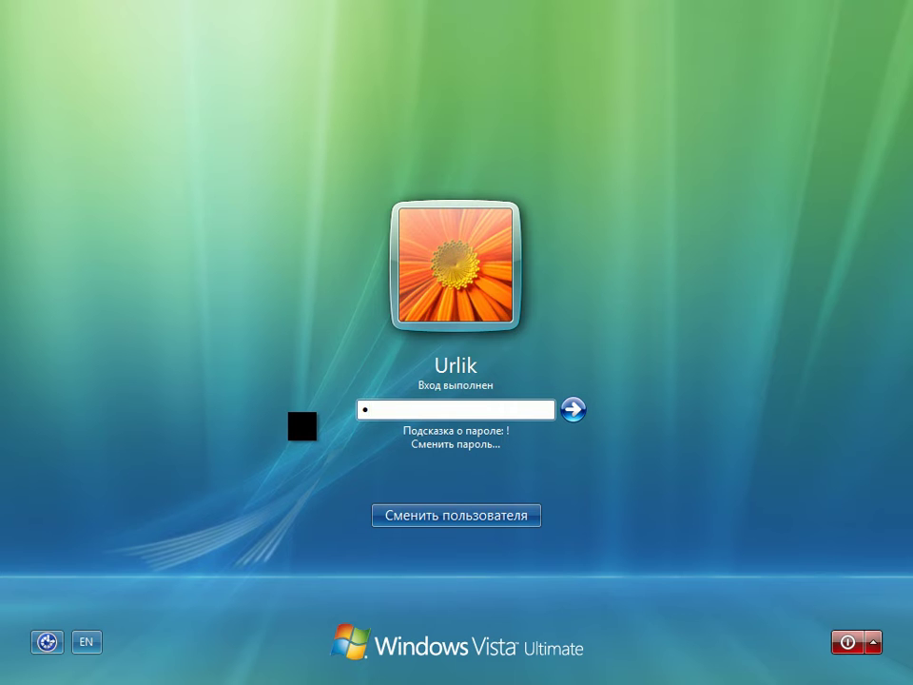
type("*****")
key("Return")
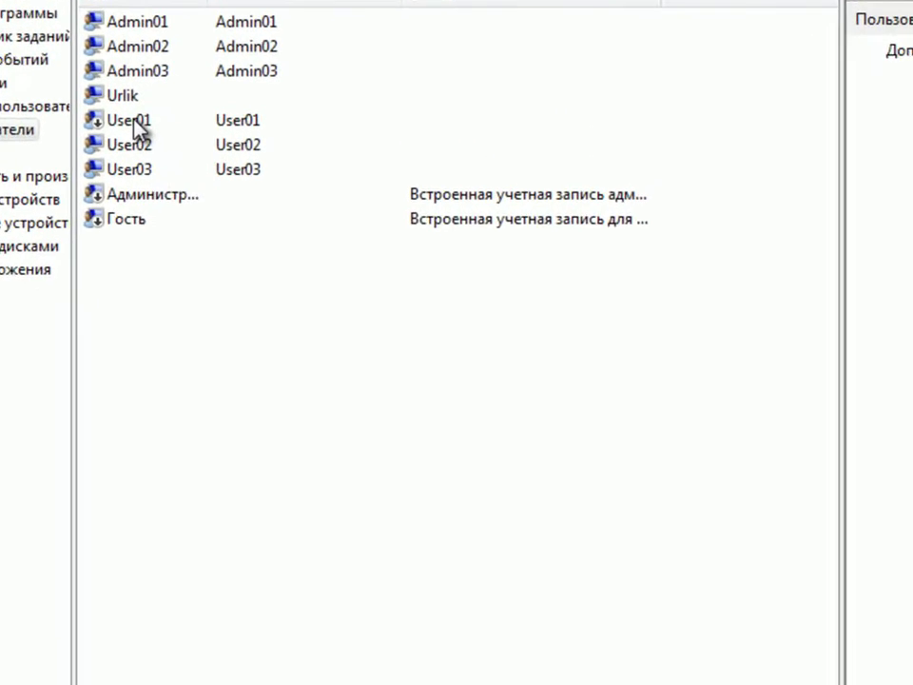
Step: Re-enable User01 by unticking Отключить учетную запись in its Properties
double_click(233, 191)
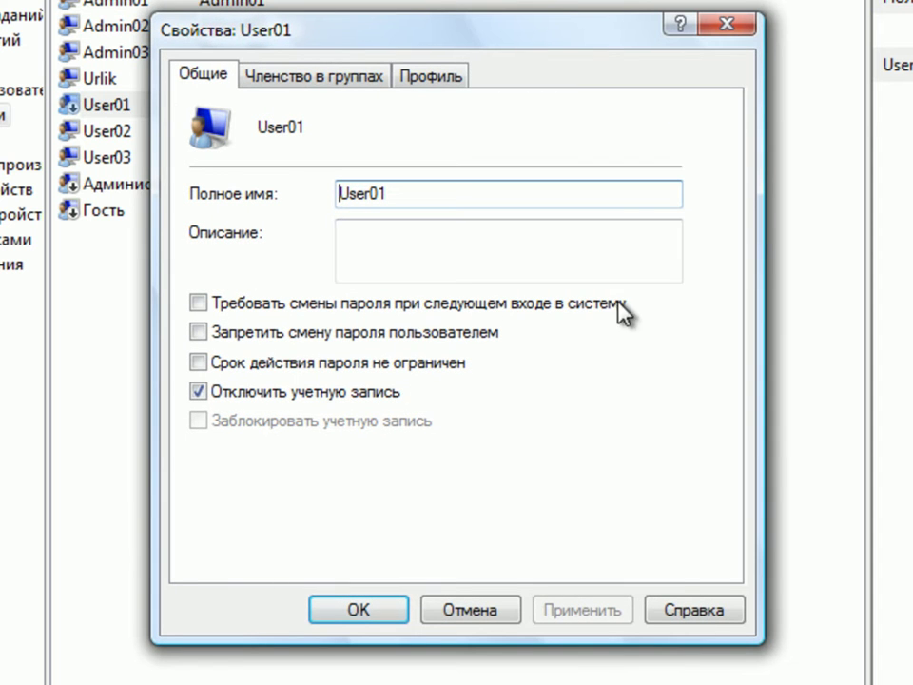
left_click(198, 391)
left_click(590, 619)
left_click(351, 609)
Step: Log off the session and sign back in as Urlik with the account password
left_click(25, 673)
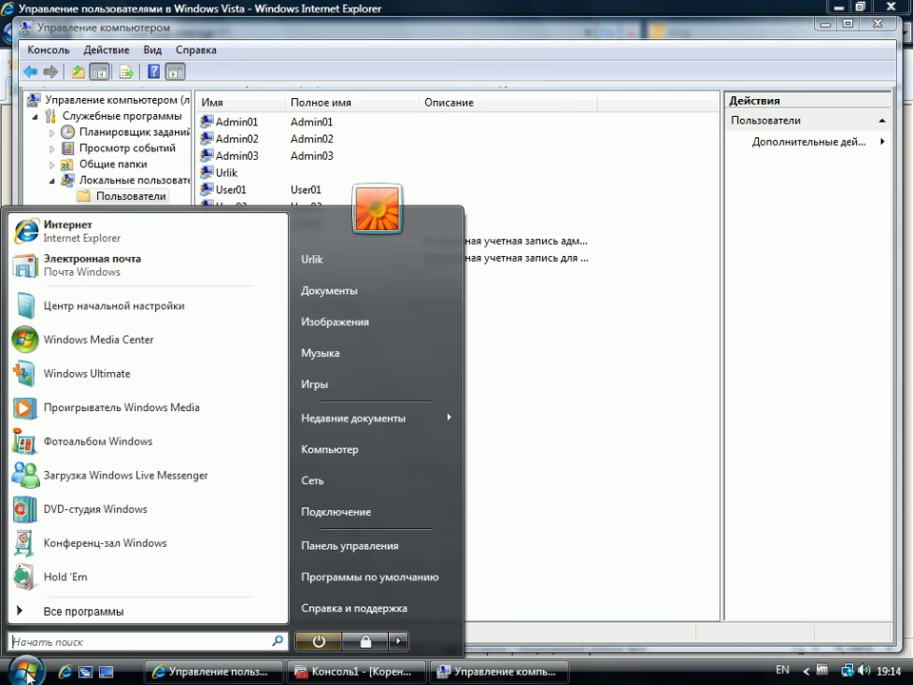
left_click(400, 640)
left_click(478, 551)
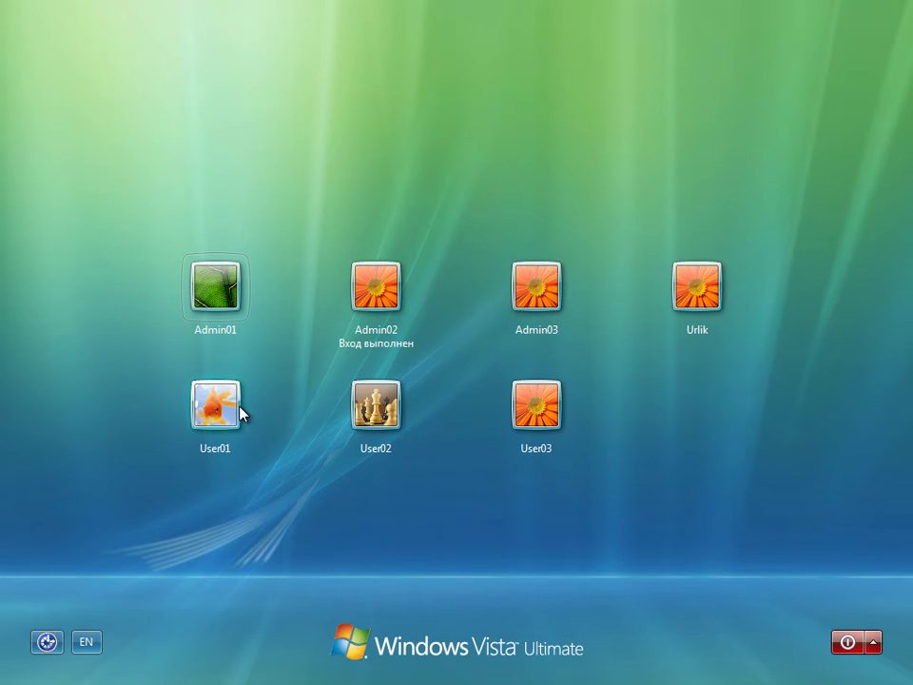
left_click(714, 304)
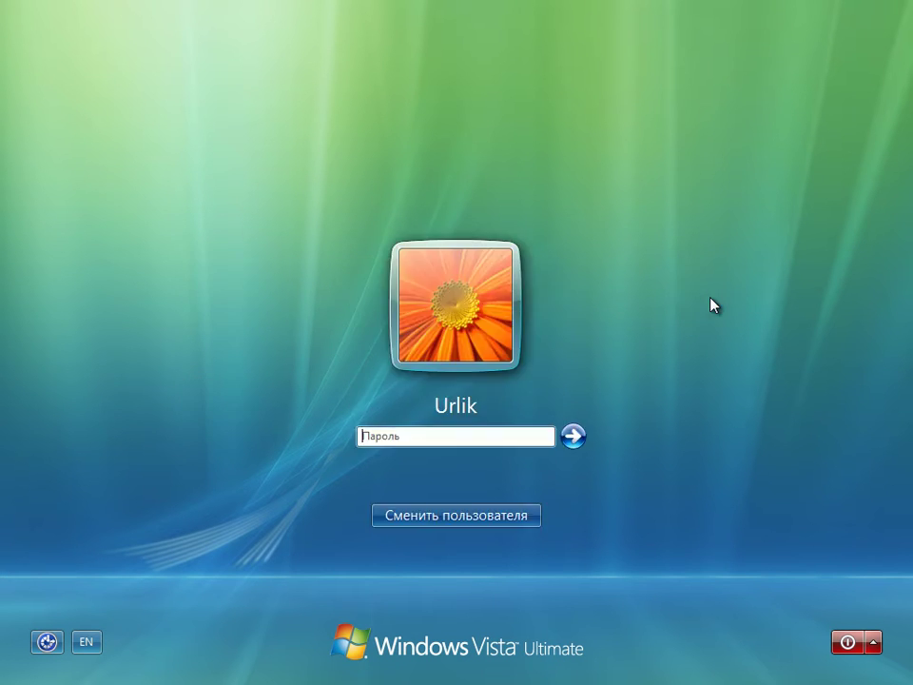
type("••••••")
key("Return")
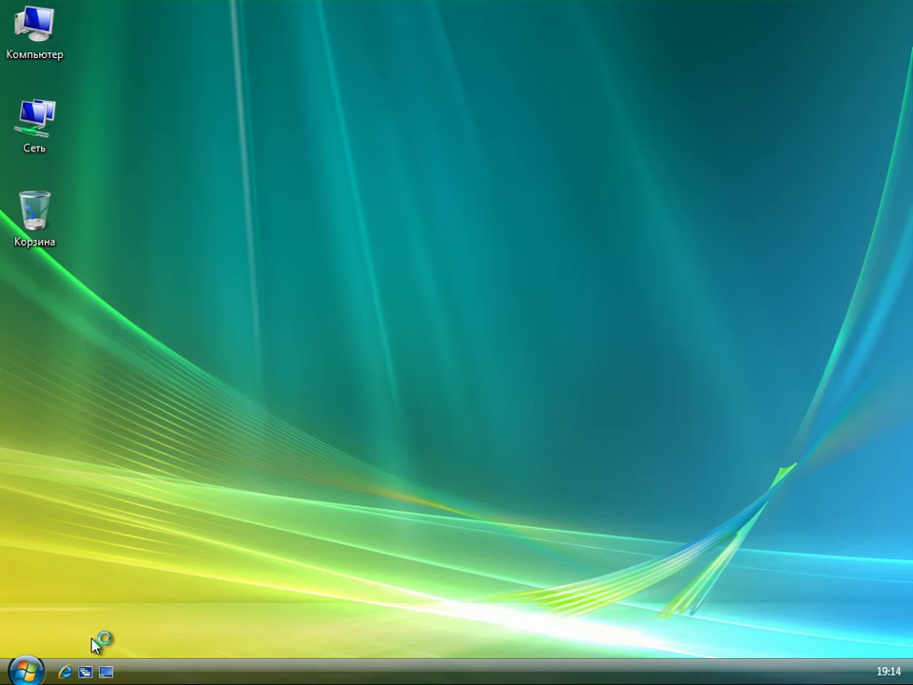
Step: Launch Internet Explorer maximized and rerun the recent search for Изменение учетной записи
left_click(65, 671)
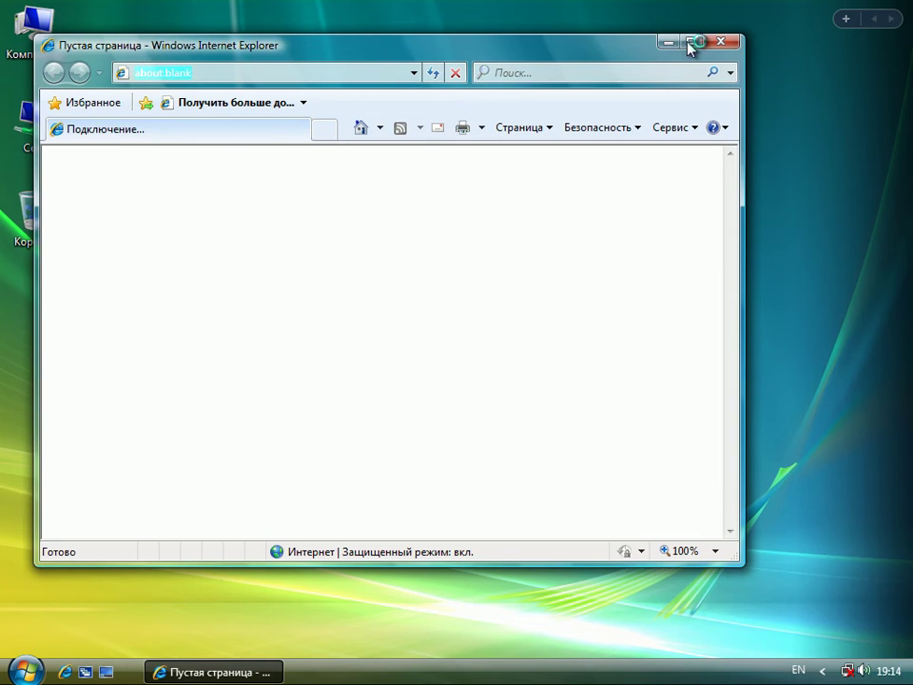
left_click(692, 42)
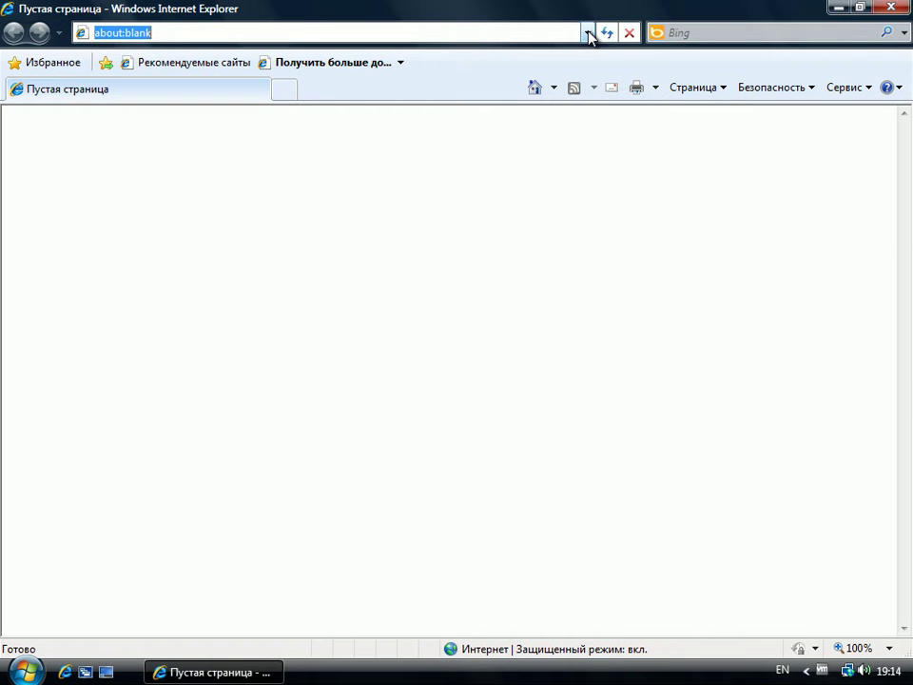
left_click(587, 34)
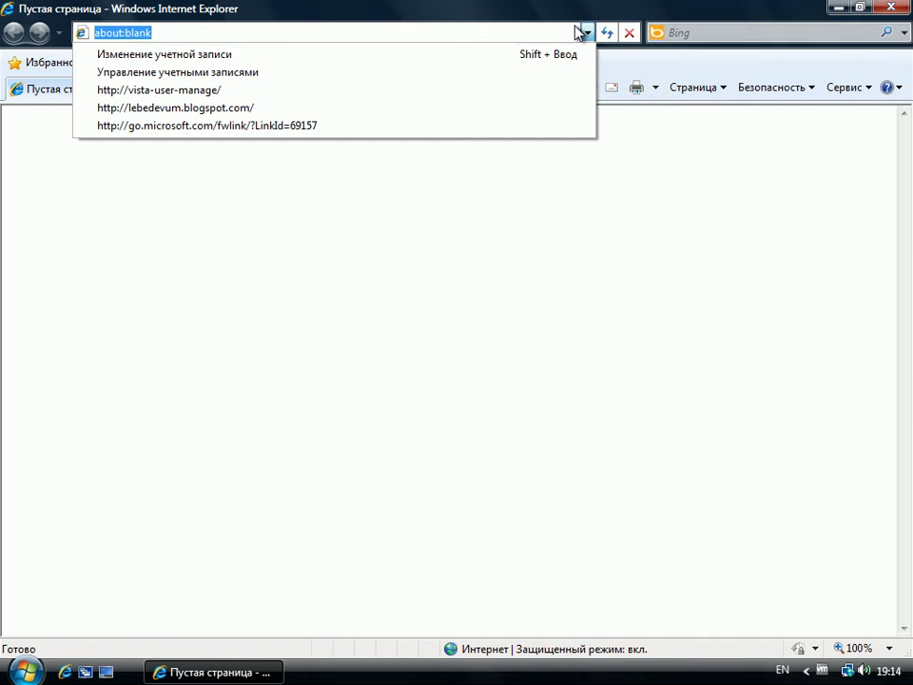
left_click(195, 57)
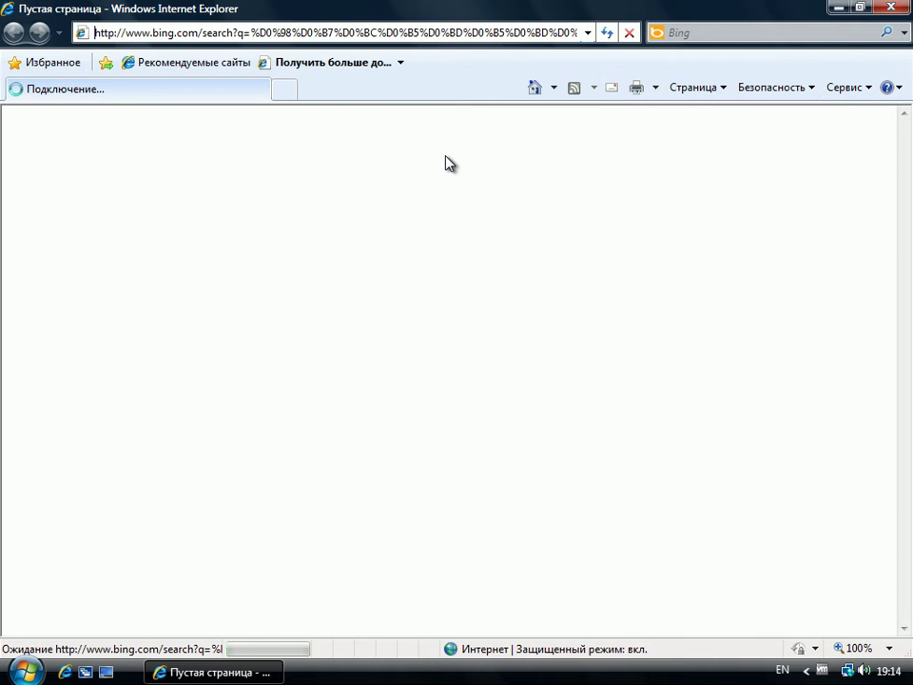
Step: Return to the vista-user-manage slideshow and open slide 7 at full size
left_click(588, 32)
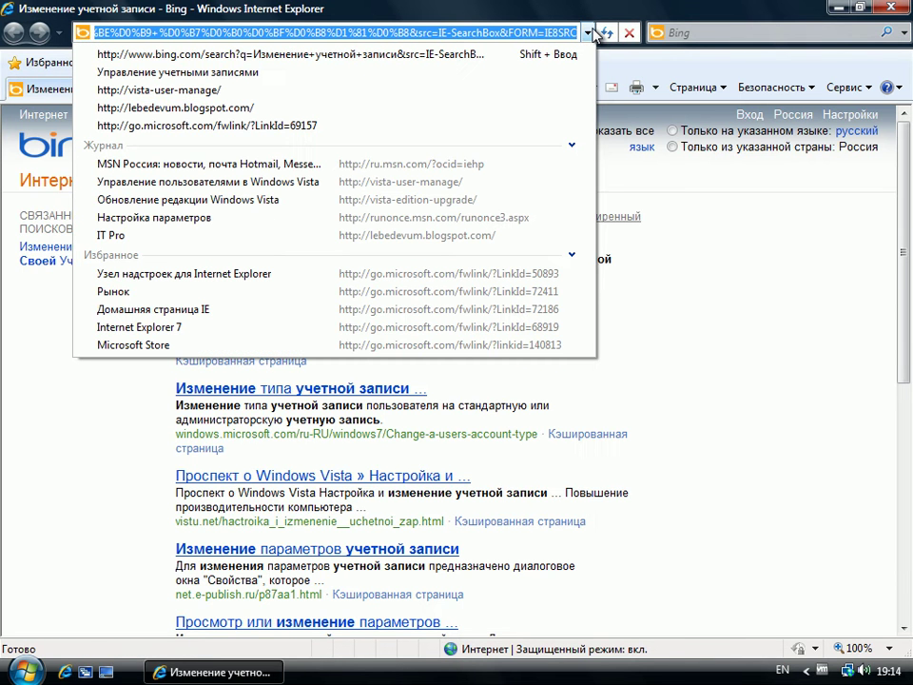
left_click(119, 89)
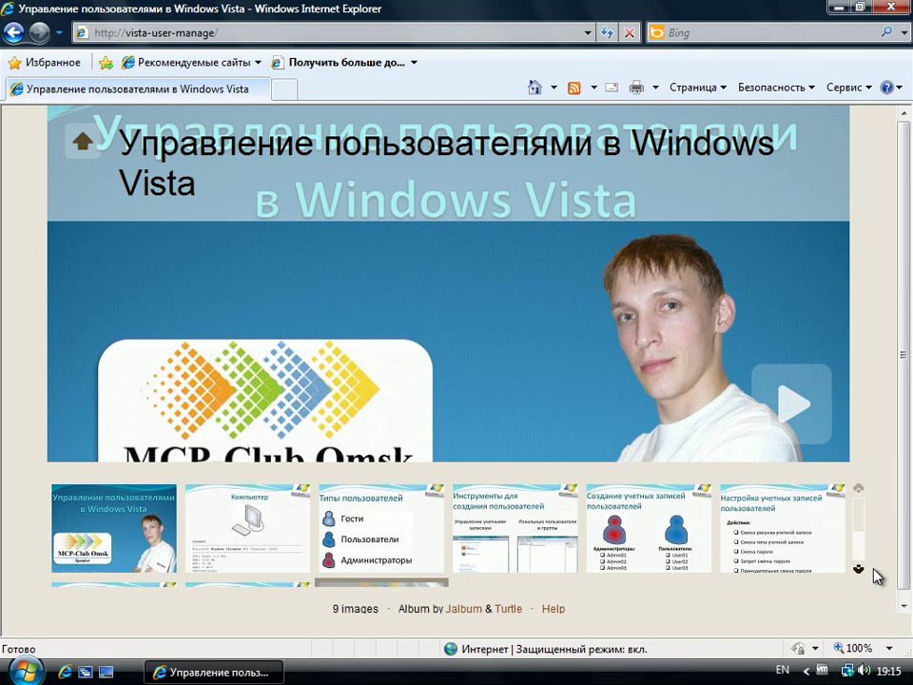
left_click(859, 570)
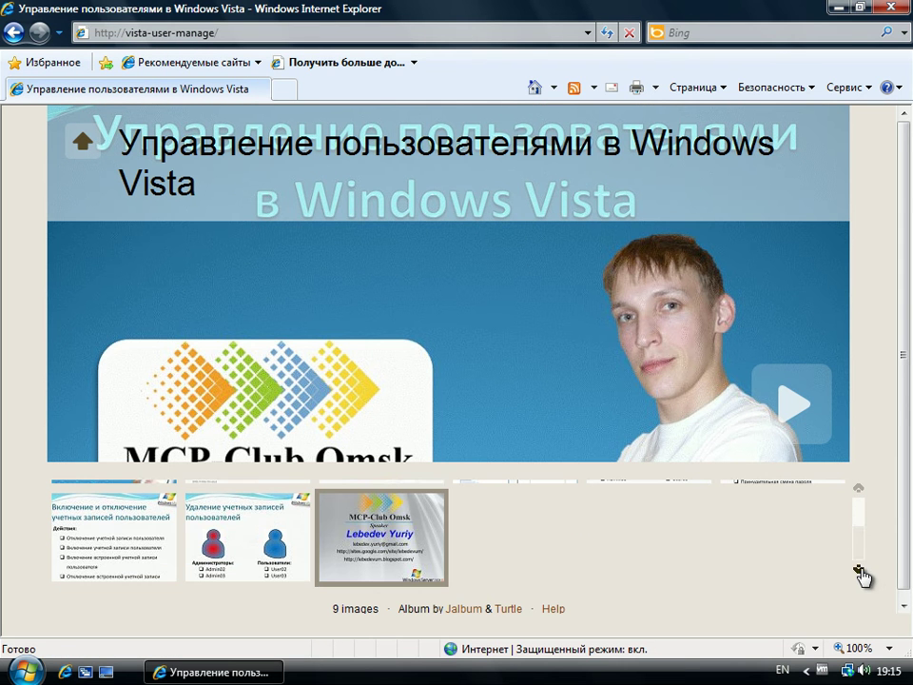
left_click(65, 538)
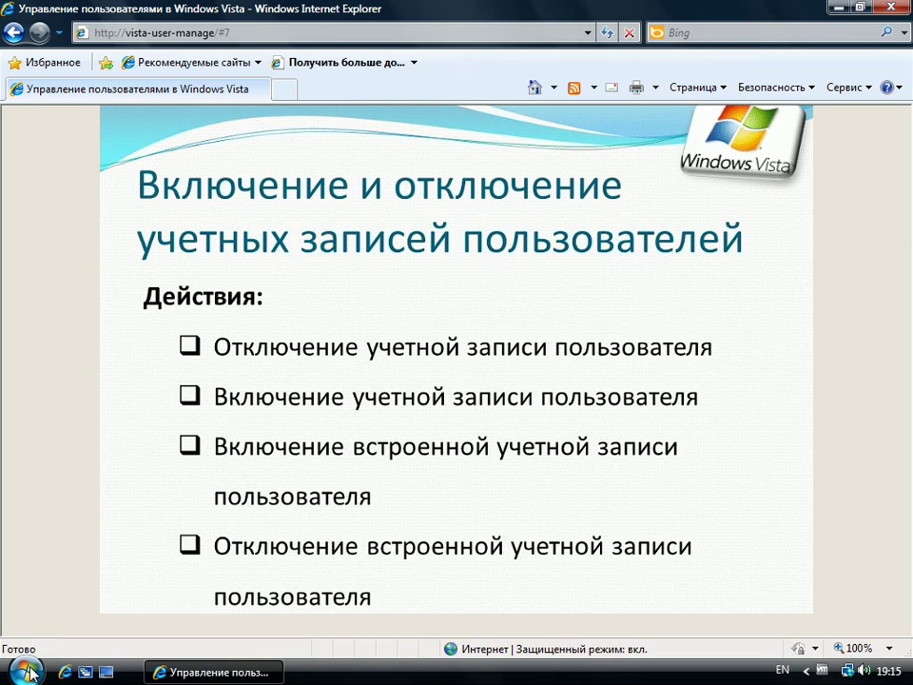
Step: Open Add or remove user accounts from the Control Panel, approving the UAC prompt
left_click(26, 671)
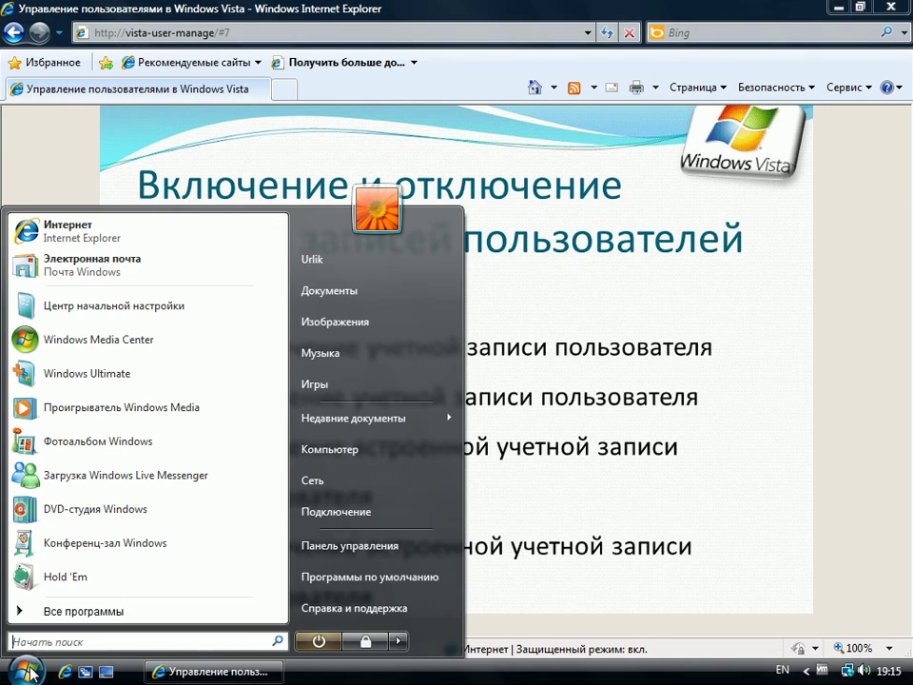
left_click(366, 547)
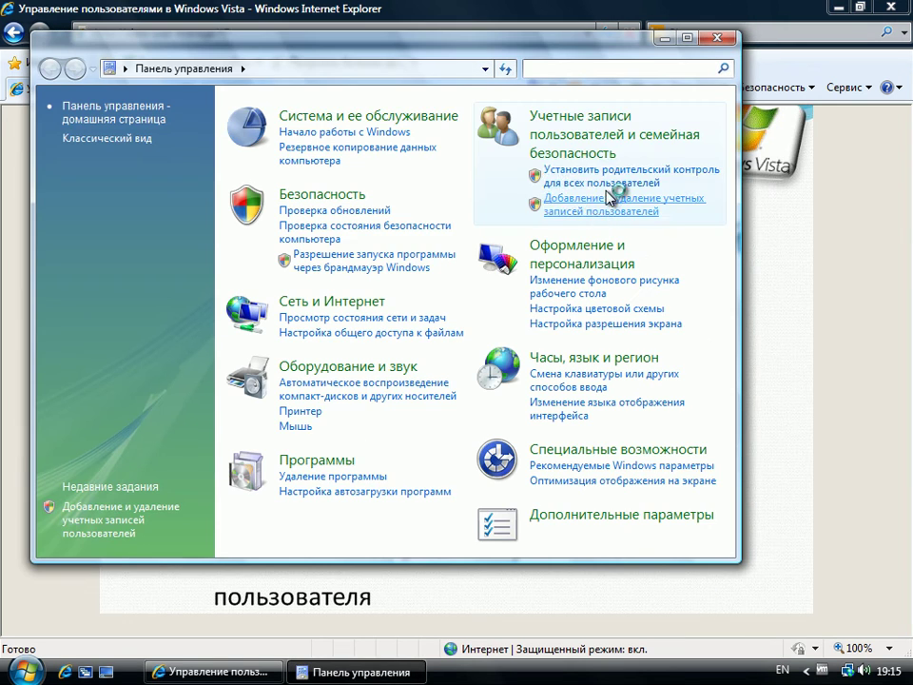
left_click(645, 127)
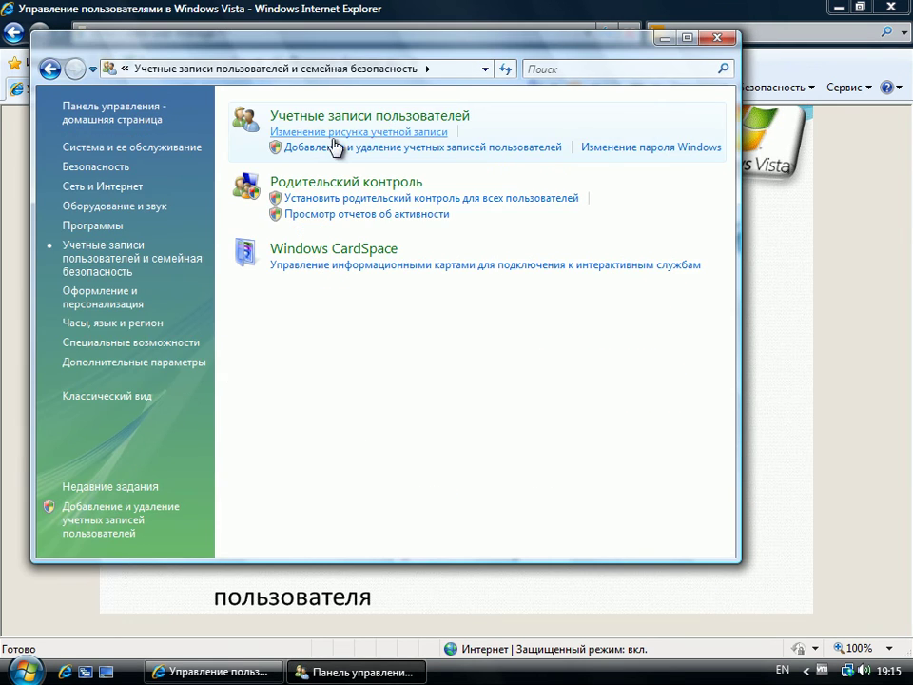
left_click(489, 149)
left_click(440, 338)
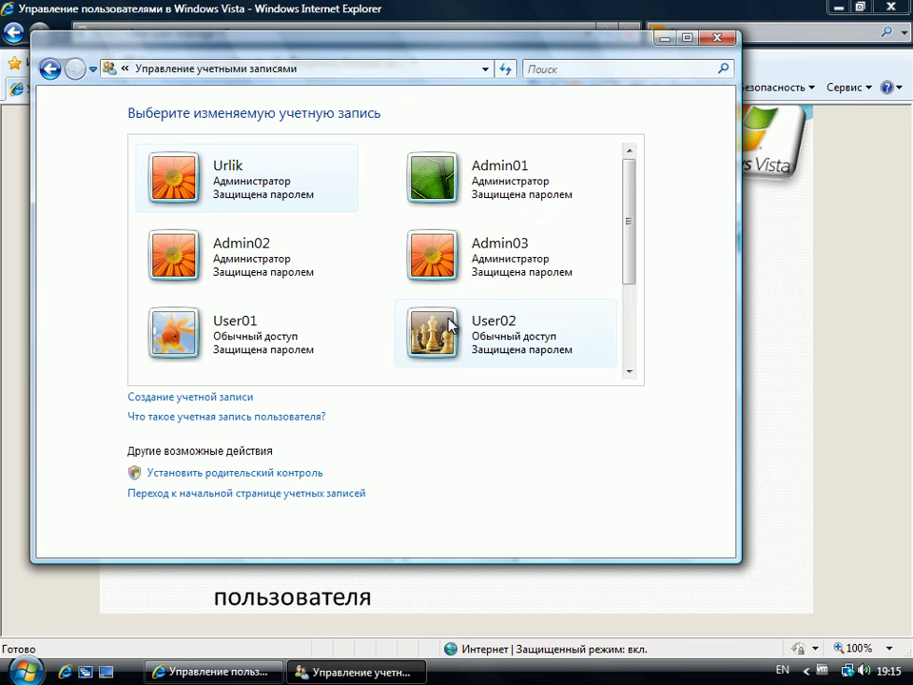
Step: Open the Гость account and cancel, leaving the guest account disabled
left_click(630, 346)
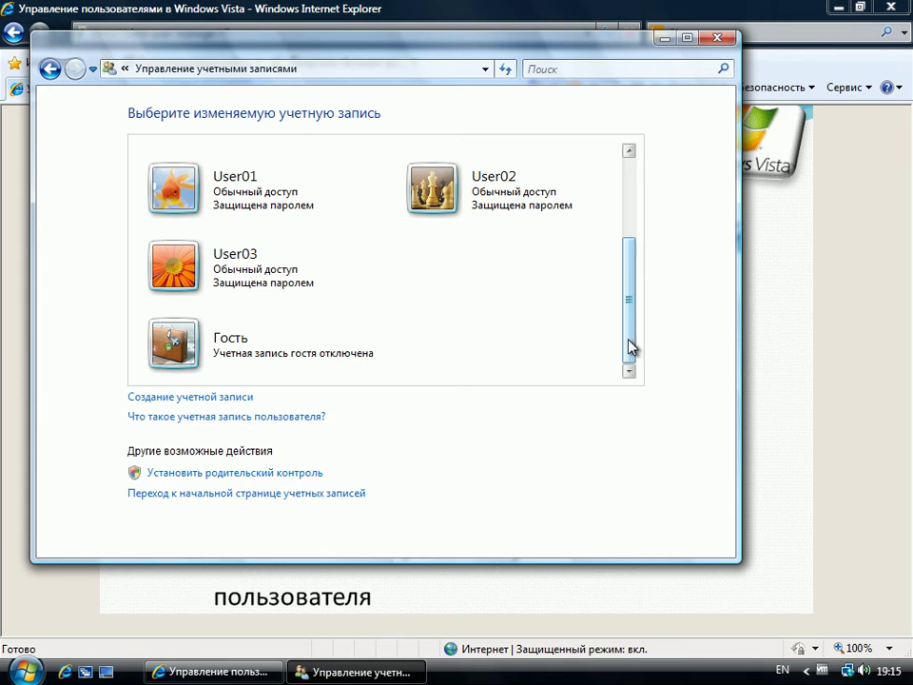
left_click(182, 340)
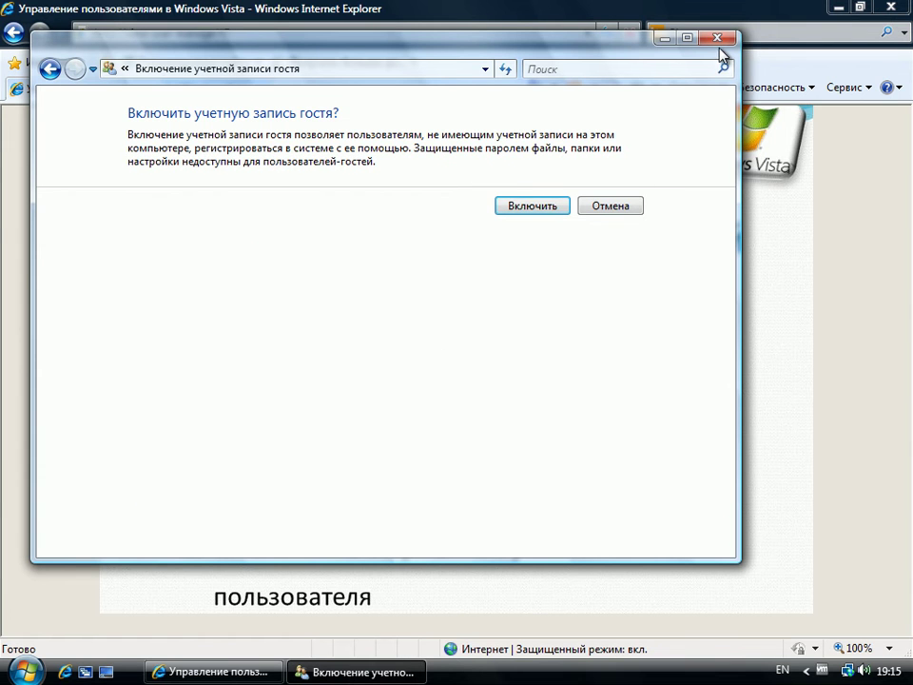
left_click(636, 205)
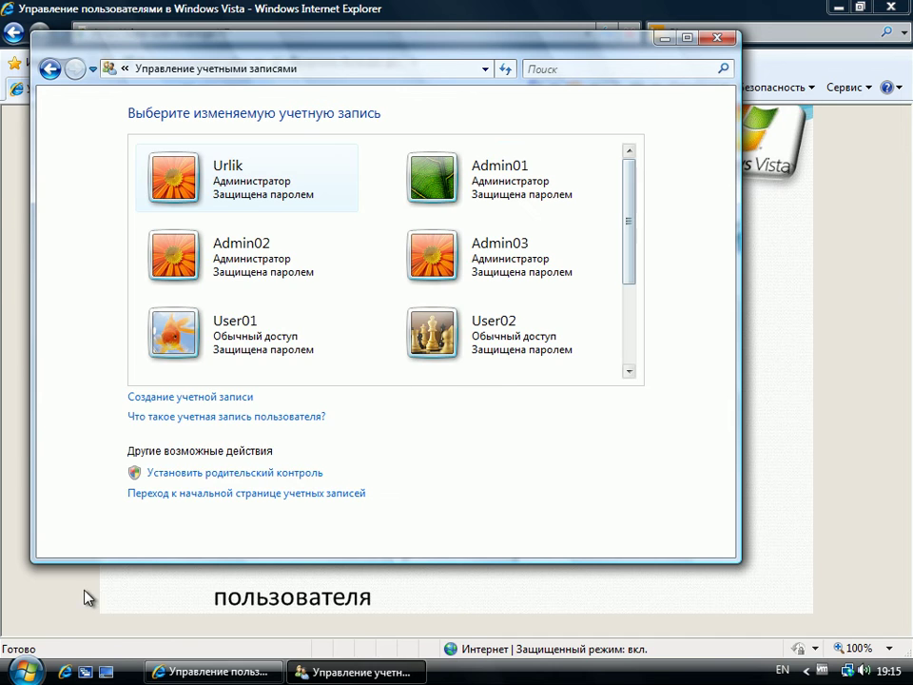
left_click(27, 671)
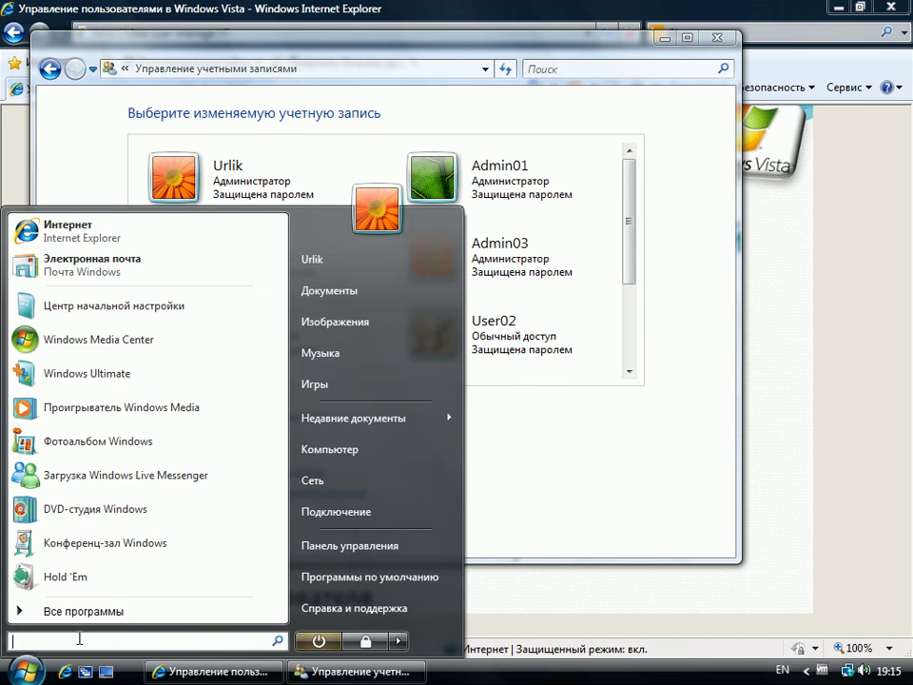
Step: Launch mmc and add the Local Users and Groups snap-in for the local computer
type("mmc")
key("Return")
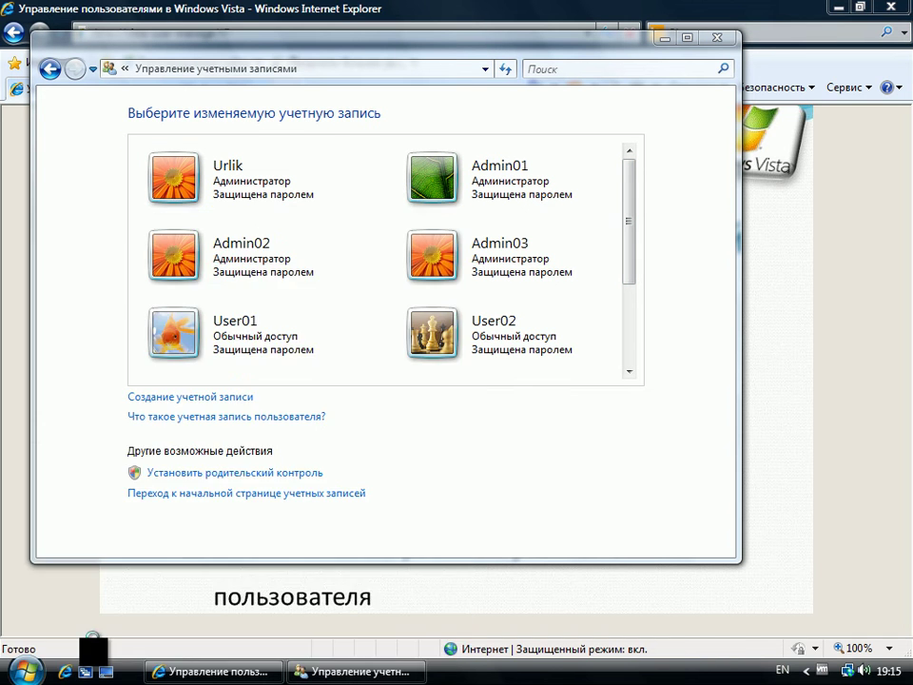
left_click(287, 447)
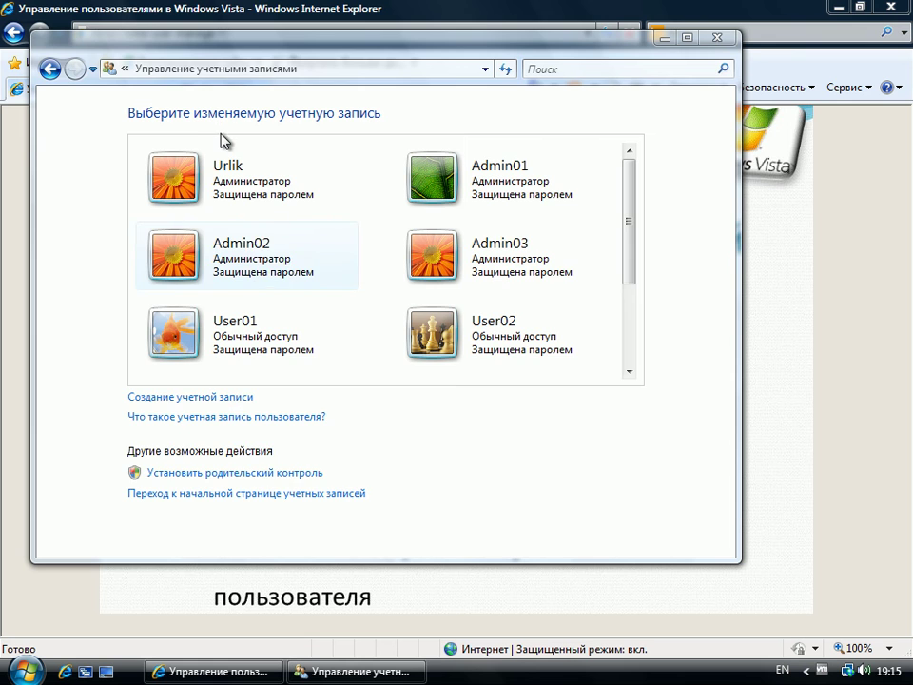
left_click(92, 75)
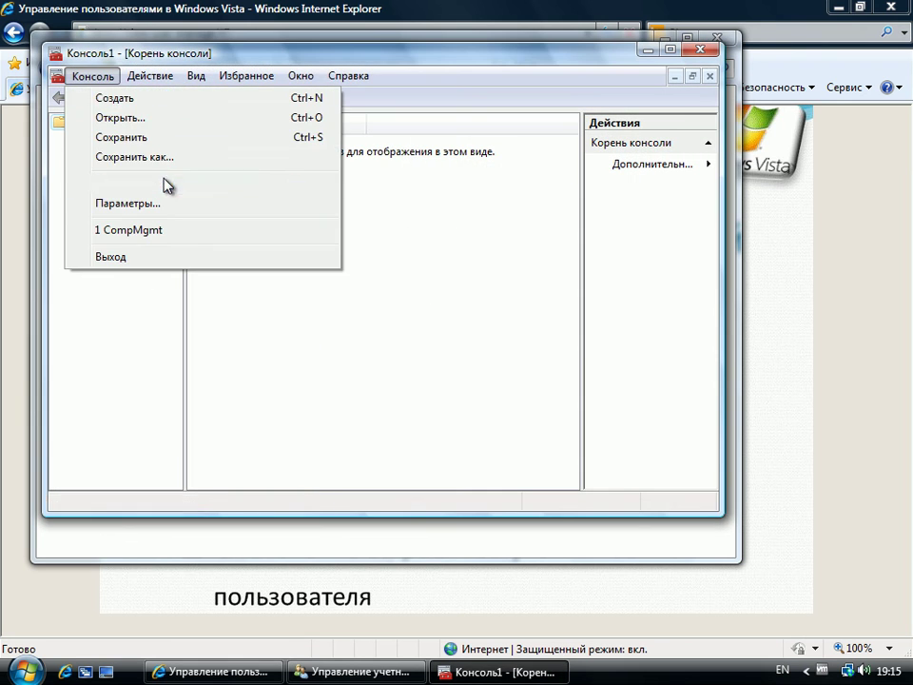
left_click(166, 182)
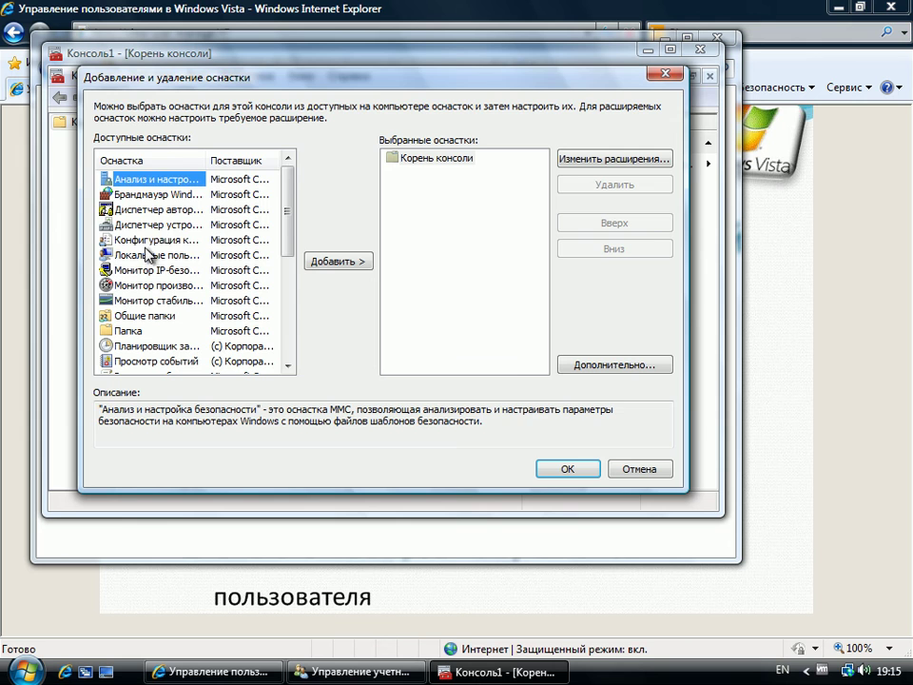
left_click(176, 255)
left_click(366, 261)
left_click(447, 369)
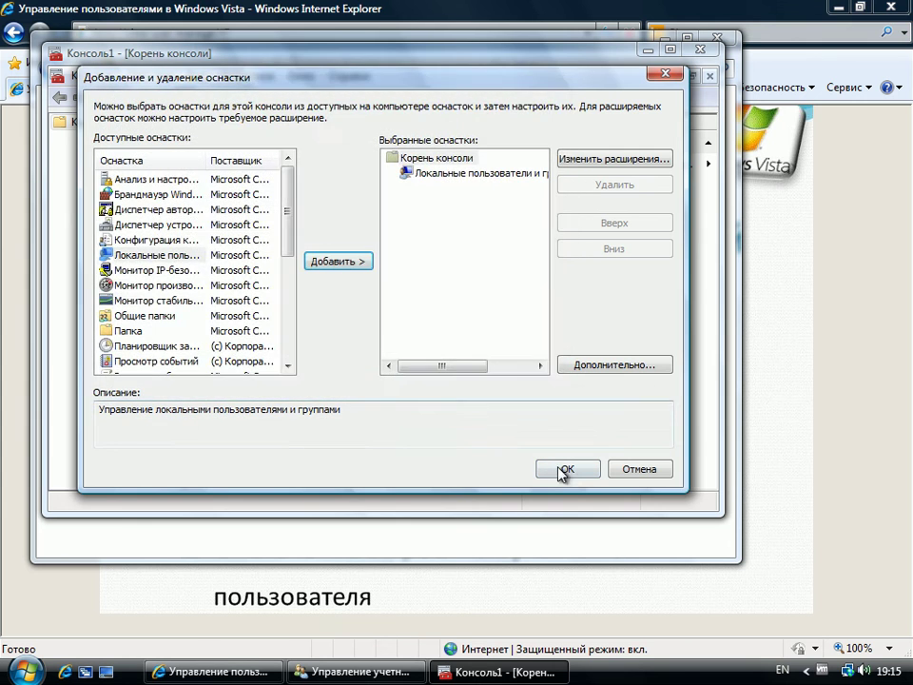
left_click(565, 468)
Step: Open the Пользователи folder and the built-in Администратор account's properties
double_click(285, 148)
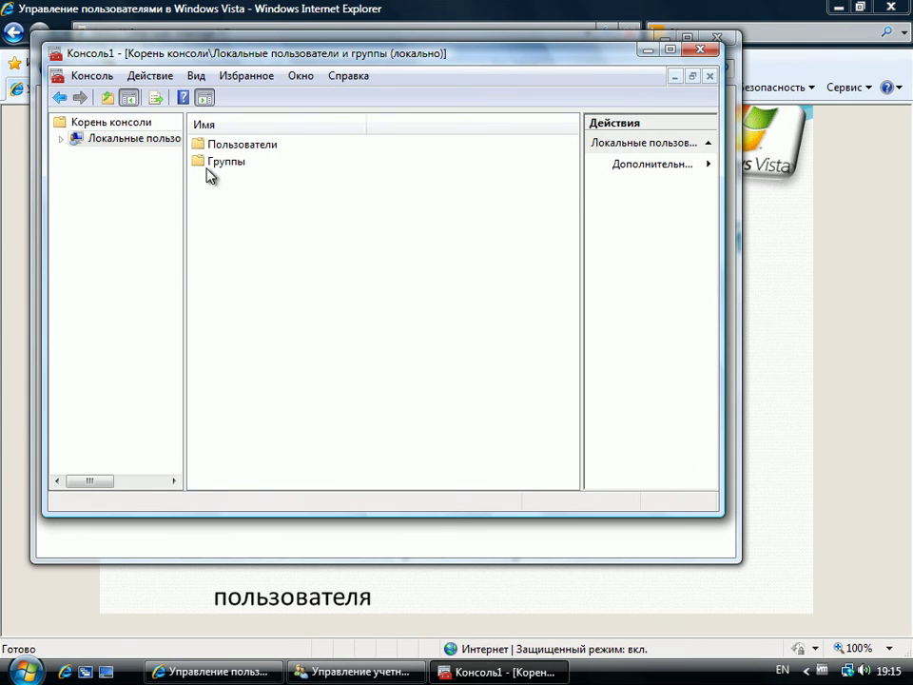
double_click(234, 146)
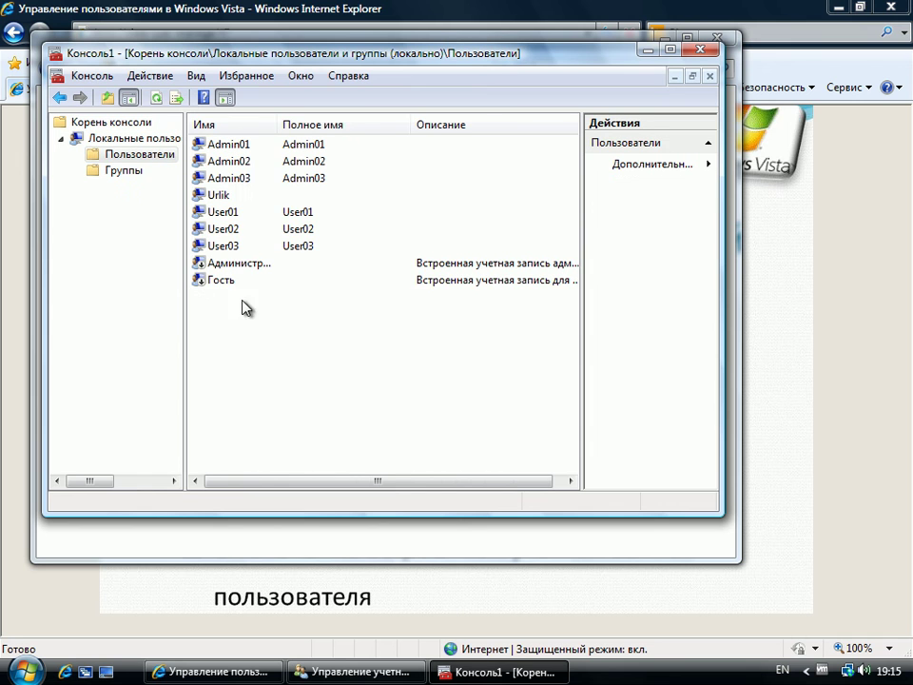
left_click(217, 282)
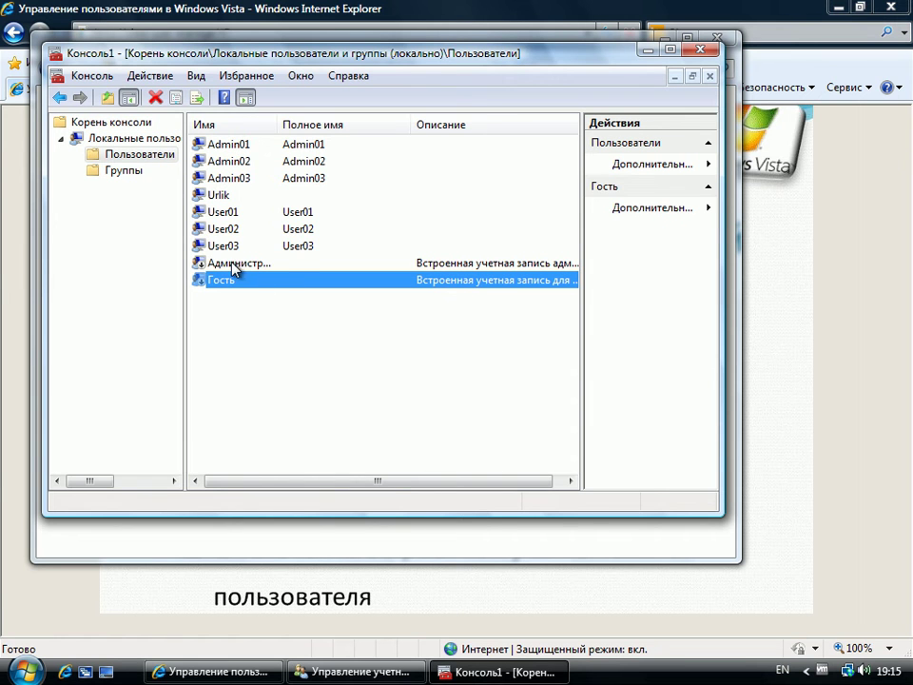
left_click(233, 267)
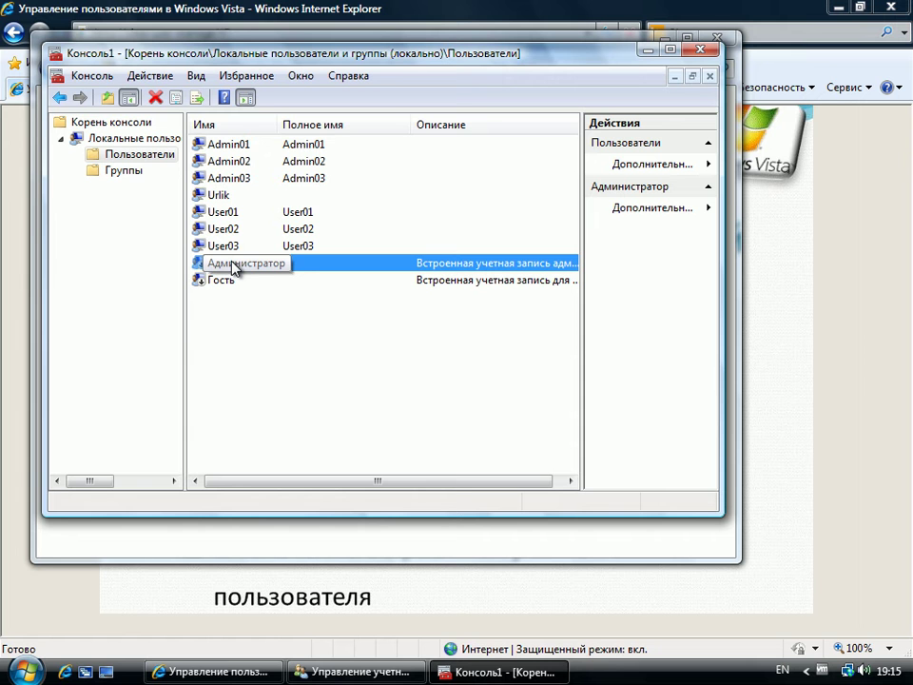
double_click(229, 268)
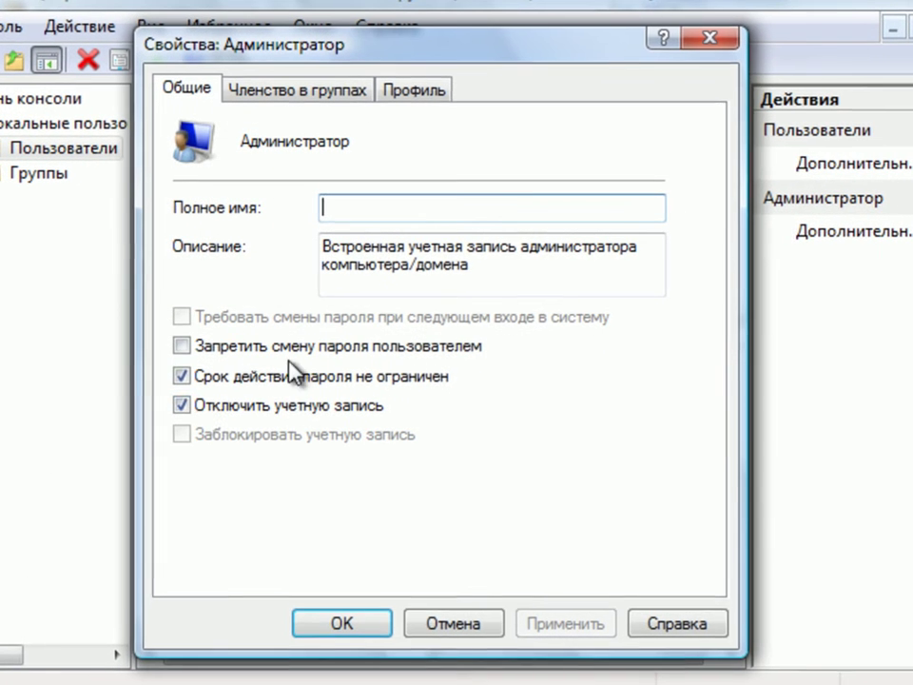
Step: Enable the Администратор account by unticking the disabled option and applying
left_click(197, 406)
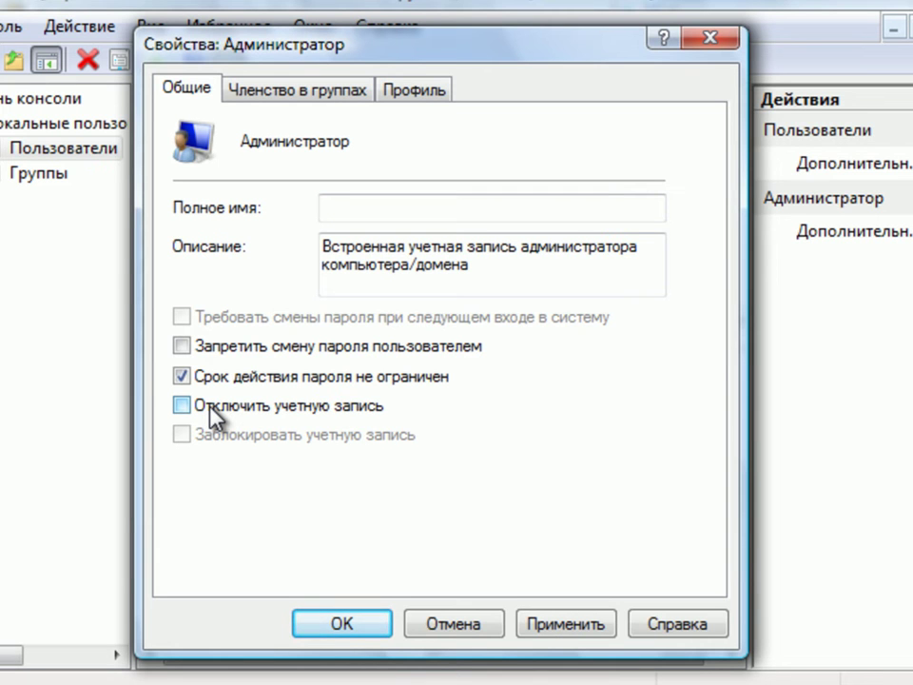
left_click(591, 619)
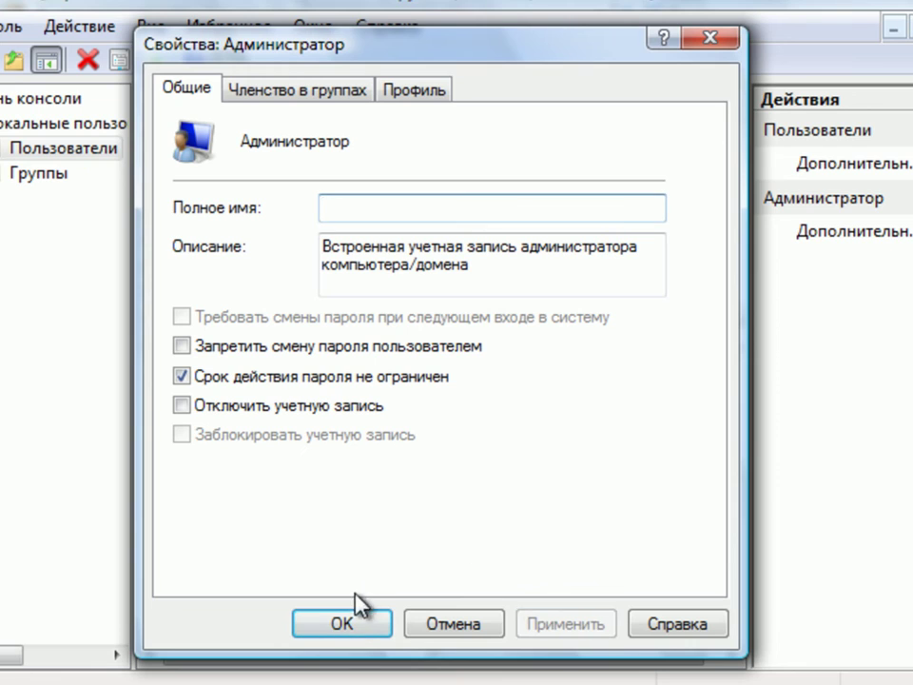
left_click(342, 620)
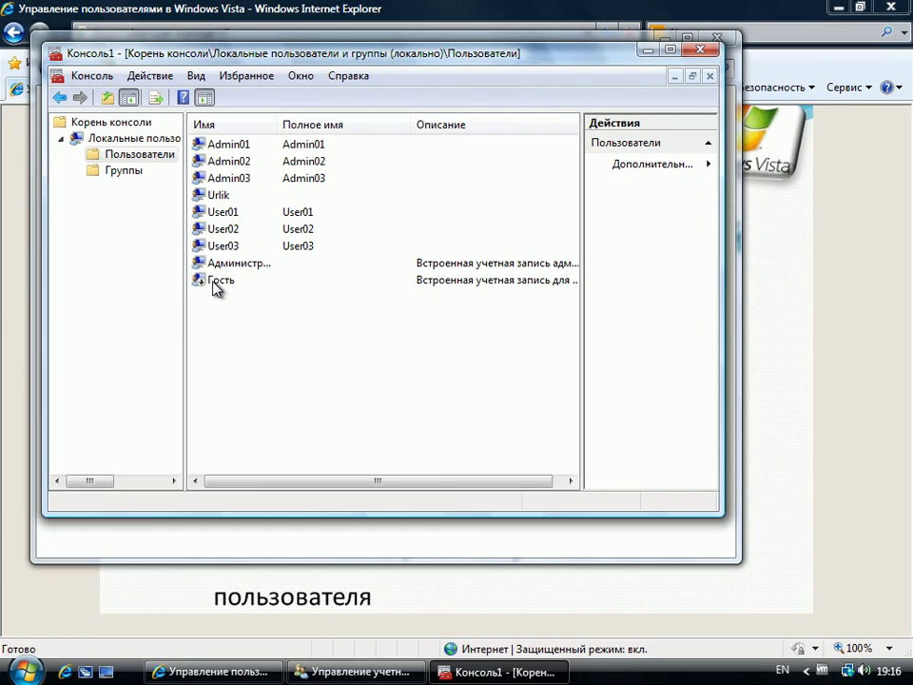
Step: Enable the Гость account through its Properties and apply the change
right_click(214, 283)
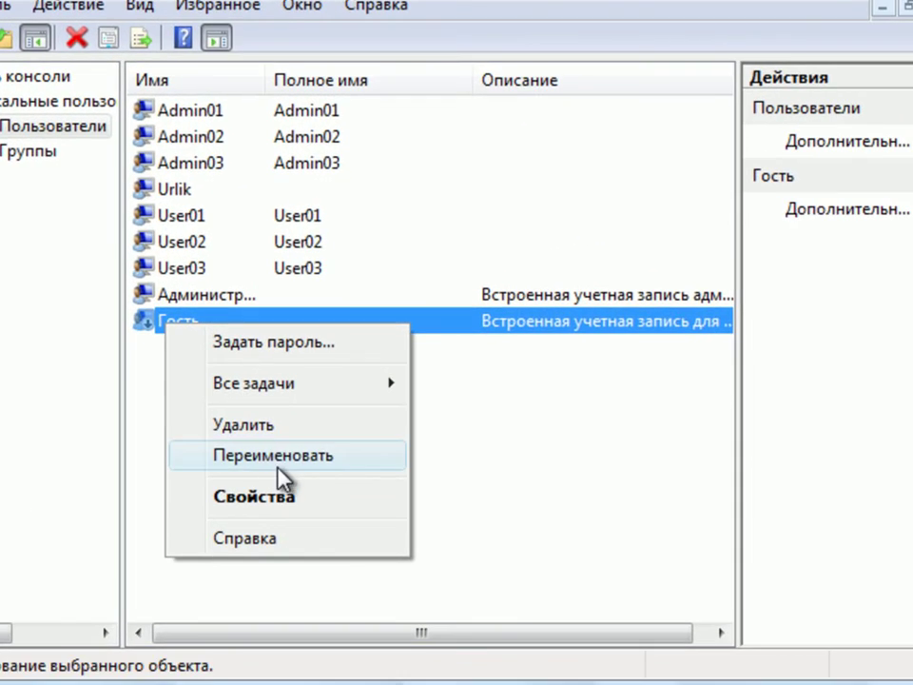
left_click(271, 494)
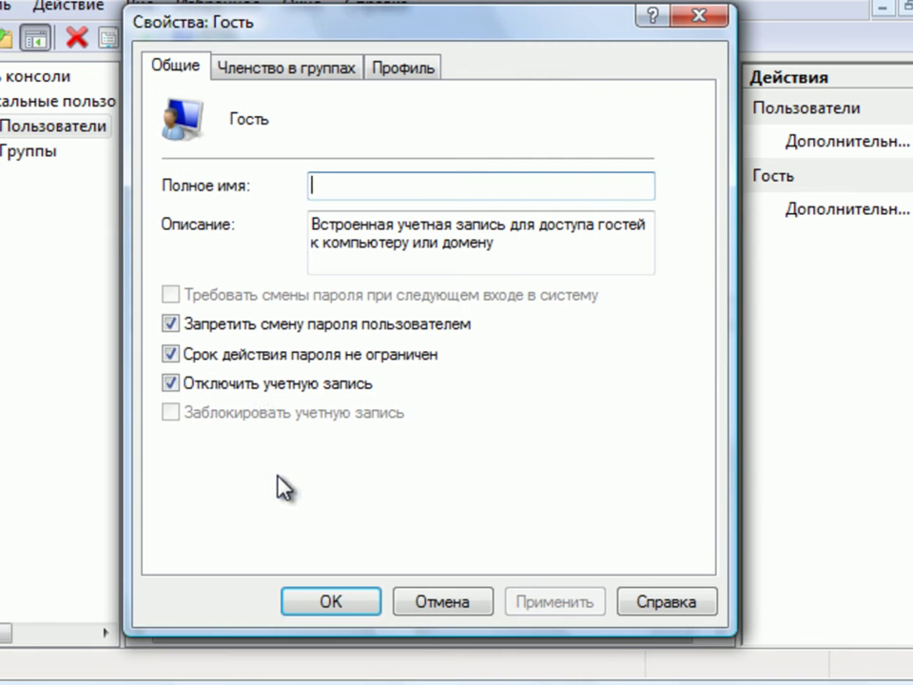
left_click(214, 382)
left_click(539, 601)
left_click(369, 601)
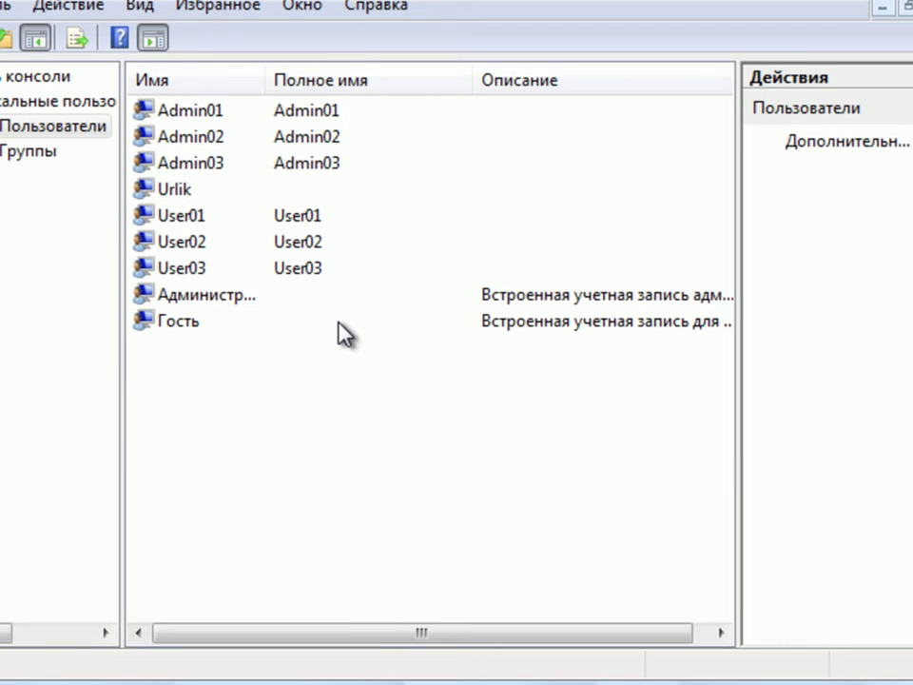
Step: Set and confirm a new Администратор password via Задать пароль..., dismissing 'Пароль установлен.'
left_click(240, 300)
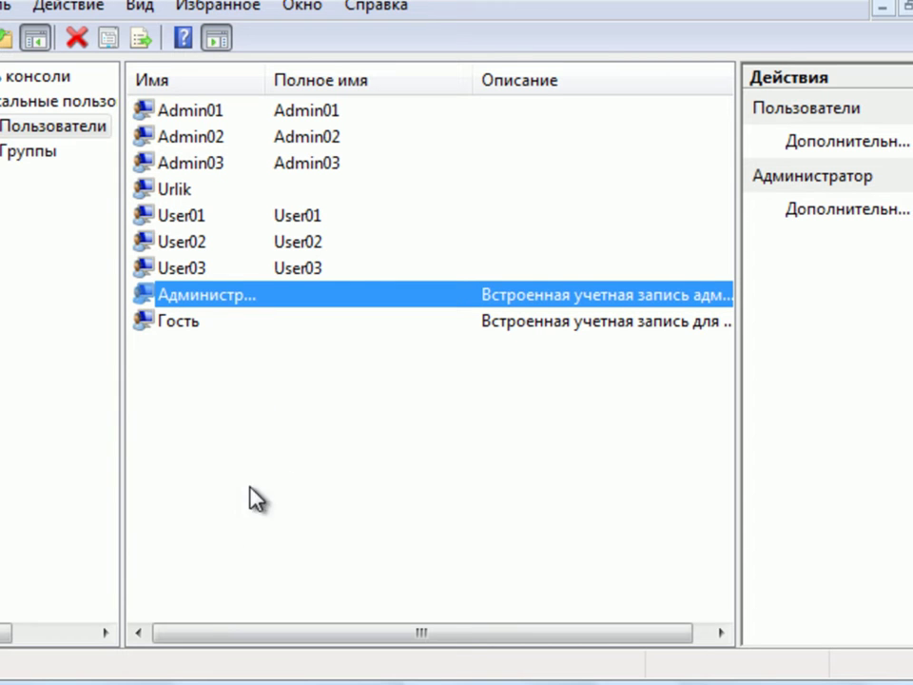
right_click(242, 298)
left_click(313, 322)
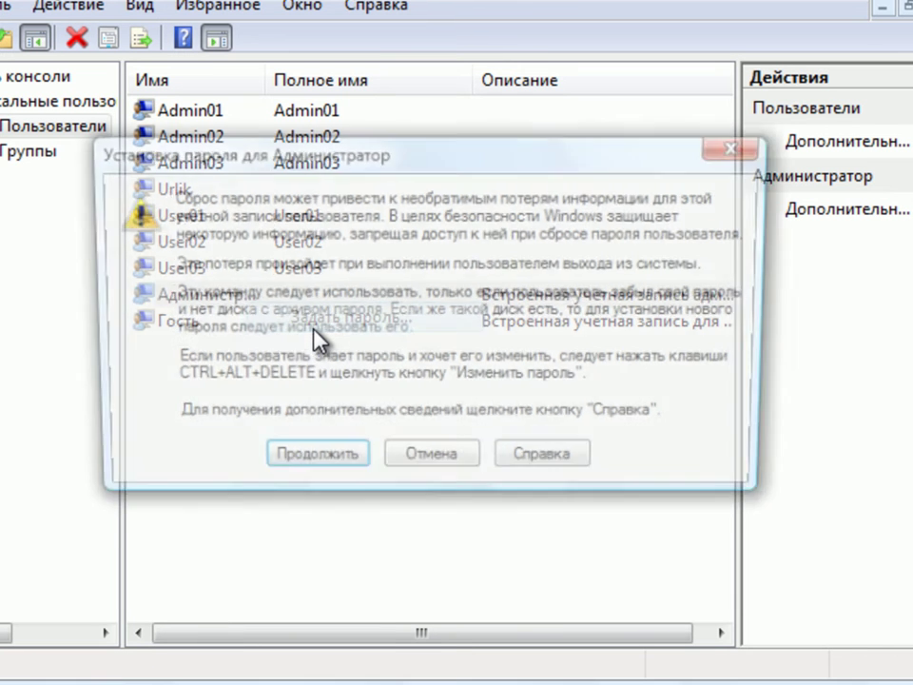
left_click(301, 460)
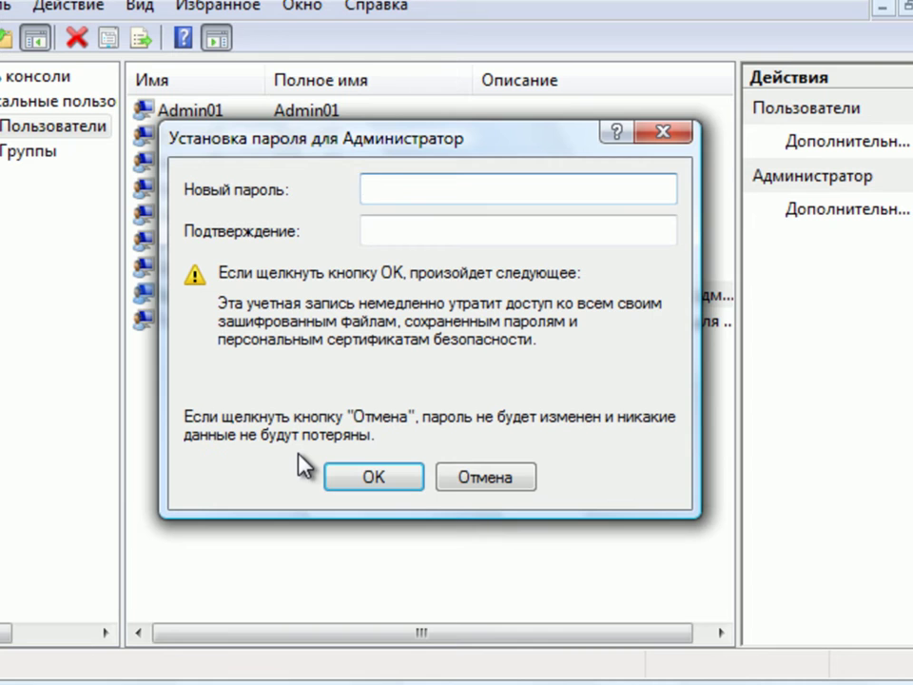
type("******")
key("ctrl+a")
type("*************")
key("Tab")
type("*************")
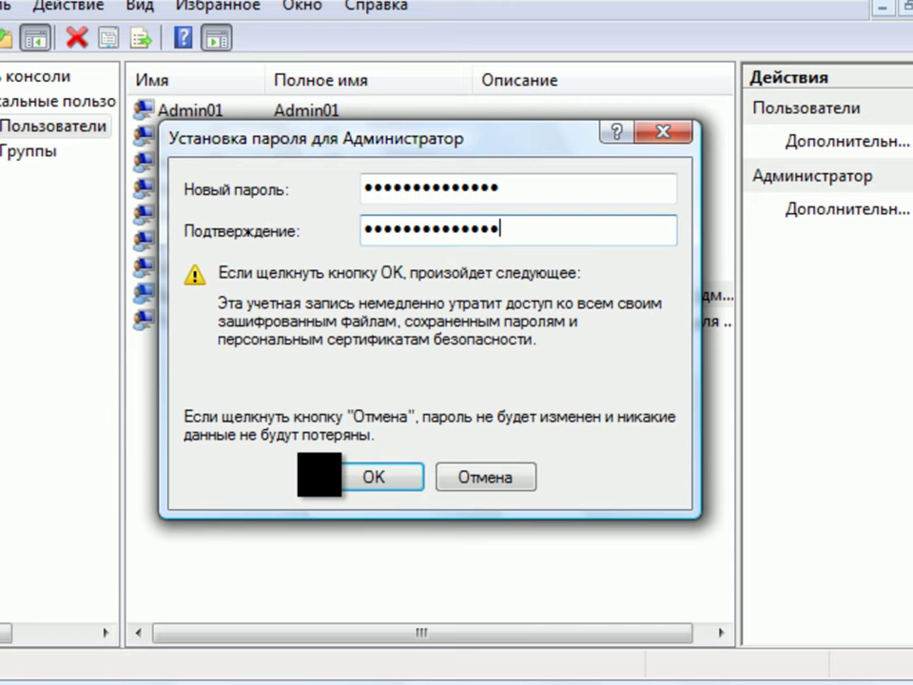
left_click(371, 475)
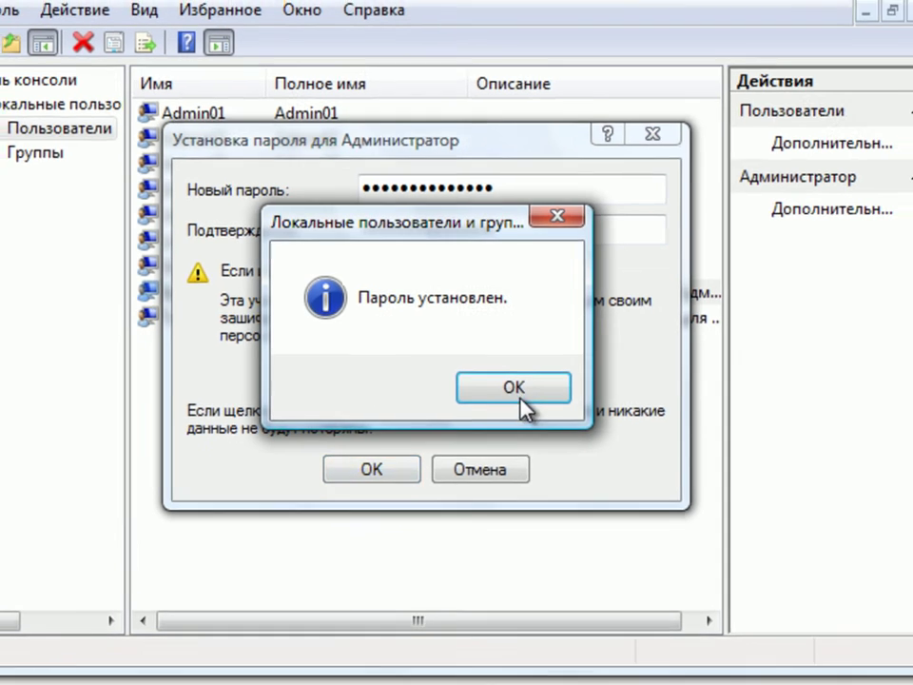
left_click(519, 392)
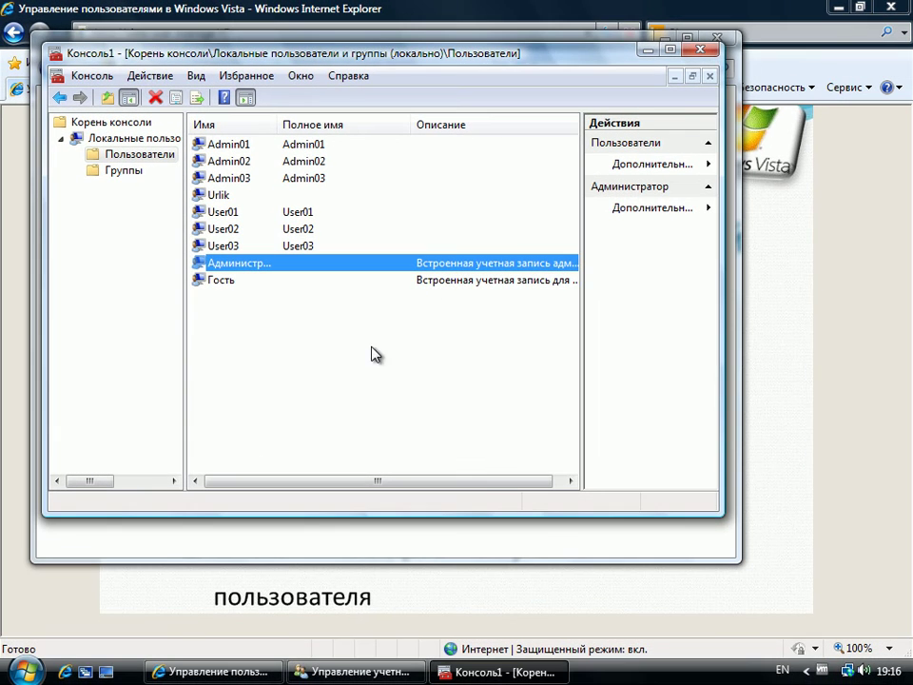
Step: Switch users via Смена пользователя and log back in as Urlik with the account password
left_click(25, 670)
left_click(396, 644)
left_click(475, 533)
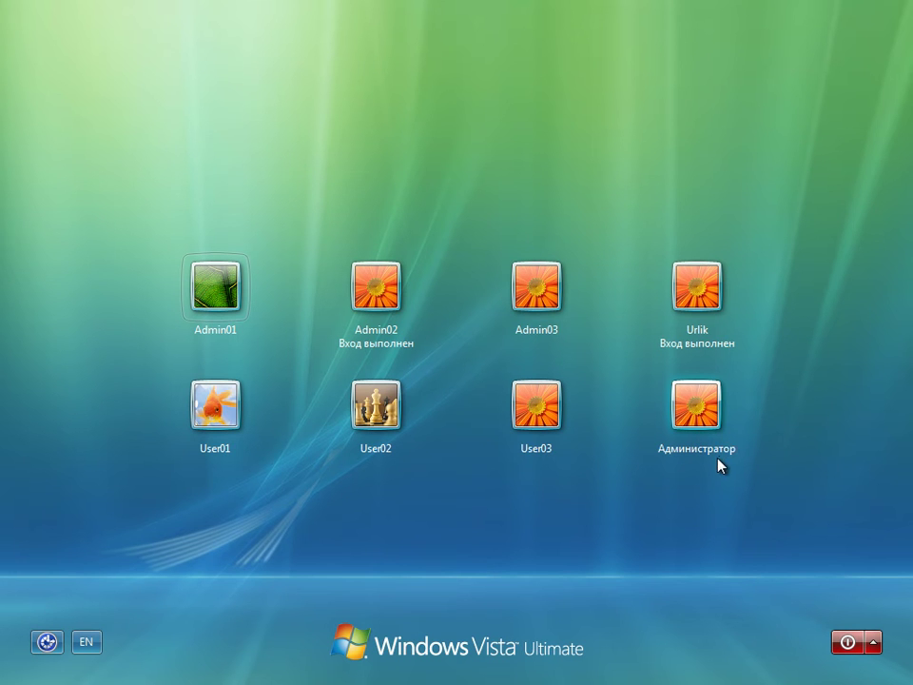
left_click(704, 295)
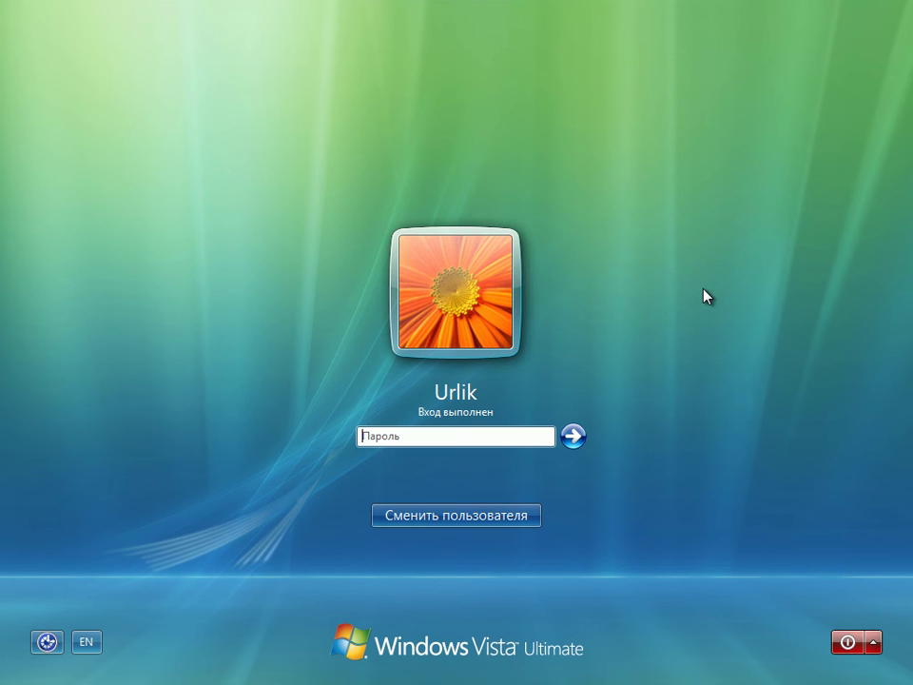
type("••")
key("Return")
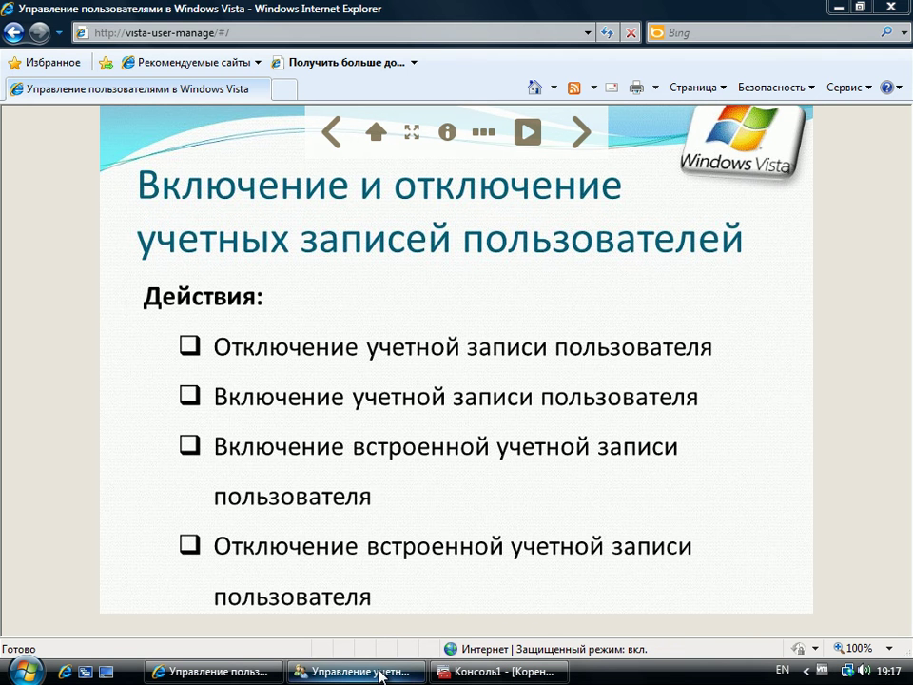
Step: Tick Отключить учетную запись for Администратор in Консоль1, apply, and return to the slideshow
mouse_move(380, 676)
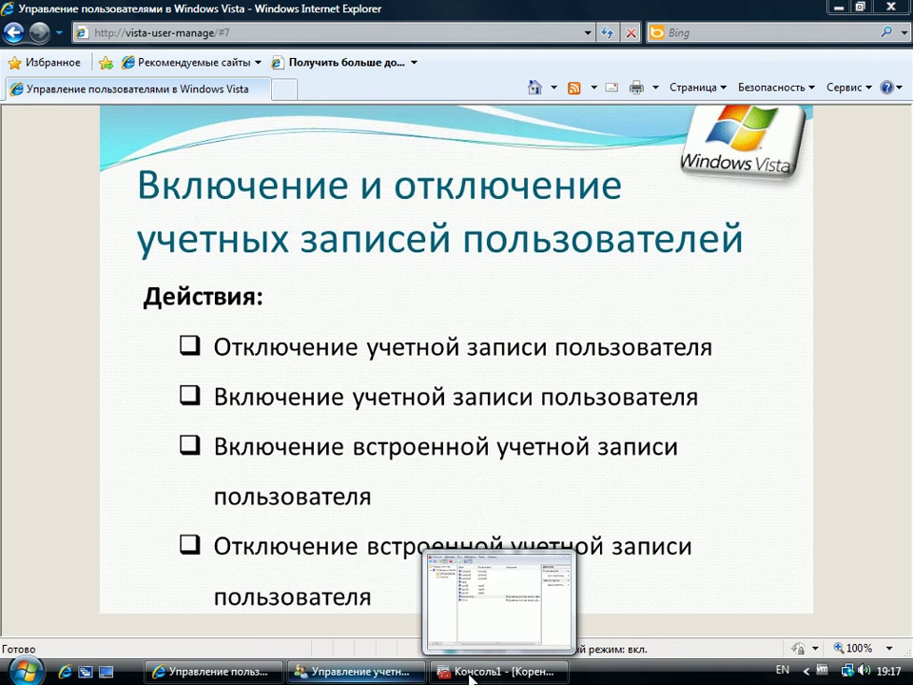
left_click(436, 671)
double_click(231, 264)
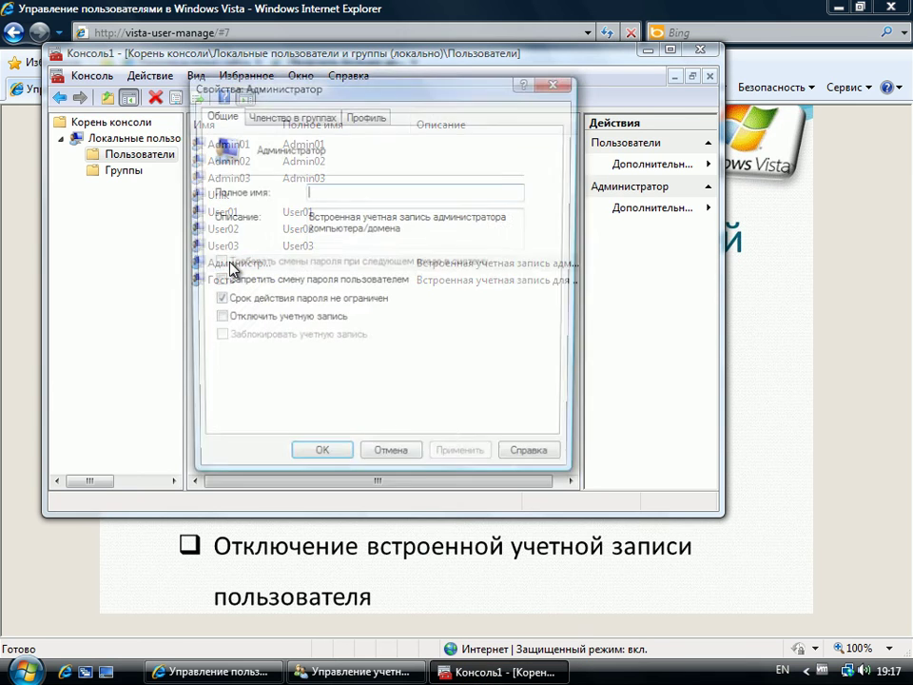
left_click(216, 319)
left_click(475, 461)
left_click(323, 461)
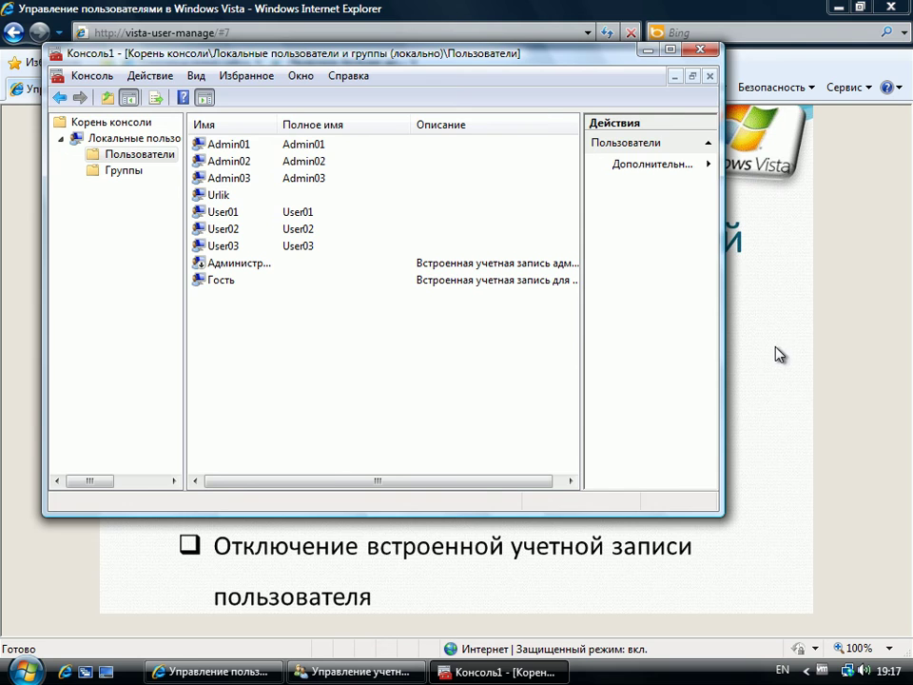
left_click(780, 380)
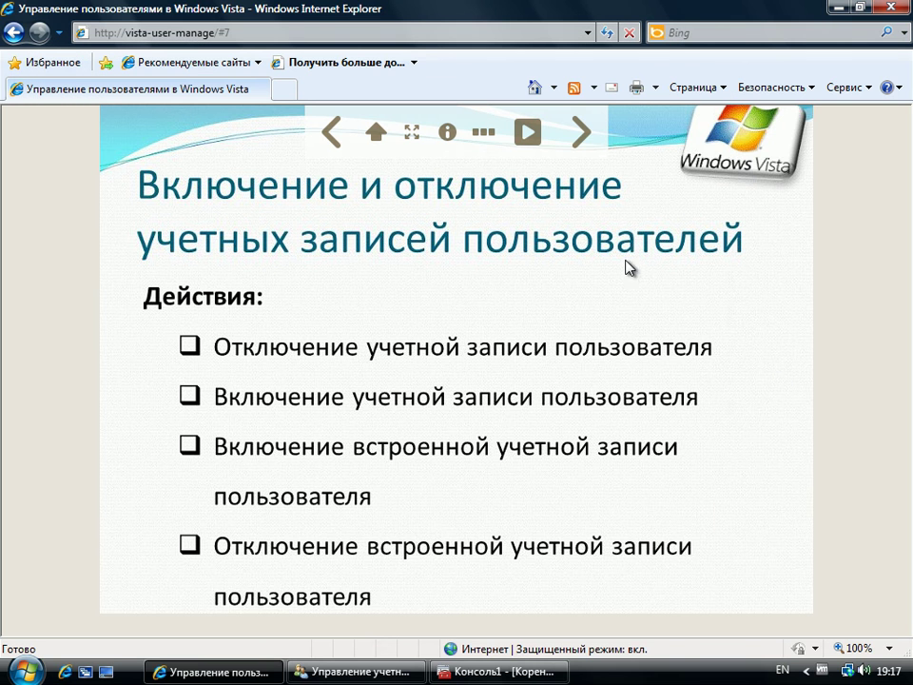
Step: Advance the slideshow to slide 8 on deleting user accounts and bring the account management window forward
left_click(592, 149)
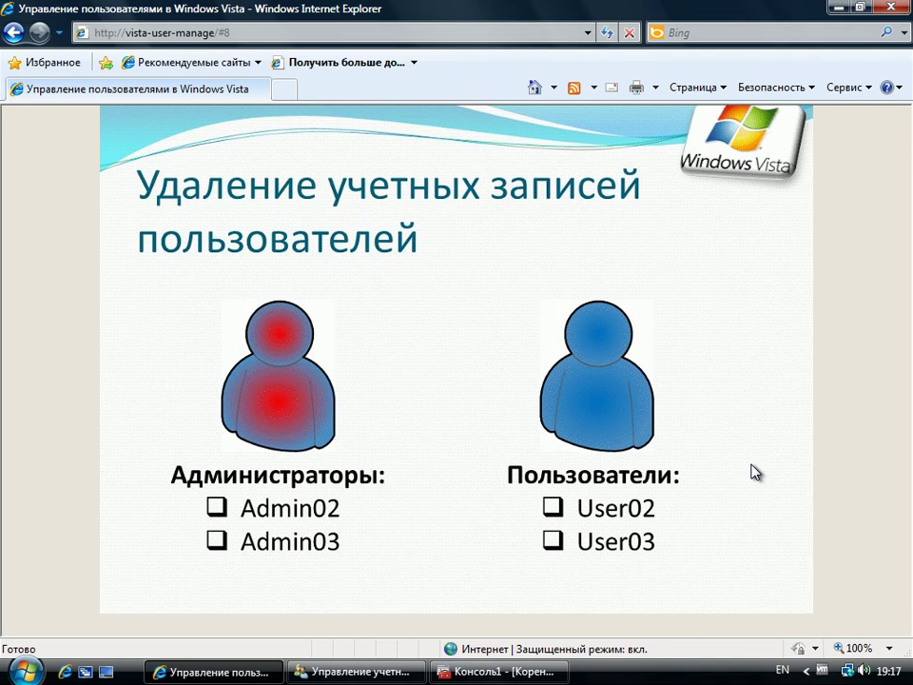
mouse_move(758, 454)
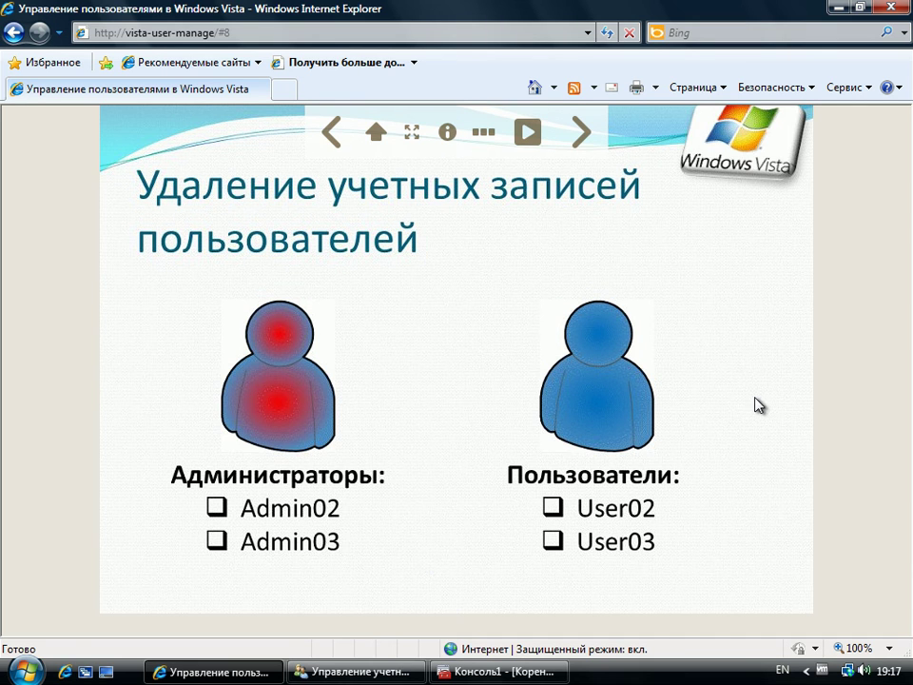
left_click(362, 672)
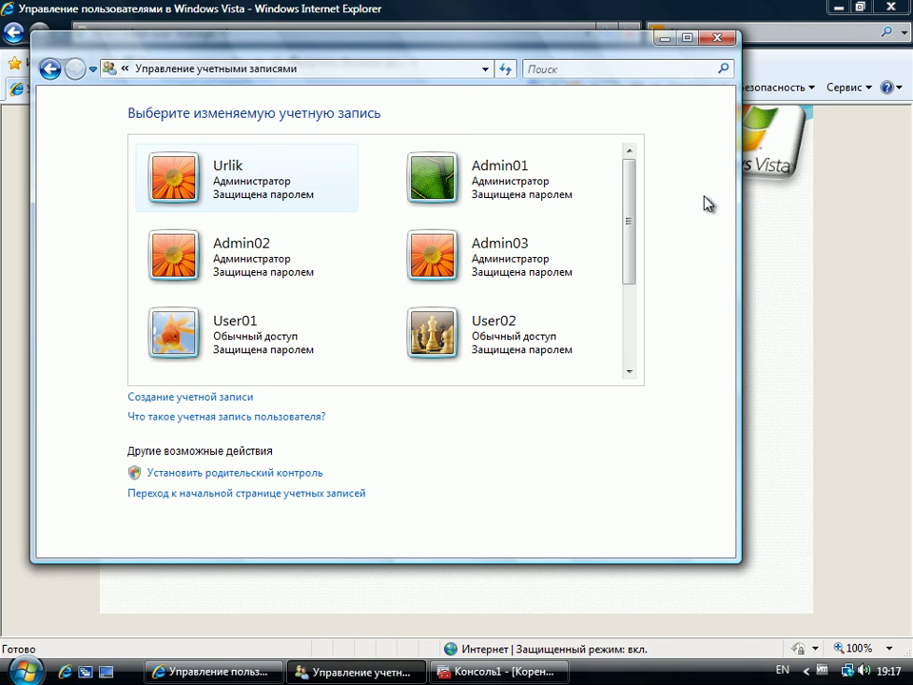
Step: Delete the Admin03 account, discarding its files
left_click(540, 258)
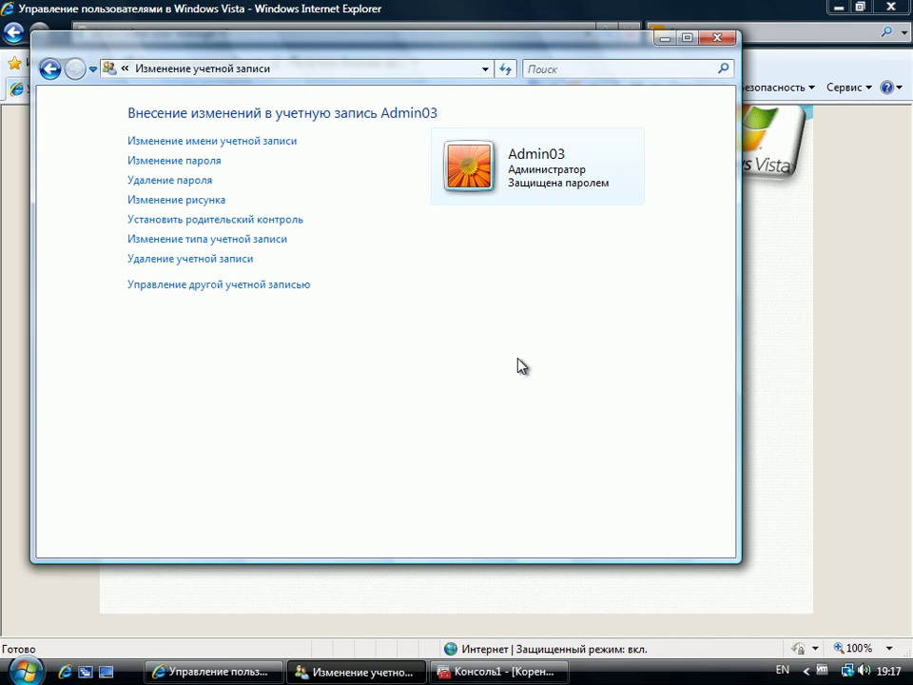
left_click(220, 268)
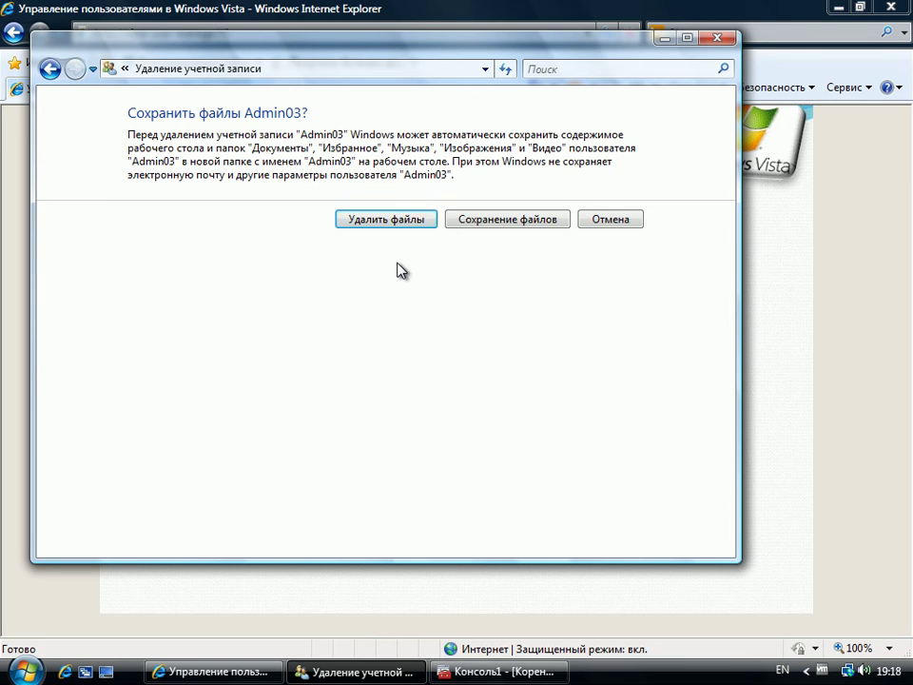
left_click(380, 219)
left_click(489, 190)
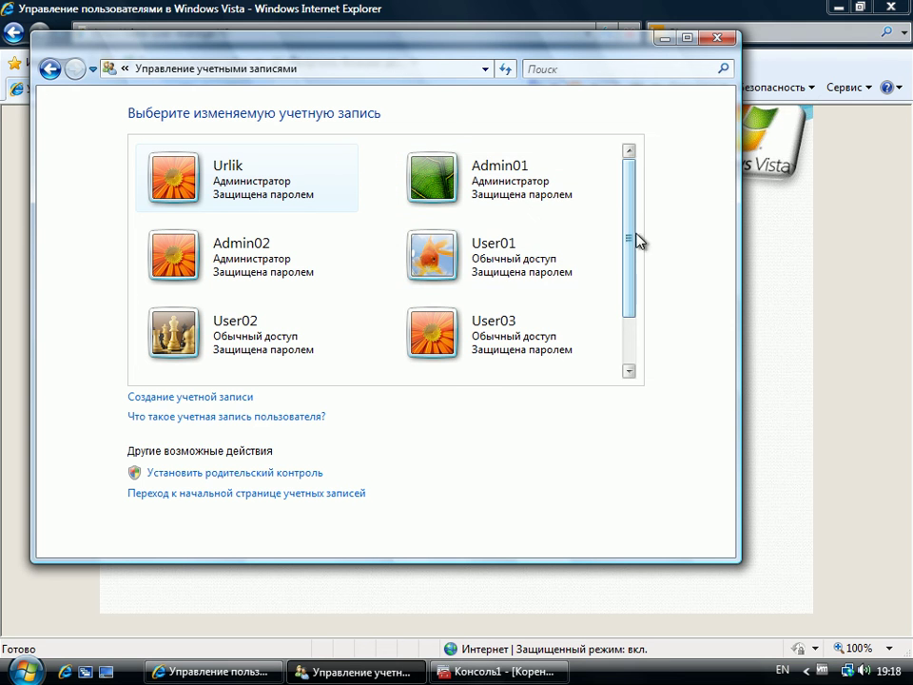
Step: Delete the User03 account with its files, then minimize User Accounts to show the slideshow
left_click(486, 338)
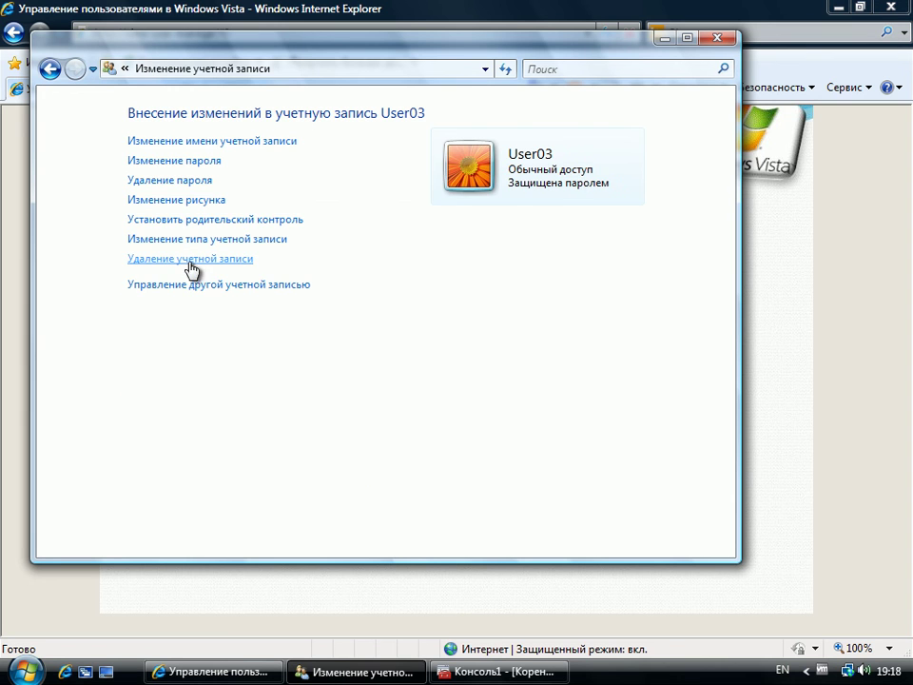
left_click(205, 258)
left_click(389, 228)
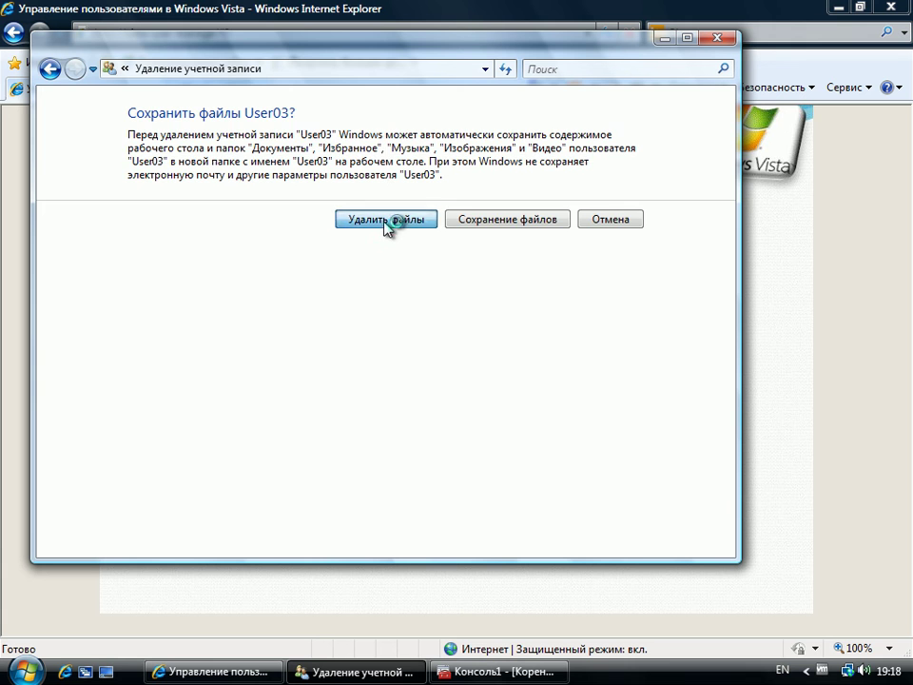
left_click(507, 183)
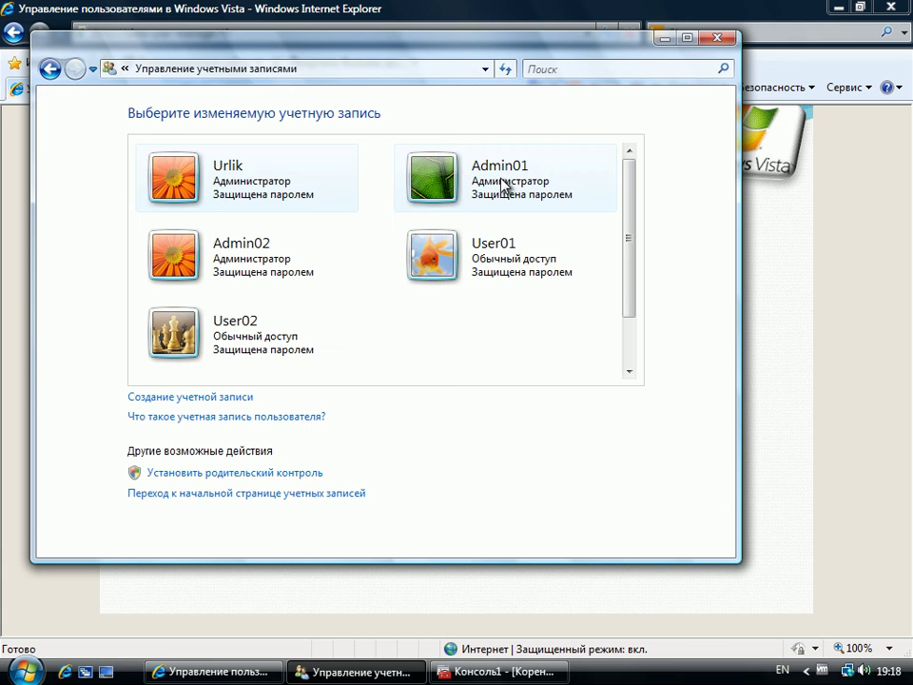
left_click(668, 40)
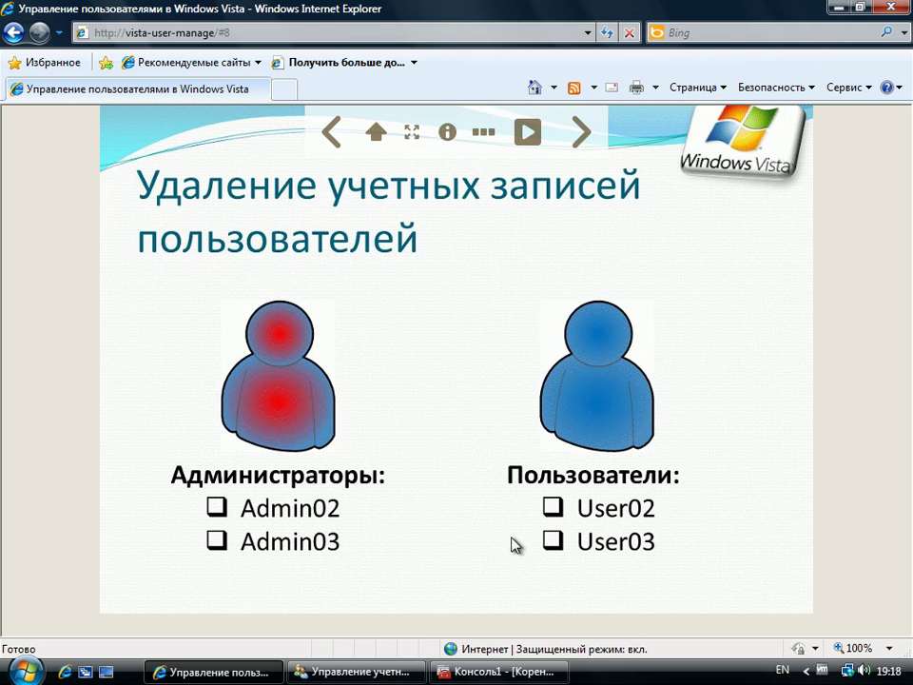
Step: Bring back Консоль1 and browse Локальные пользователи и группы down to the Пользователи list
left_click(493, 671)
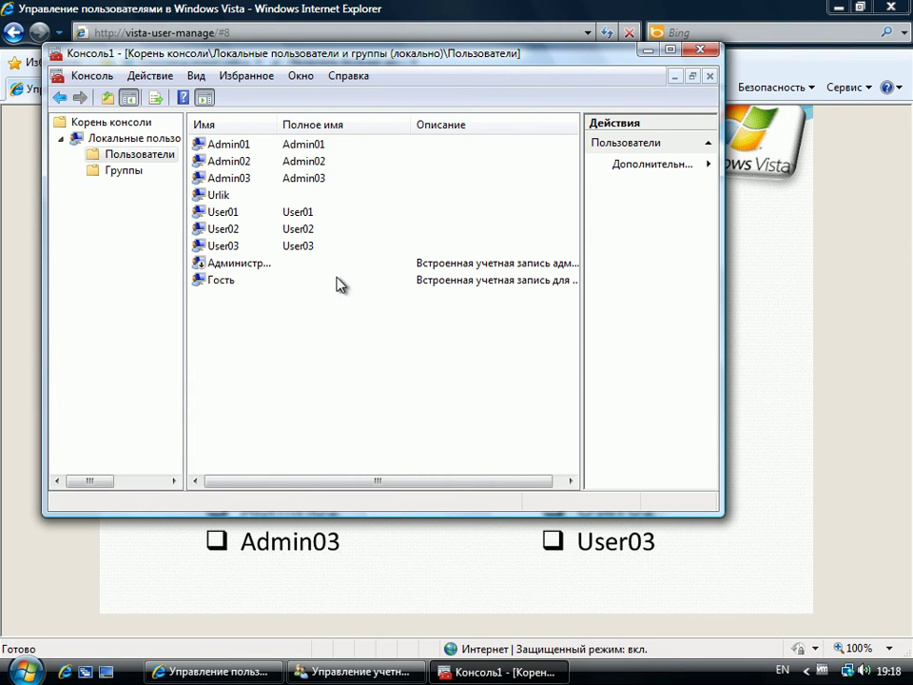
left_click(197, 76)
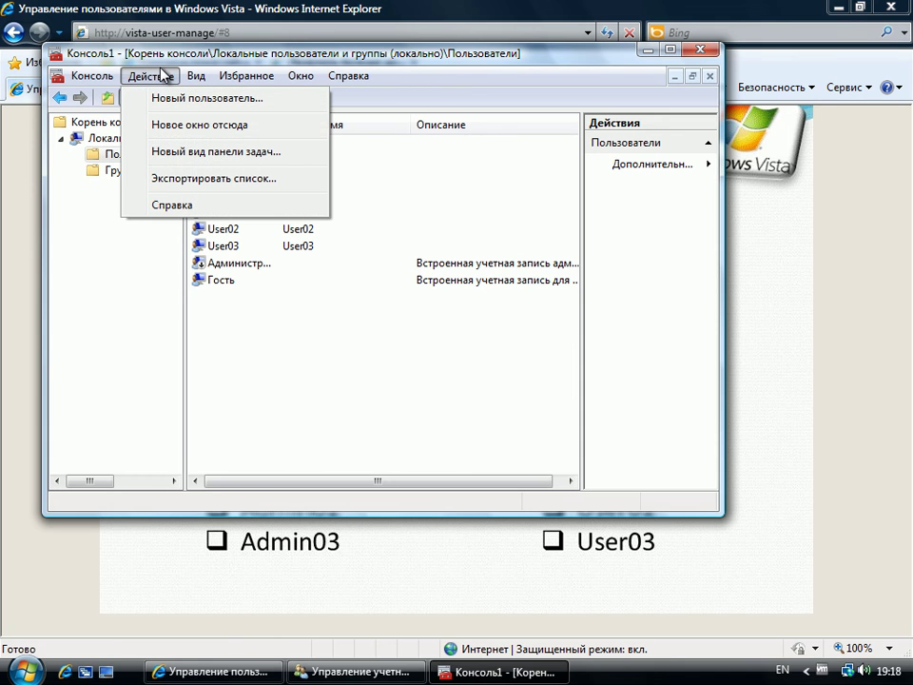
left_click(164, 75)
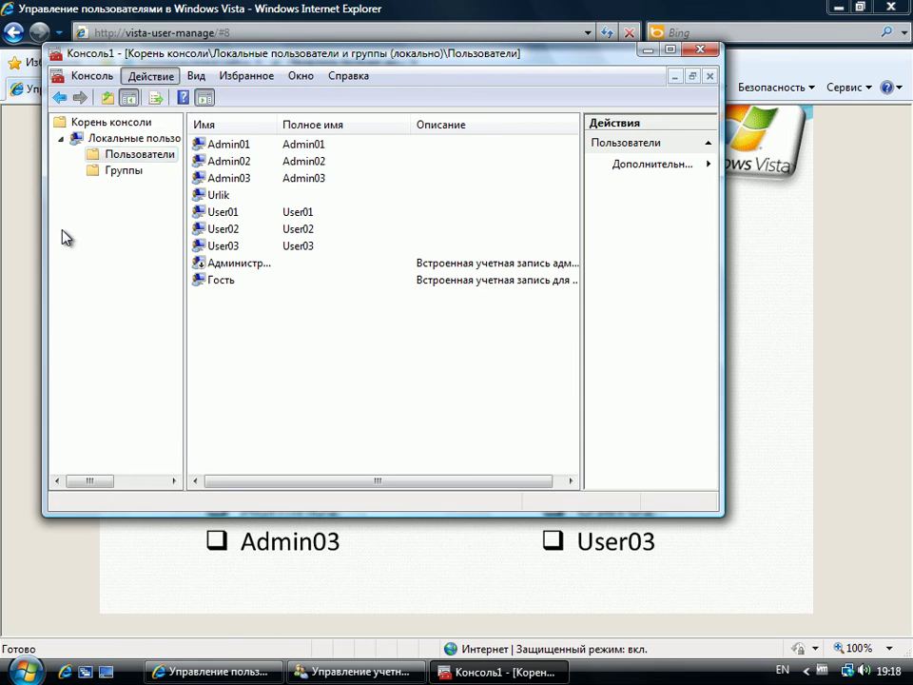
left_click(114, 121)
left_click(114, 141)
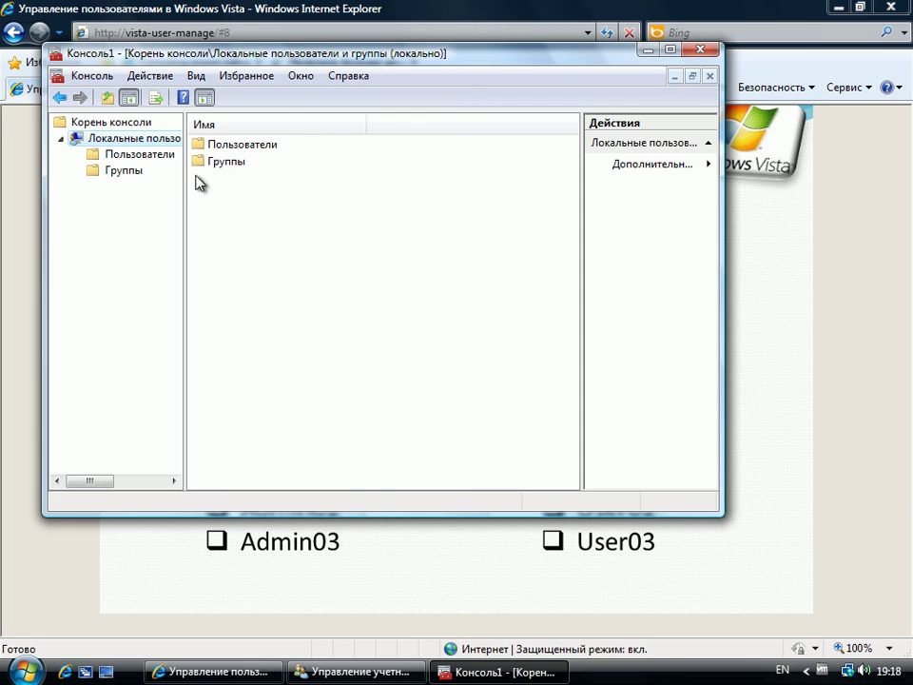
double_click(230, 146)
left_click(134, 138)
Step: Remove the Local Users and Groups snap-in from the console
left_click(87, 75)
left_click(162, 183)
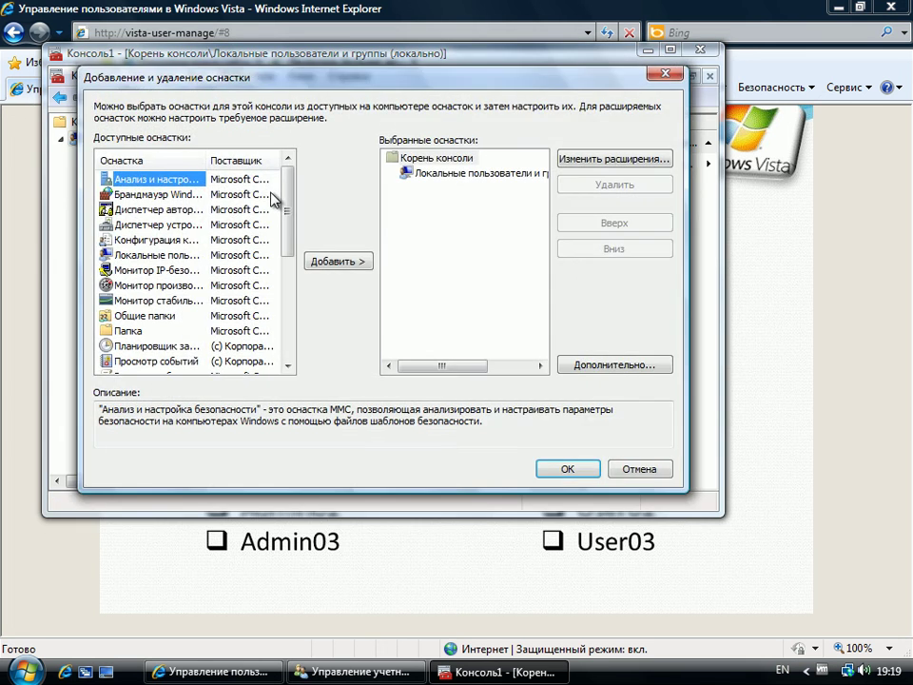
left_click(470, 173)
left_click(613, 184)
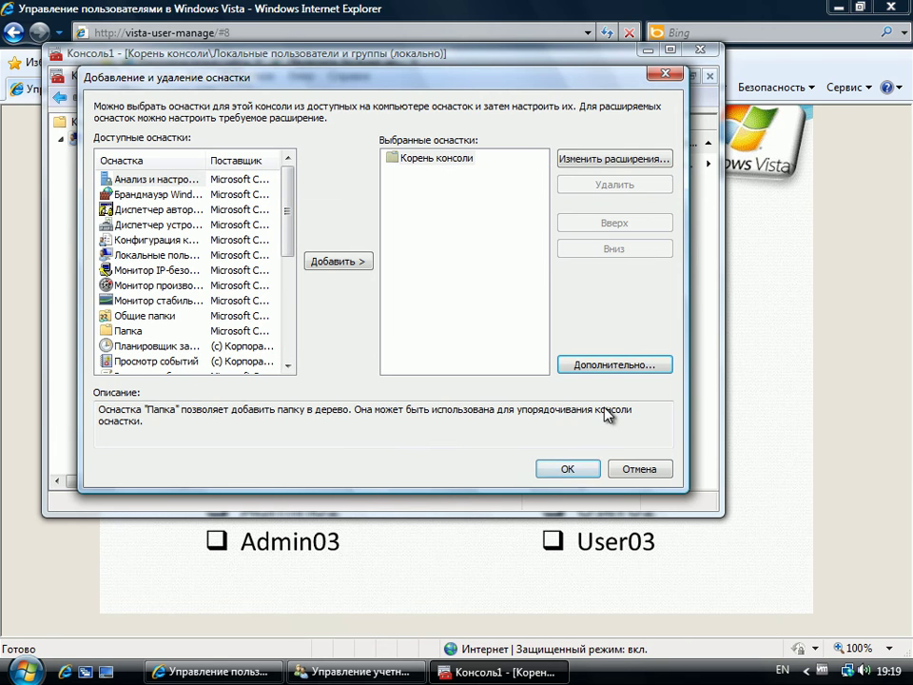
left_click(568, 469)
Step: Re-add Local Users and Groups for the local computer and open its Пользователи folder
left_click(88, 75)
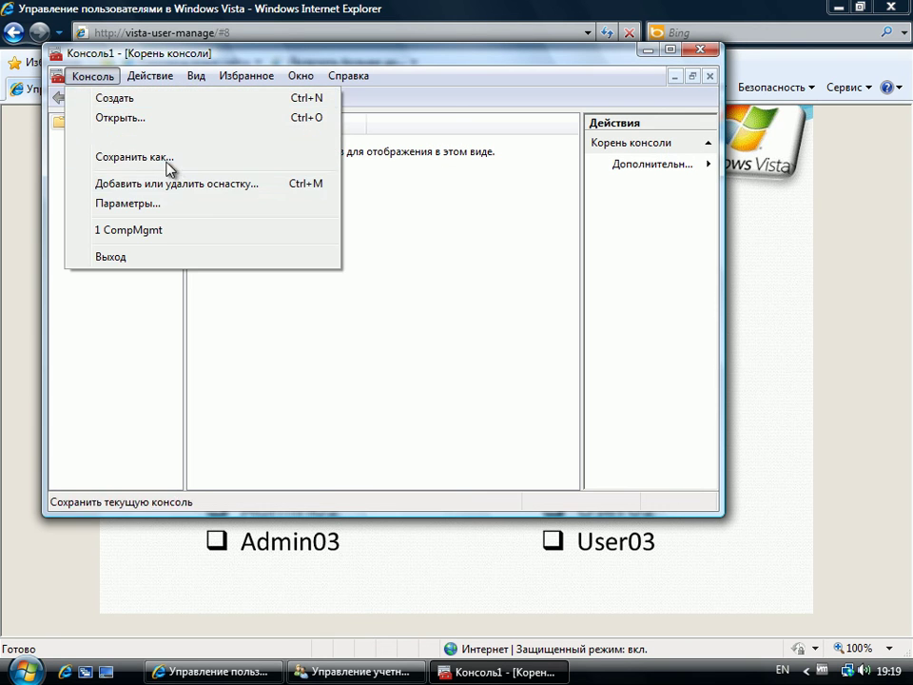
left_click(191, 183)
double_click(157, 254)
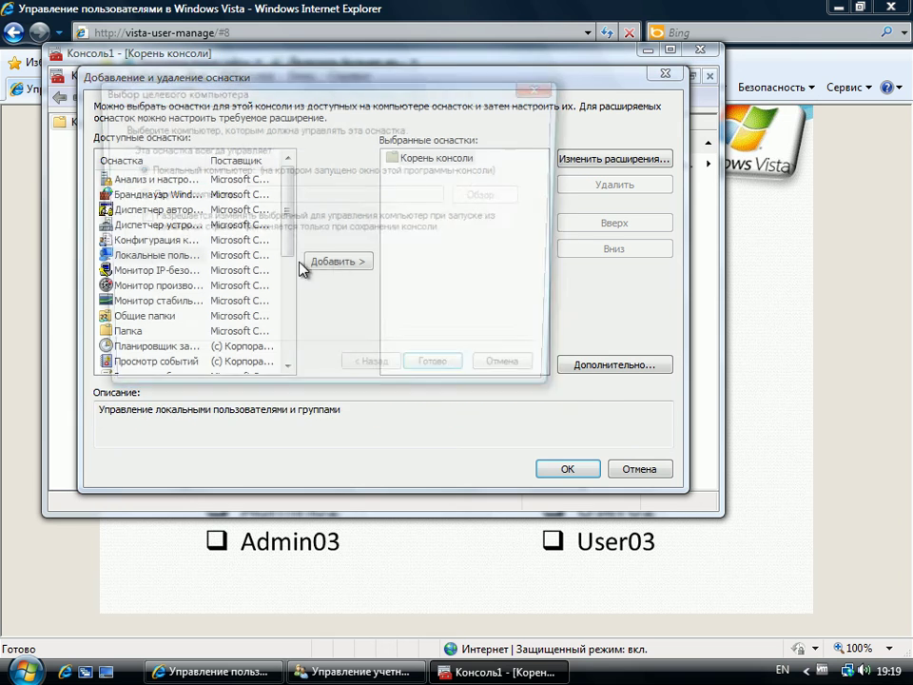
left_click(441, 374)
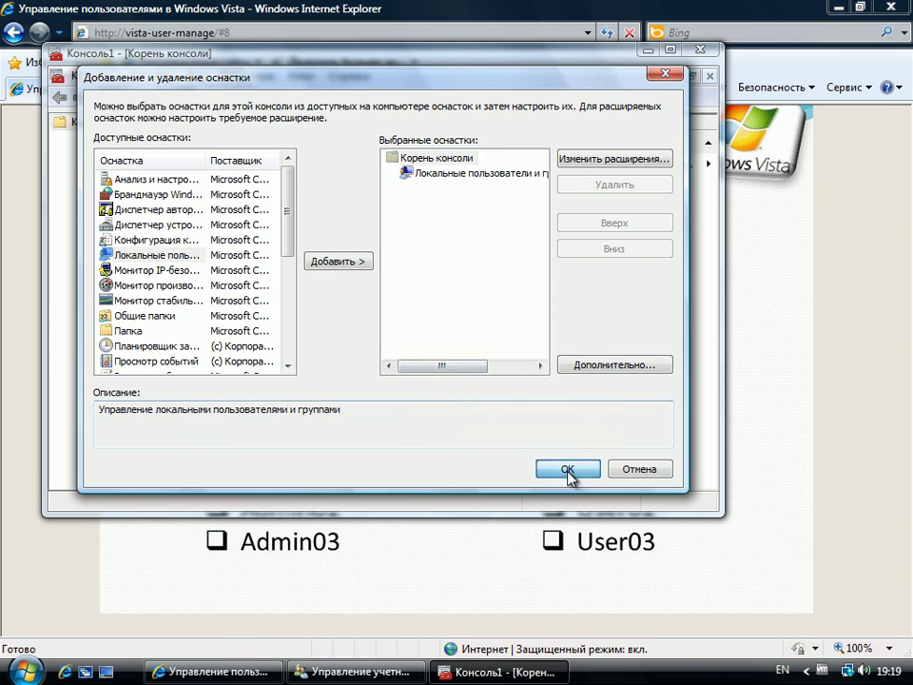
left_click(570, 471)
double_click(238, 147)
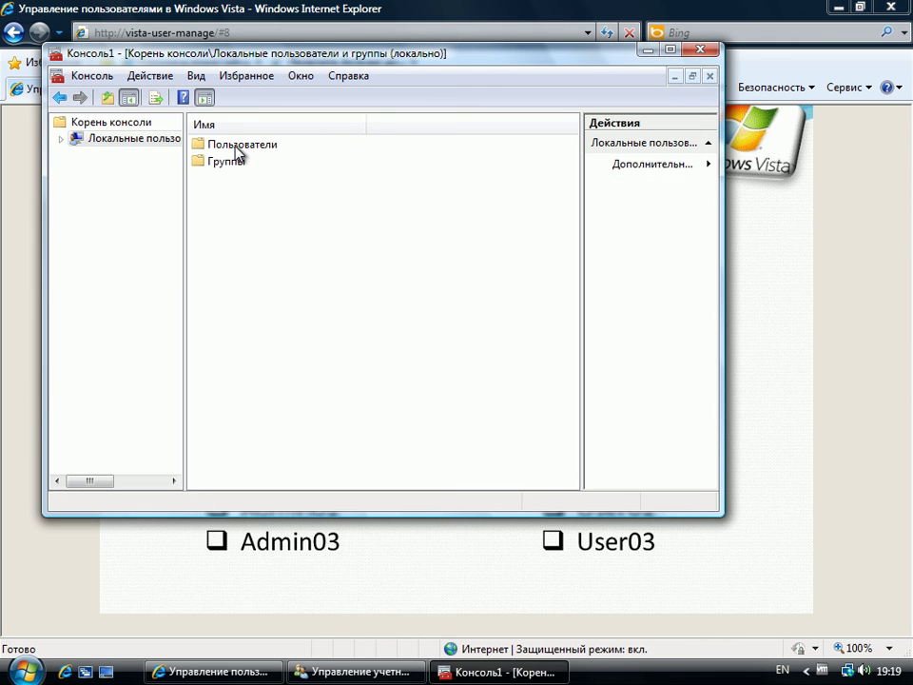
double_click(239, 147)
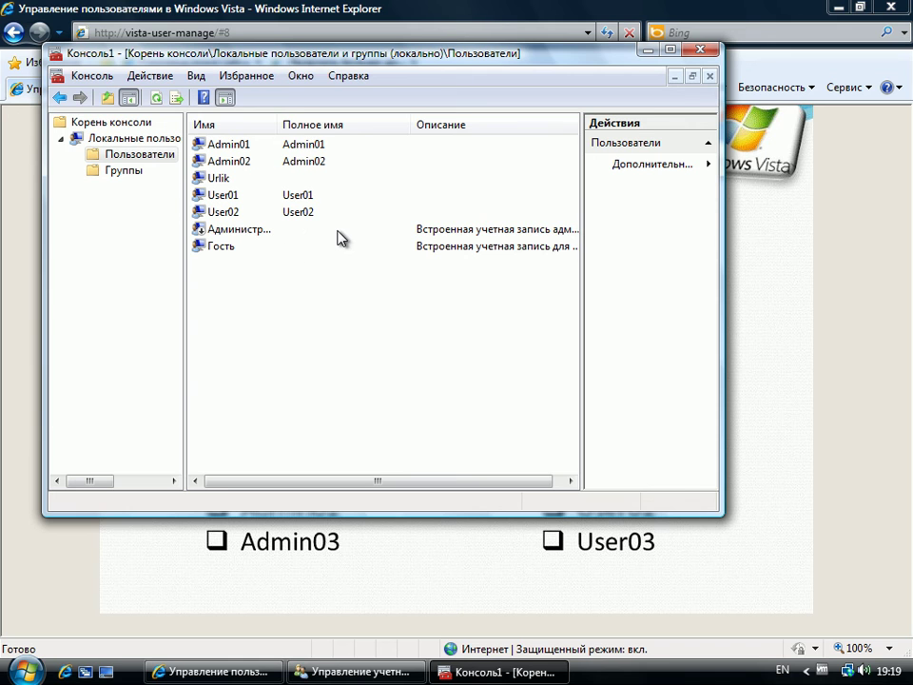
Step: Delete the User02 account from the local users list
left_click(213, 213)
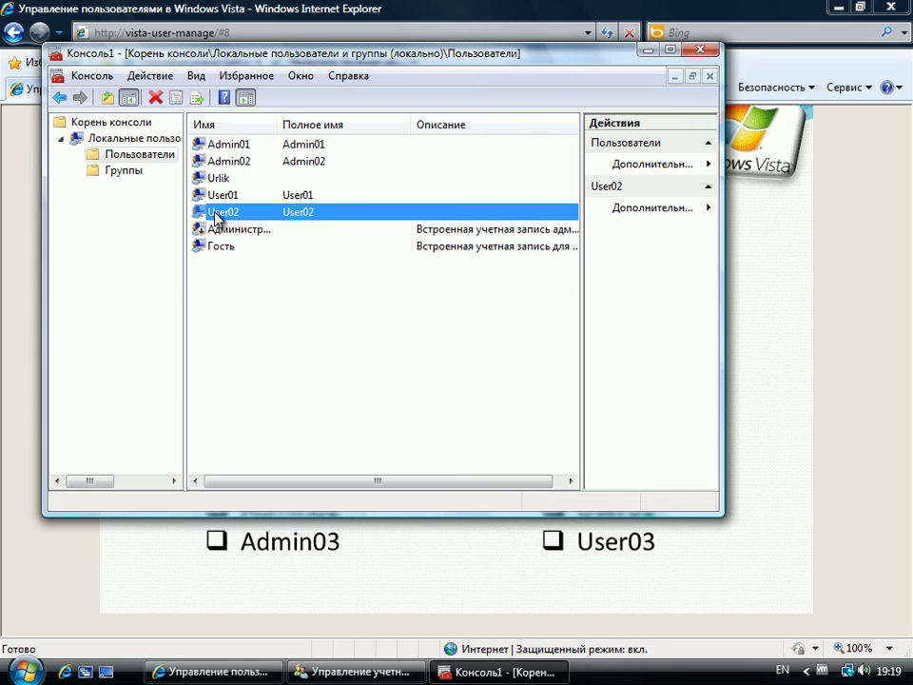
right_click(215, 217)
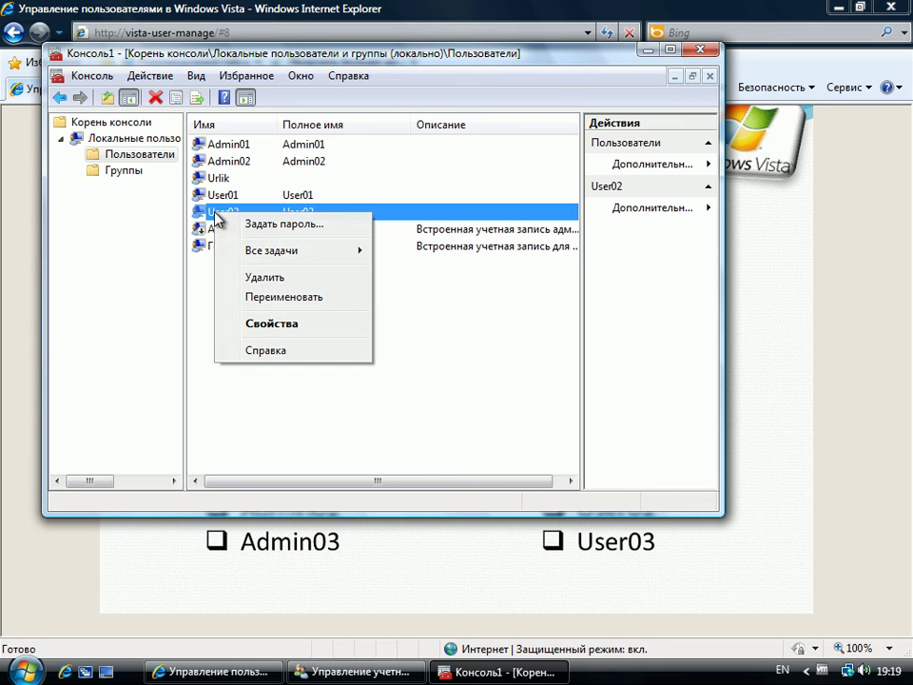
left_click(294, 286)
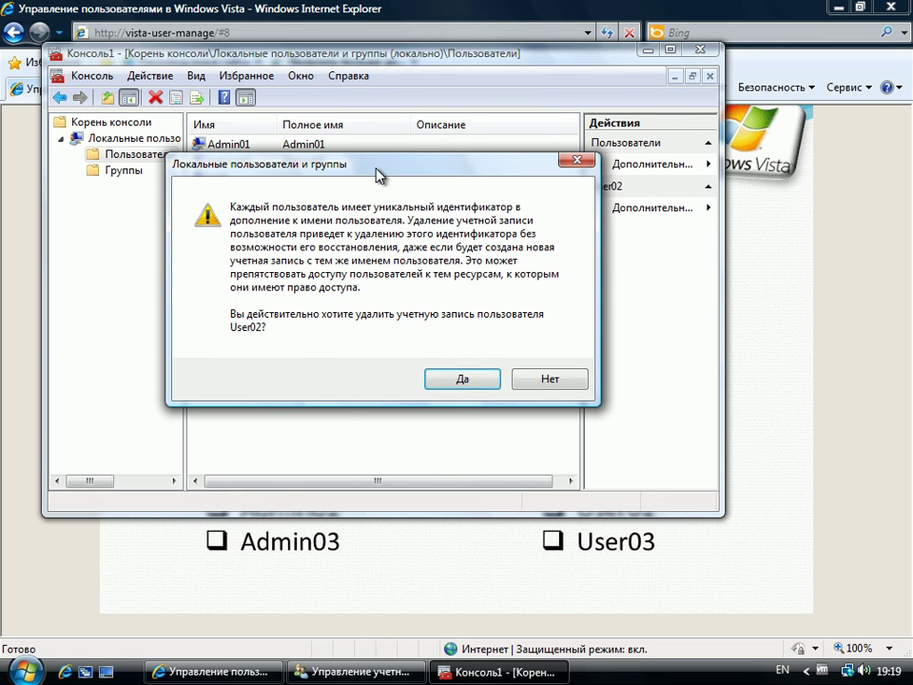
left_click(482, 378)
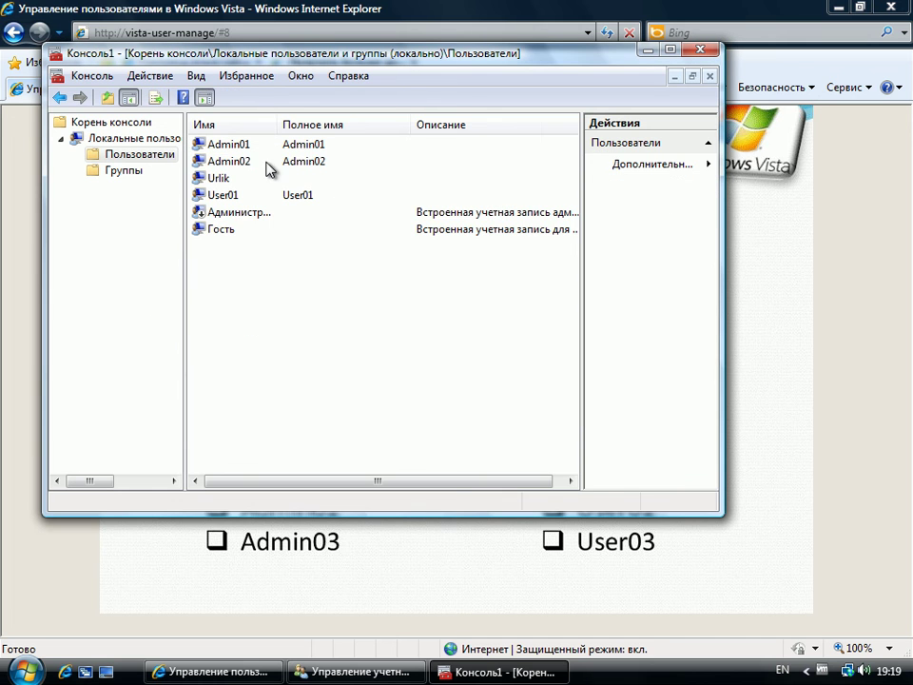
Step: Delete the Admin02 account, confirming past the logged-on warning
left_click(237, 165)
right_click(238, 165)
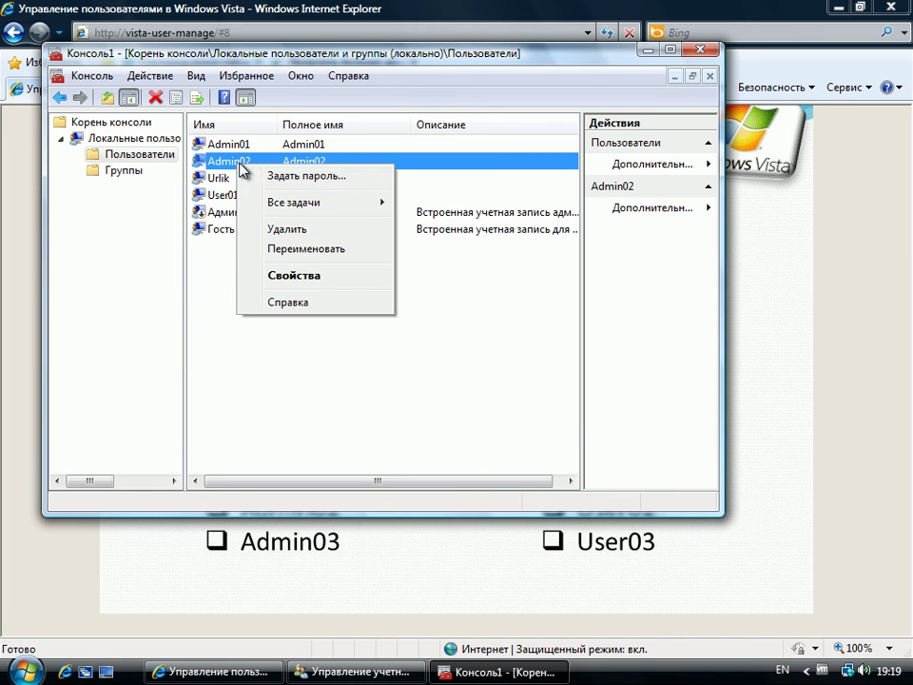
left_click(333, 230)
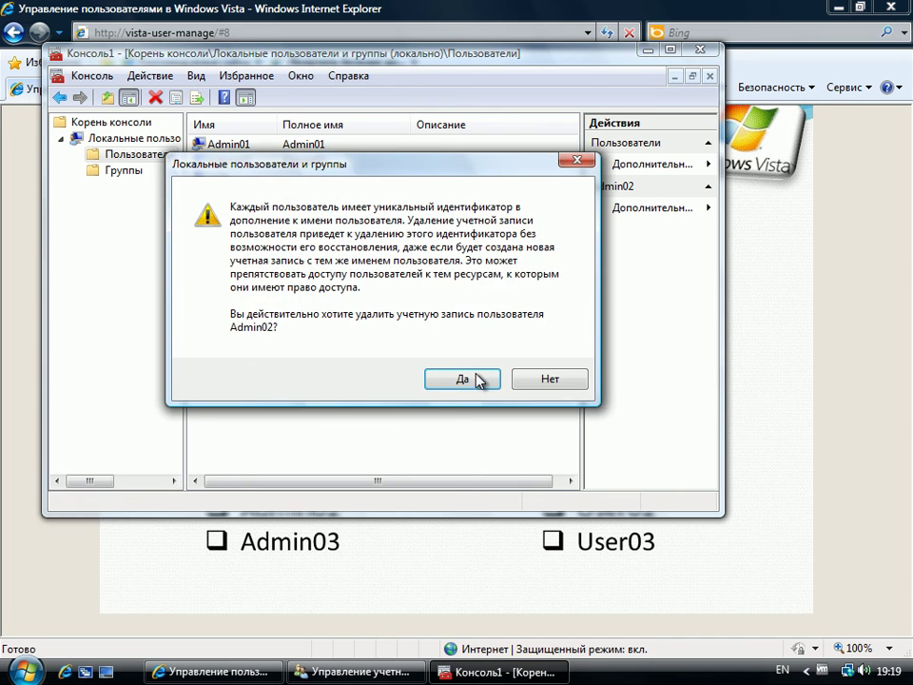
left_click(480, 379)
left_click(466, 350)
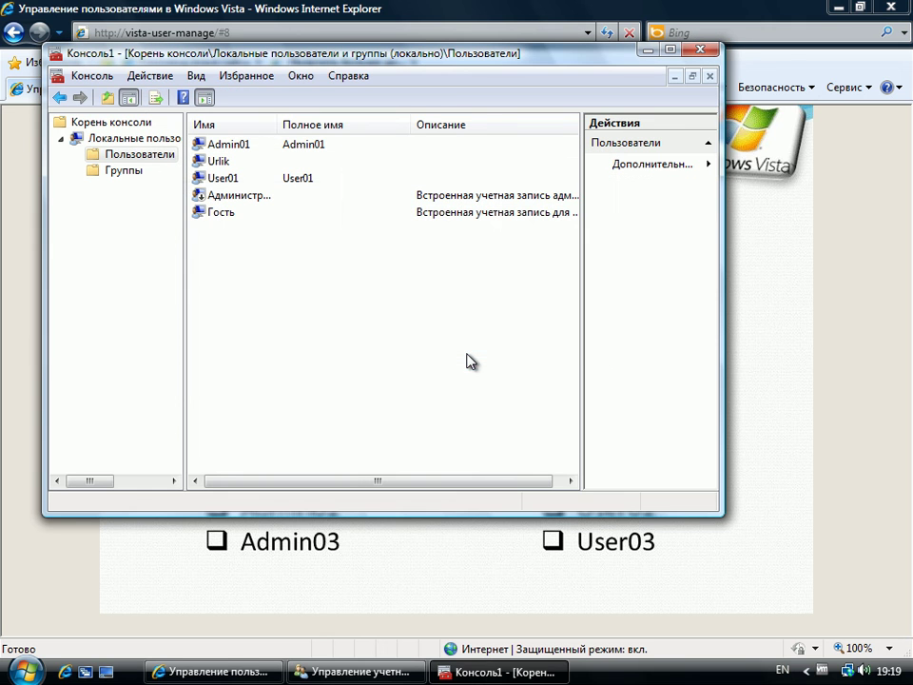
left_click(25, 671)
Step: Open the C:\Пользователи profiles folder from Computer
left_click(350, 449)
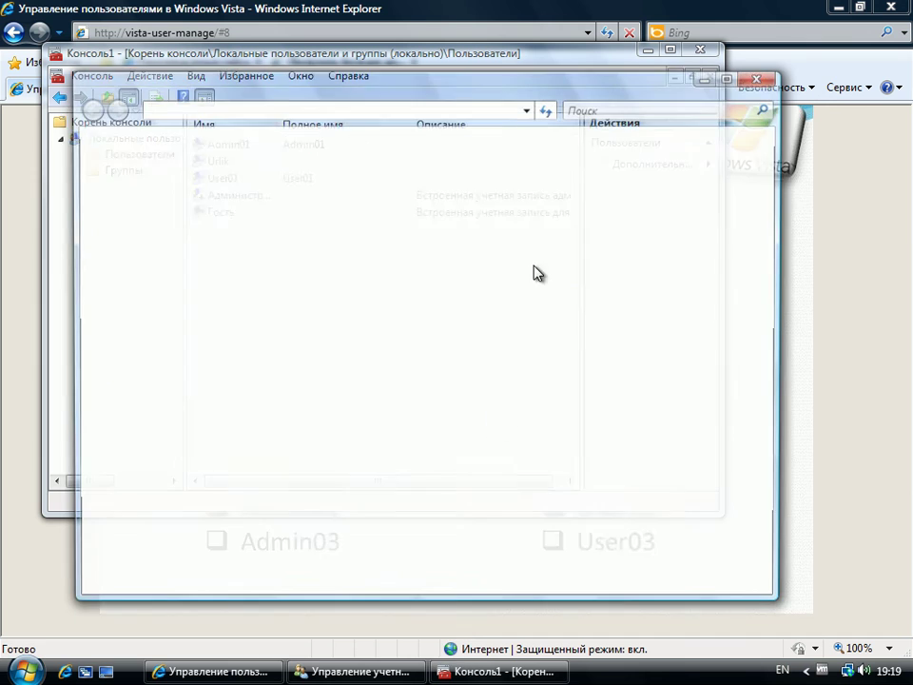
double_click(331, 224)
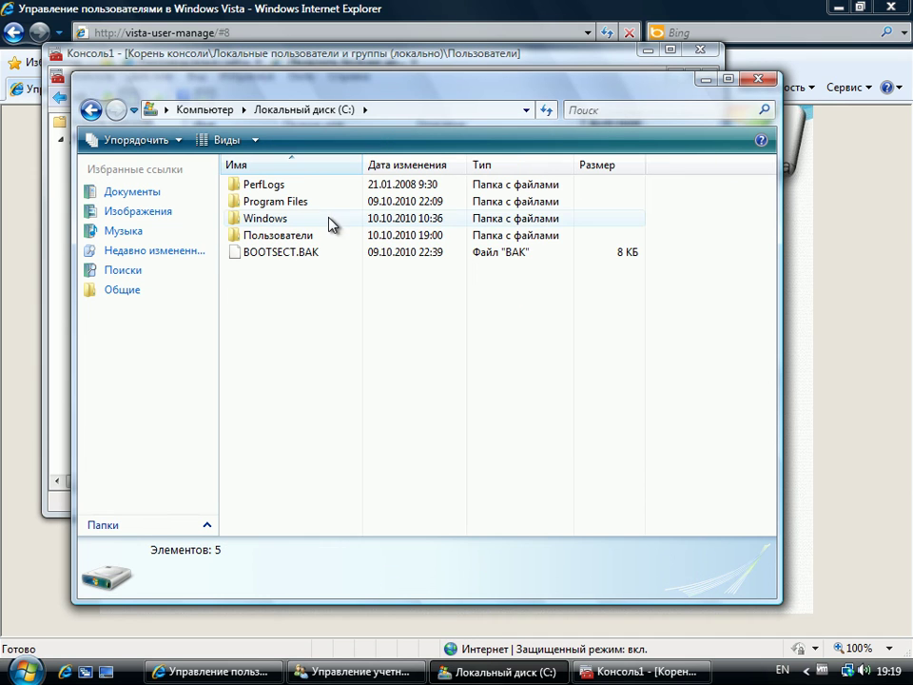
double_click(300, 240)
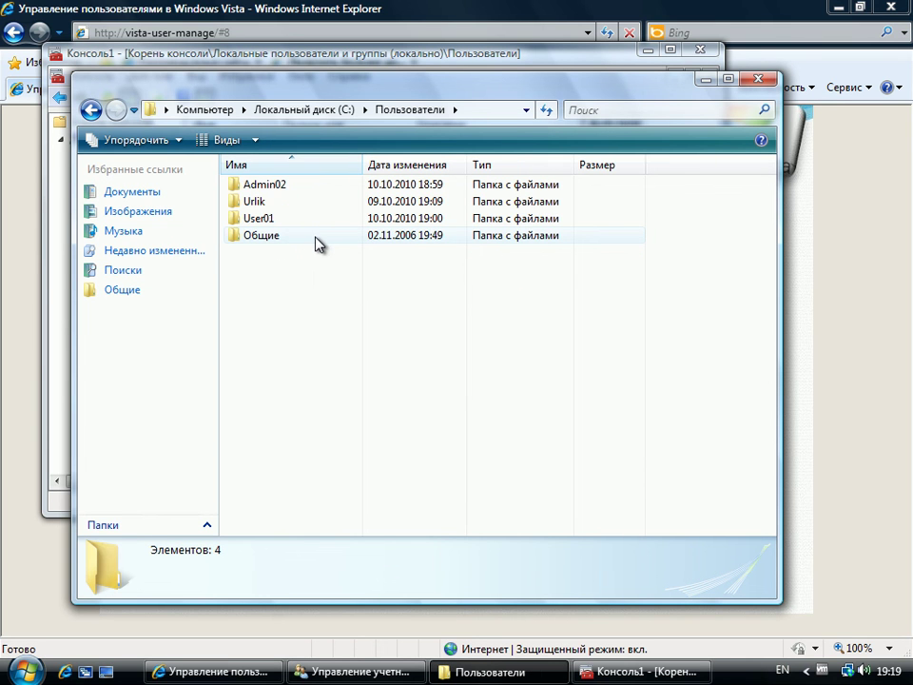
Step: Open the leftover Admin02 profile folder with administrator approval, then return to Пользователи
left_click(280, 190)
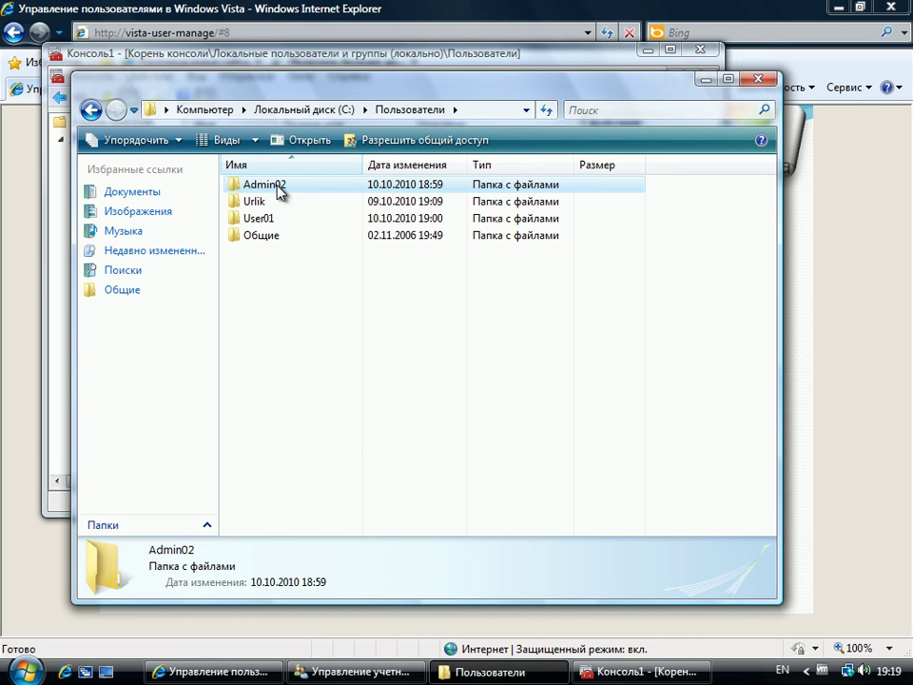
double_click(279, 190)
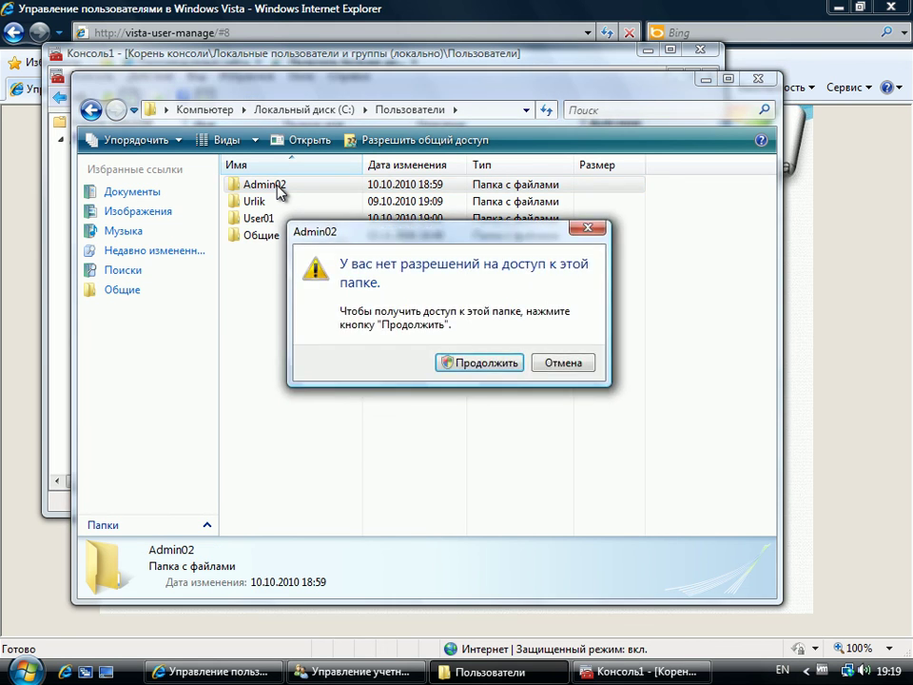
left_click(492, 363)
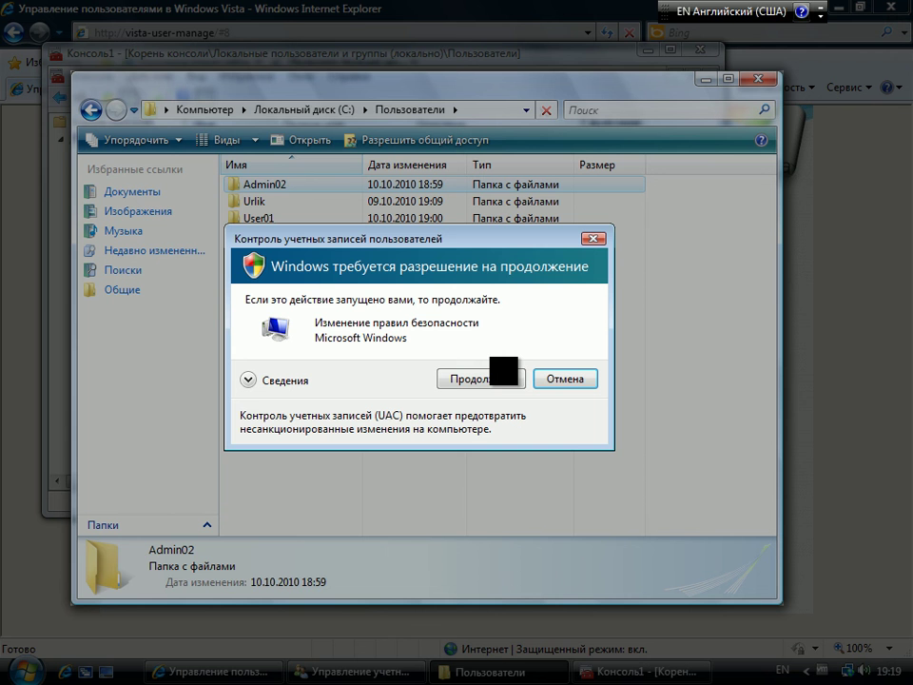
left_click(442, 373)
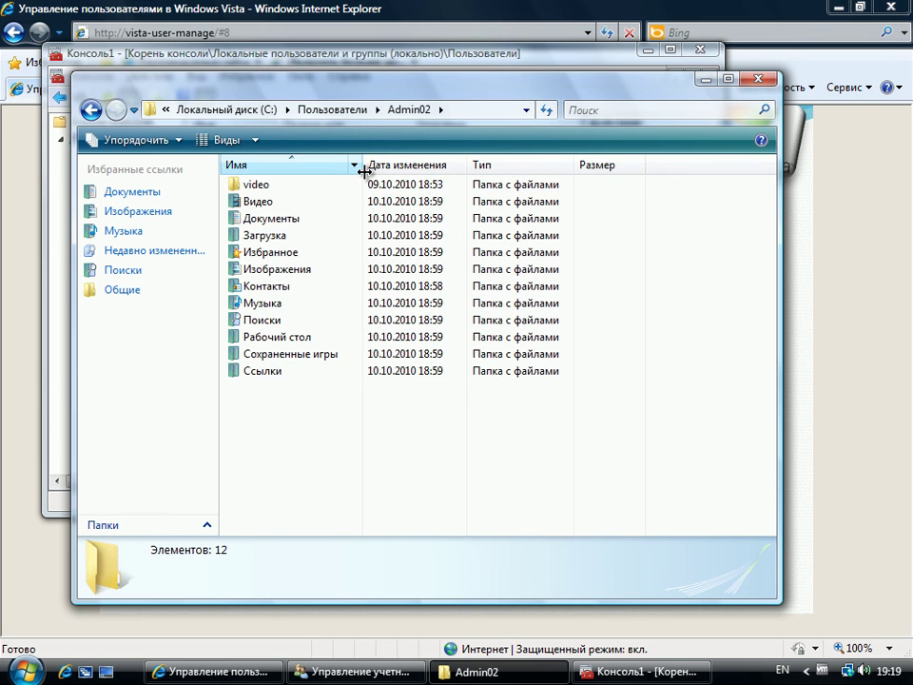
left_click(329, 110)
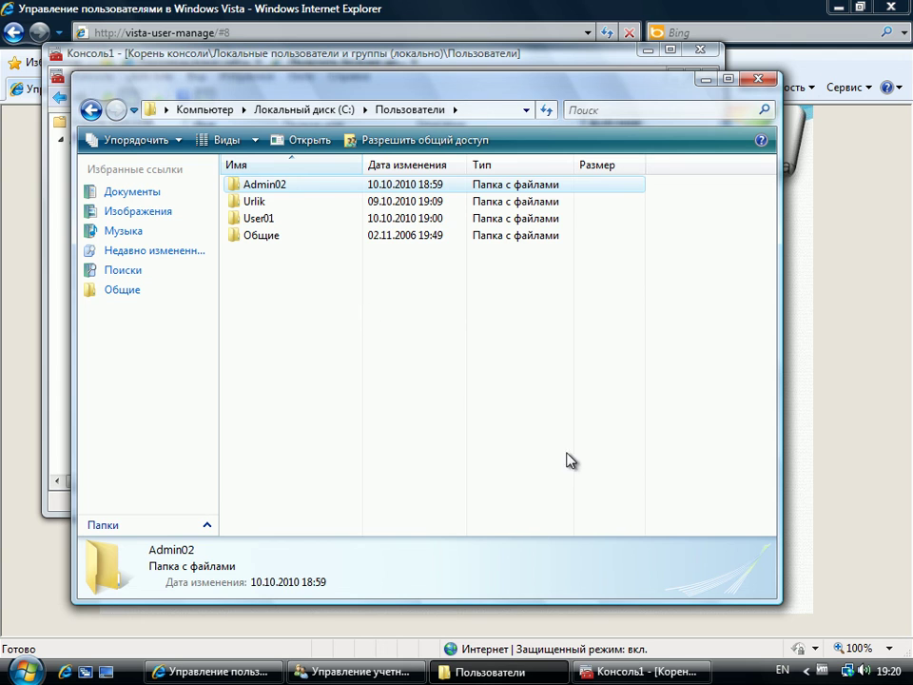
left_click(615, 304)
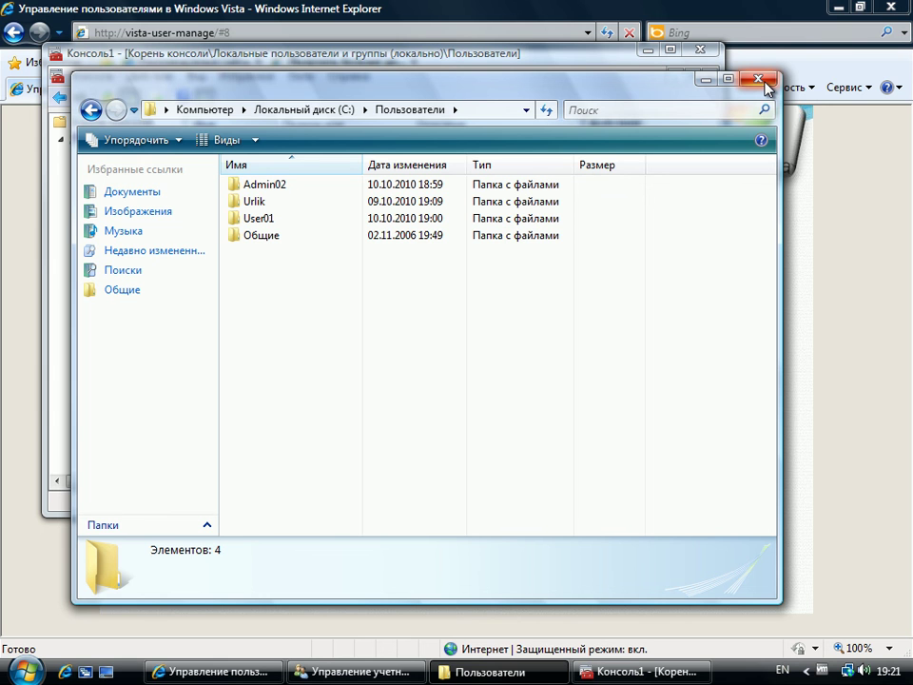
Step: Close Explorer, minimize Консоль1, and advance the slideshow to slide 9, the MCP-Club Omsk credits
left_click(766, 82)
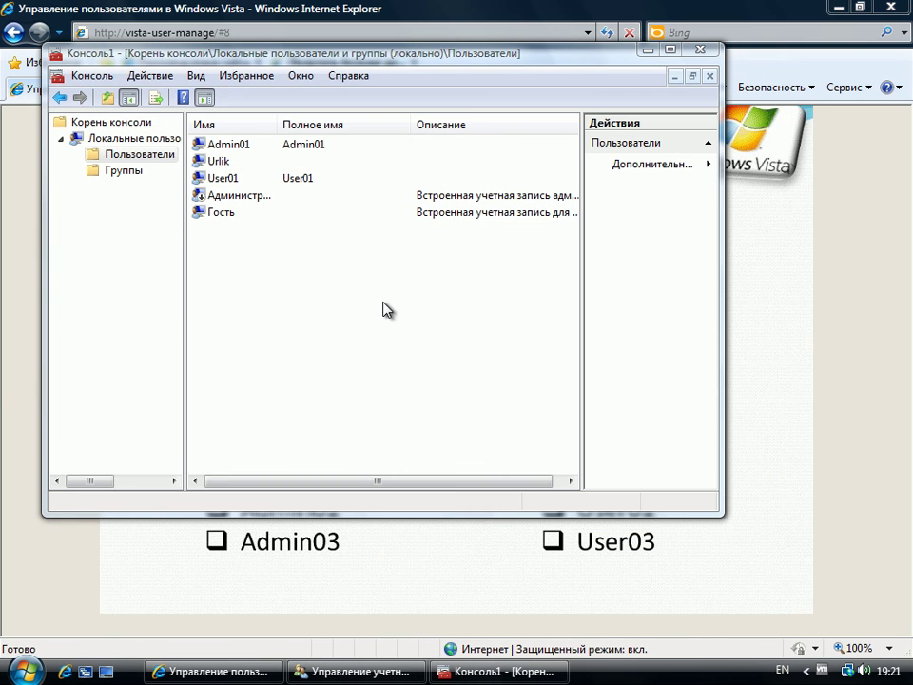
left_click(333, 275)
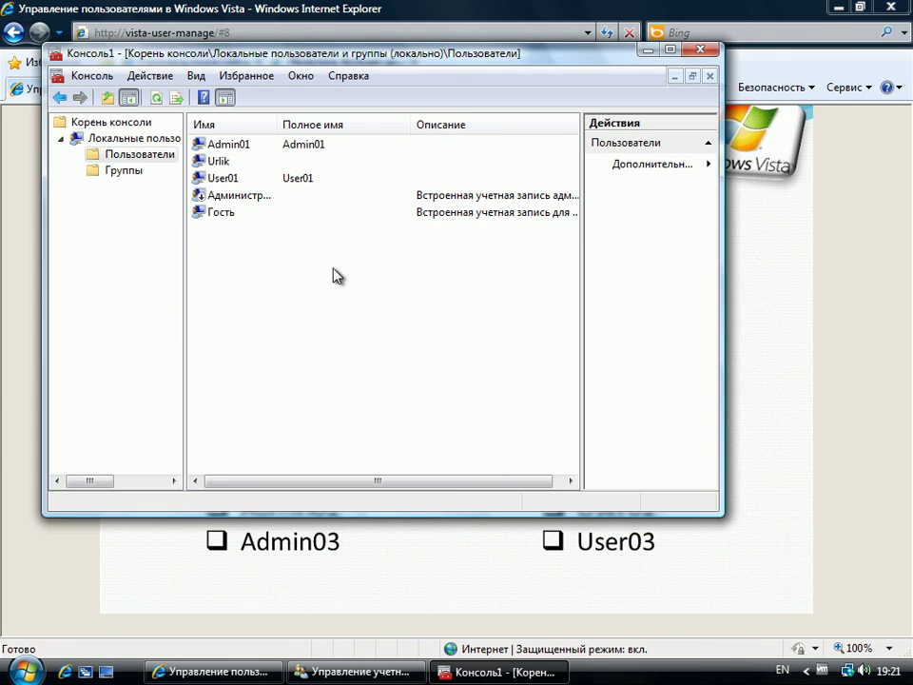
left_click(652, 48)
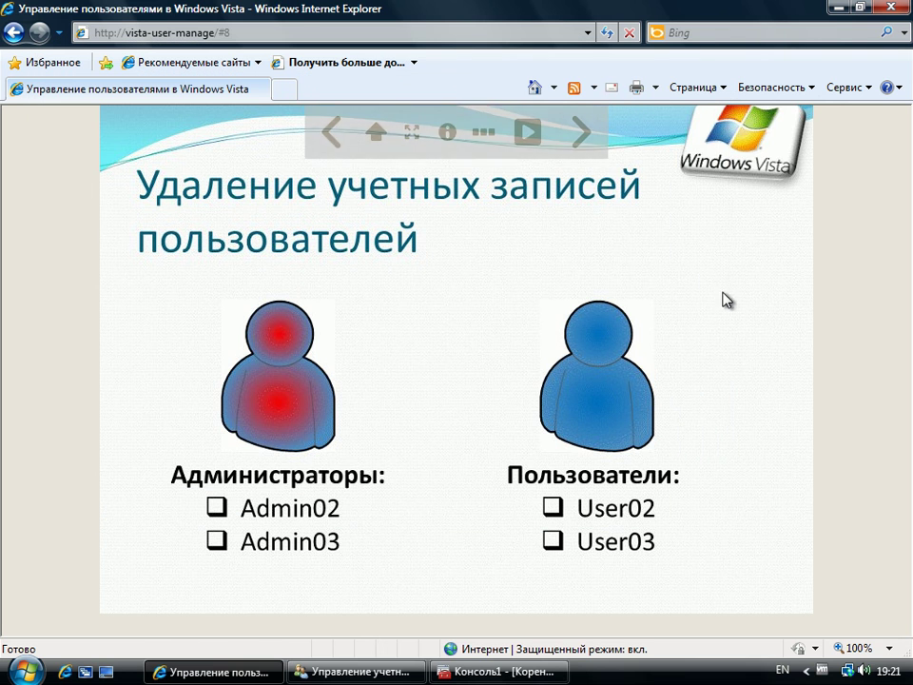
left_click(581, 131)
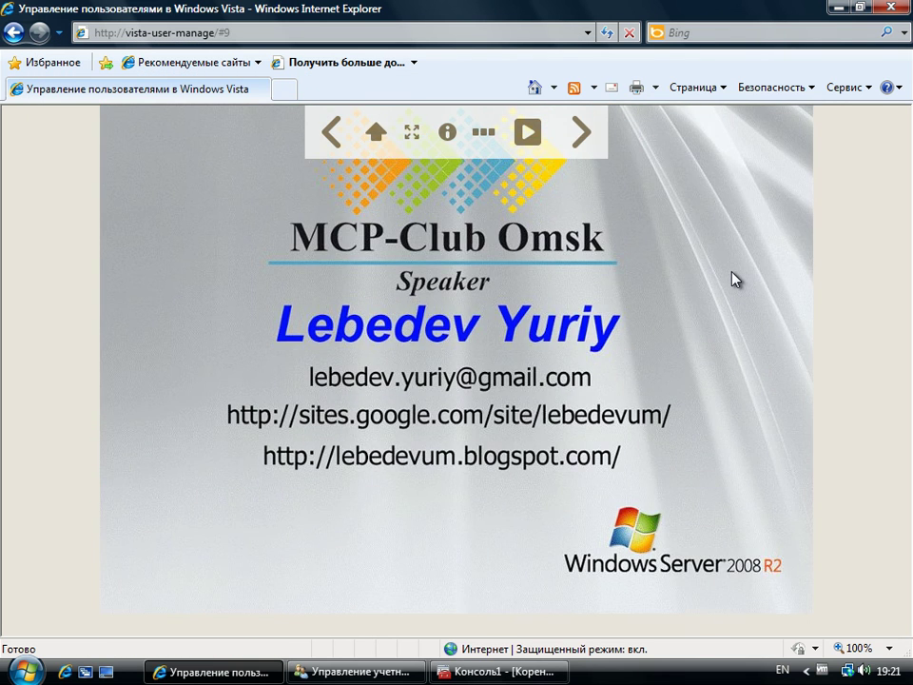